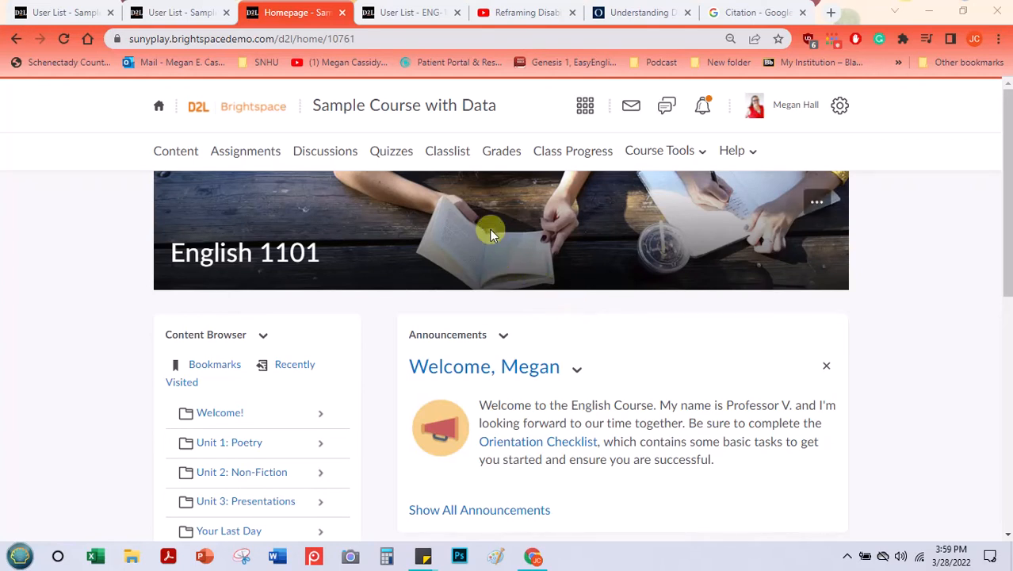
# Step: Open the course's Grades area and look across all grade columns from the quizzes to the final adjusted grade
pyautogui.click(493, 157)
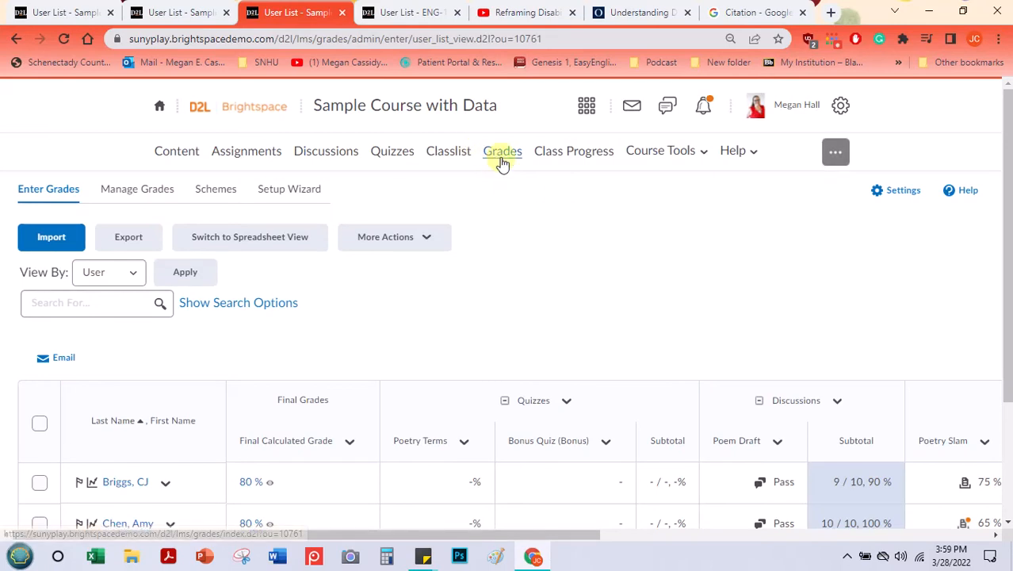
pyautogui.scroll(-2, 533, 231)
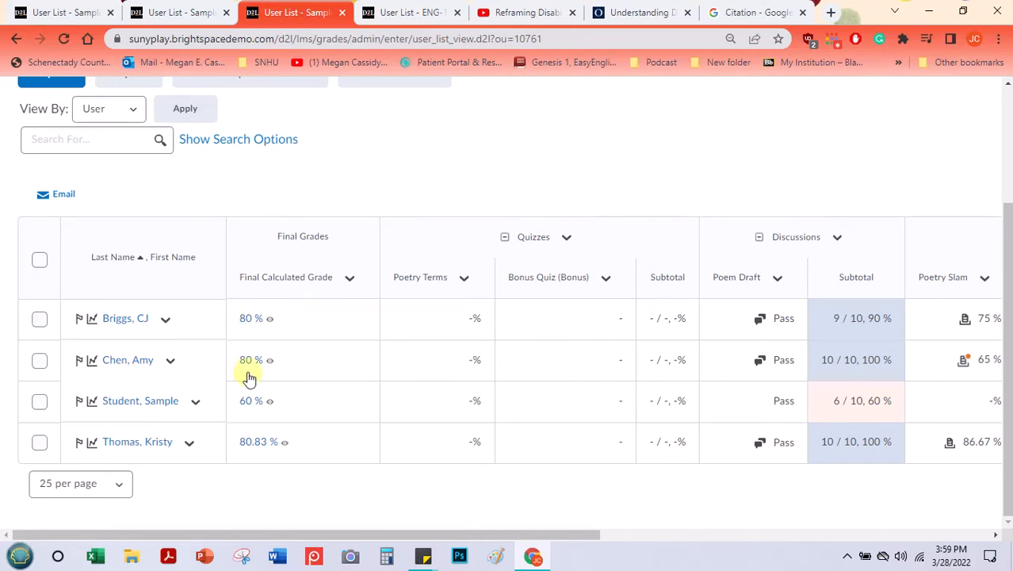
pyautogui.moveTo(253, 539); pyautogui.dragTo(750, 537)
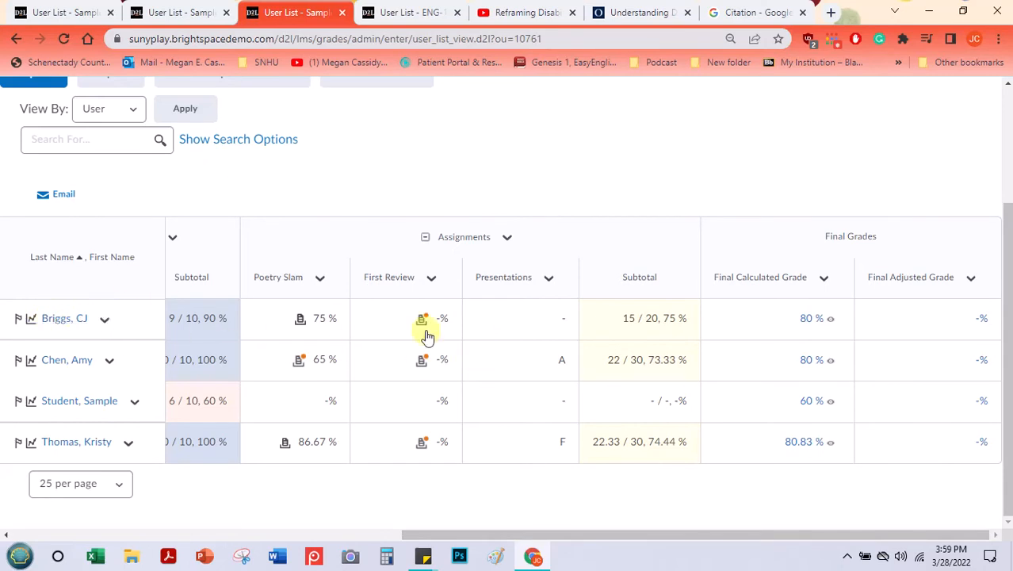
pyautogui.moveTo(511, 534); pyautogui.dragTo(684, 532)
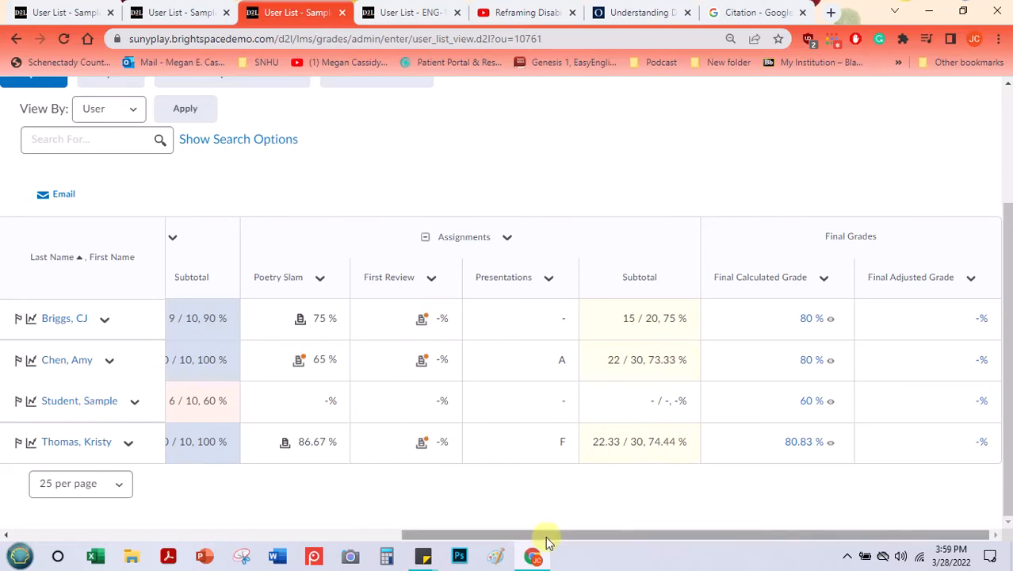
pyautogui.moveTo(544, 540); pyautogui.dragTo(153, 513)
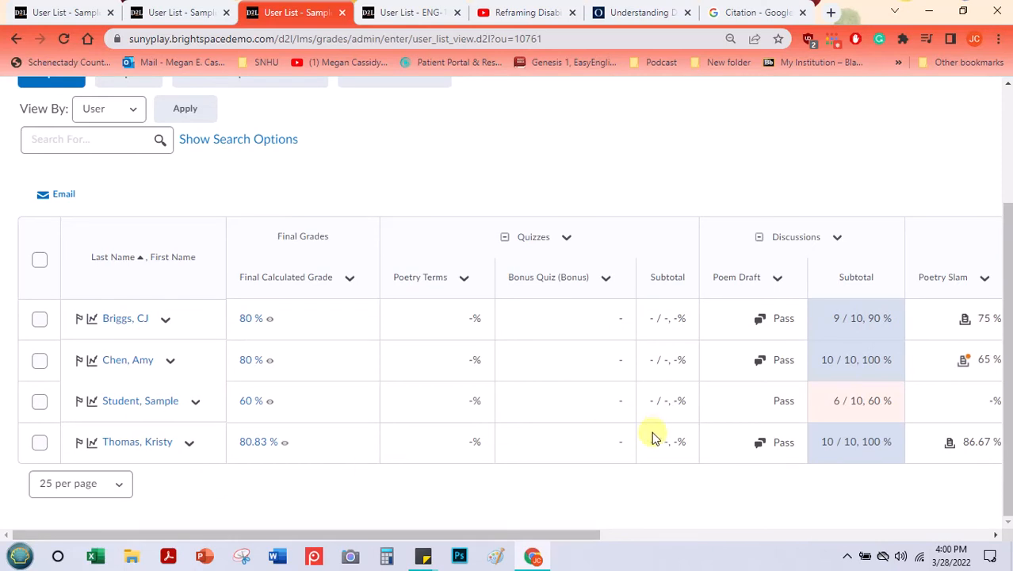
pyautogui.scroll(3, 646, 440)
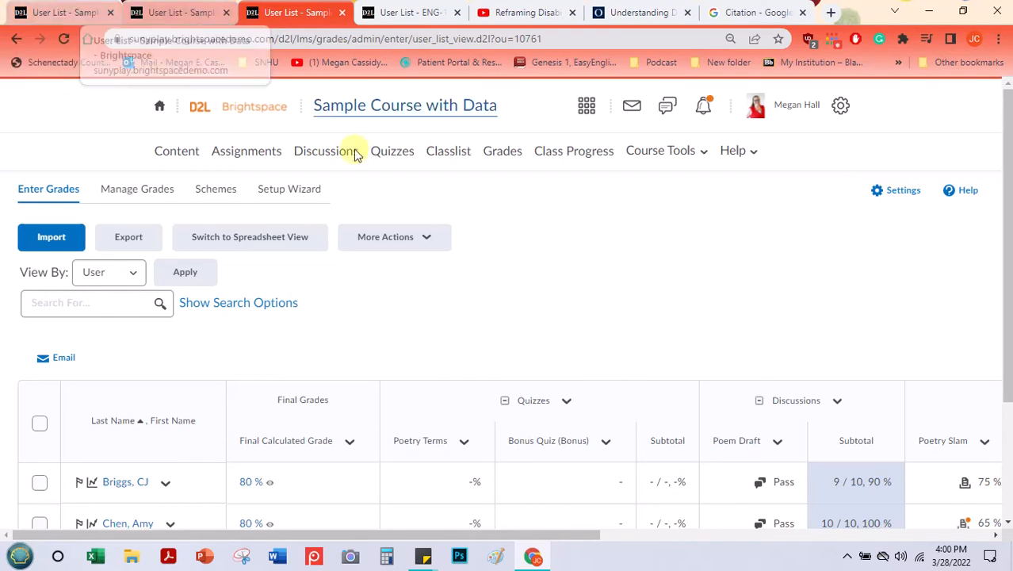
# Step: Open the Grades Setup Wizard and review the current grade book settings through the student view display options
pyautogui.click(289, 195)
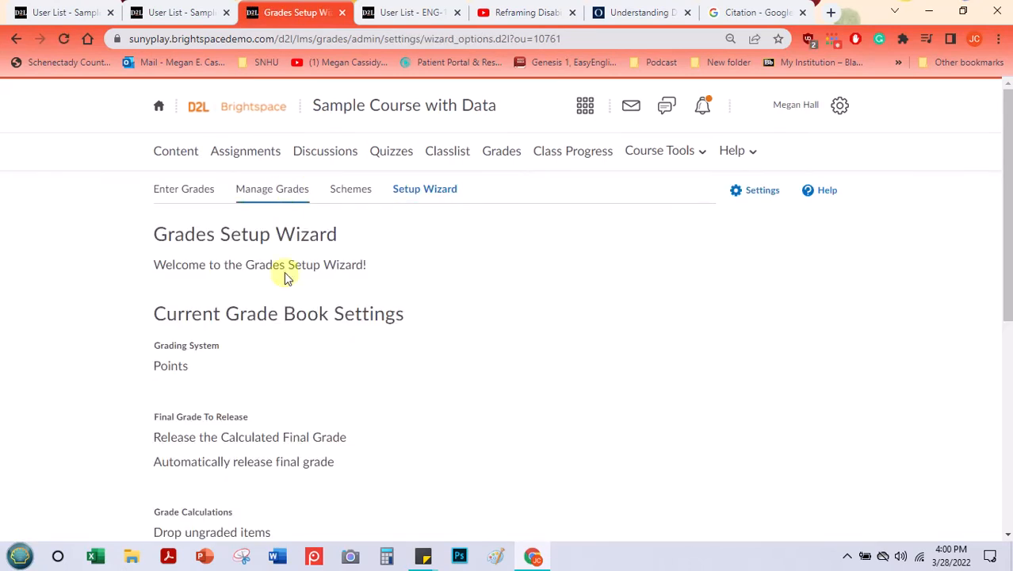
pyautogui.scroll(-1, 234, 272)
pyautogui.scroll(-1, 163, 286)
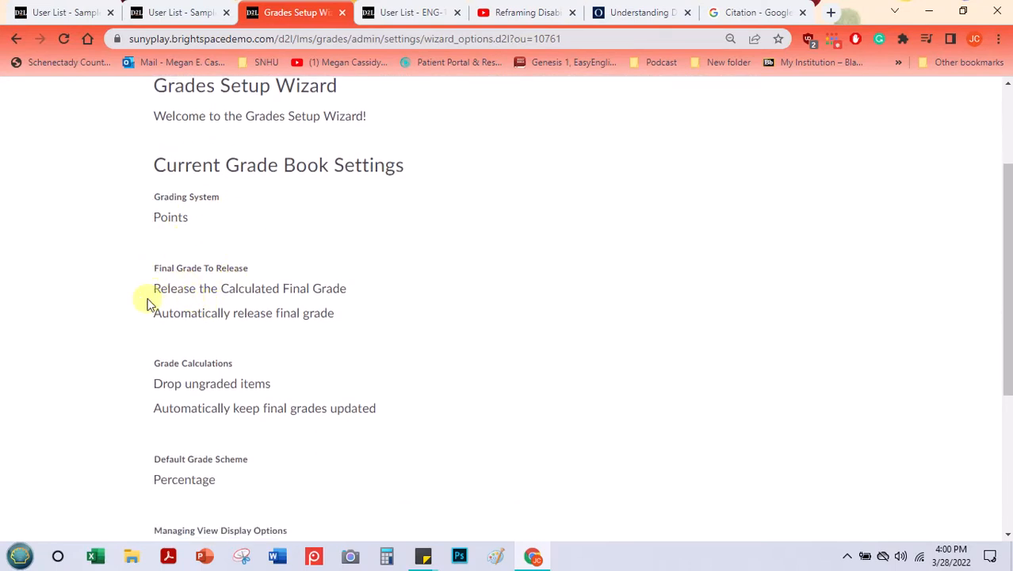
pyautogui.scroll(-1, 321, 318)
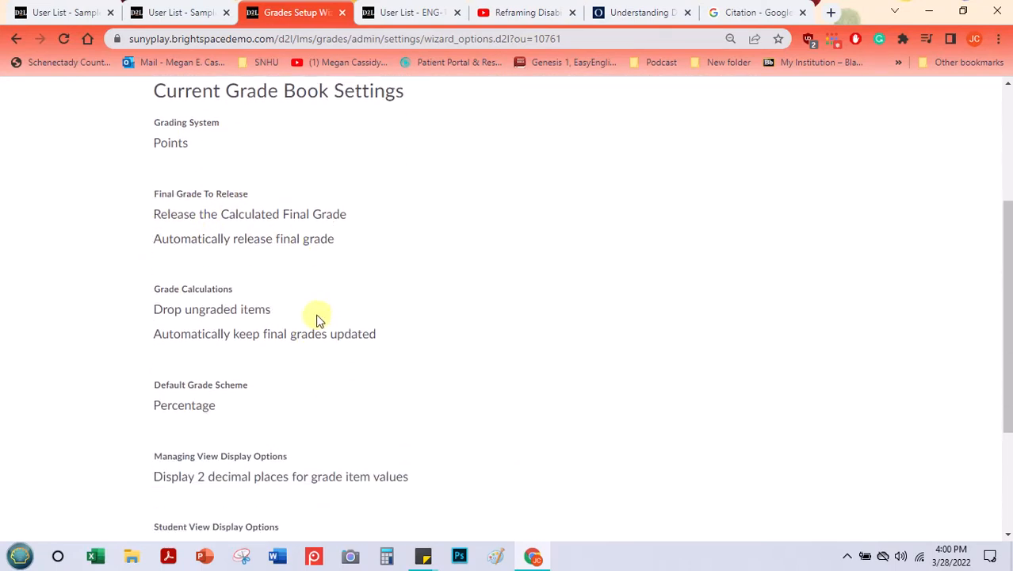
pyautogui.scroll(-1, 238, 321)
pyautogui.scroll(-2, 143, 330)
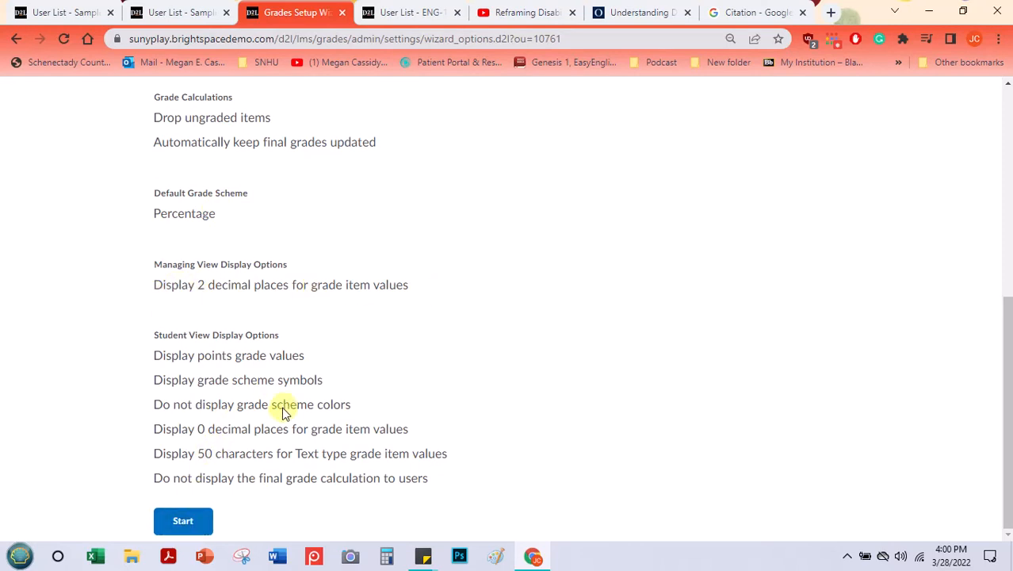
pyautogui.scroll(2, 283, 408)
pyautogui.scroll(3, 219, 264)
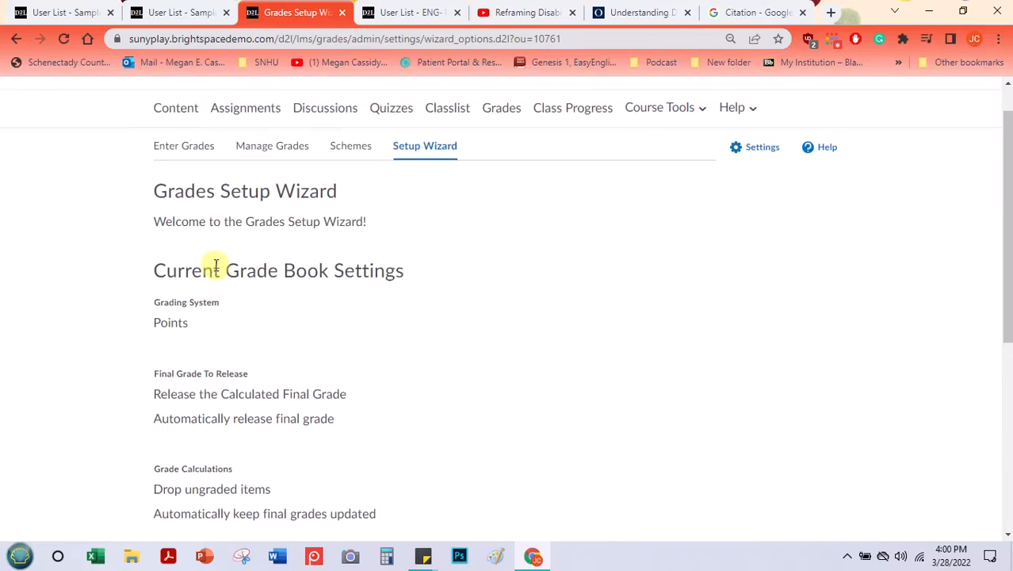
# Step: Open the grades settings and enable Points grade and Grade scheme color in the managing view's grade details
pyautogui.click(743, 159)
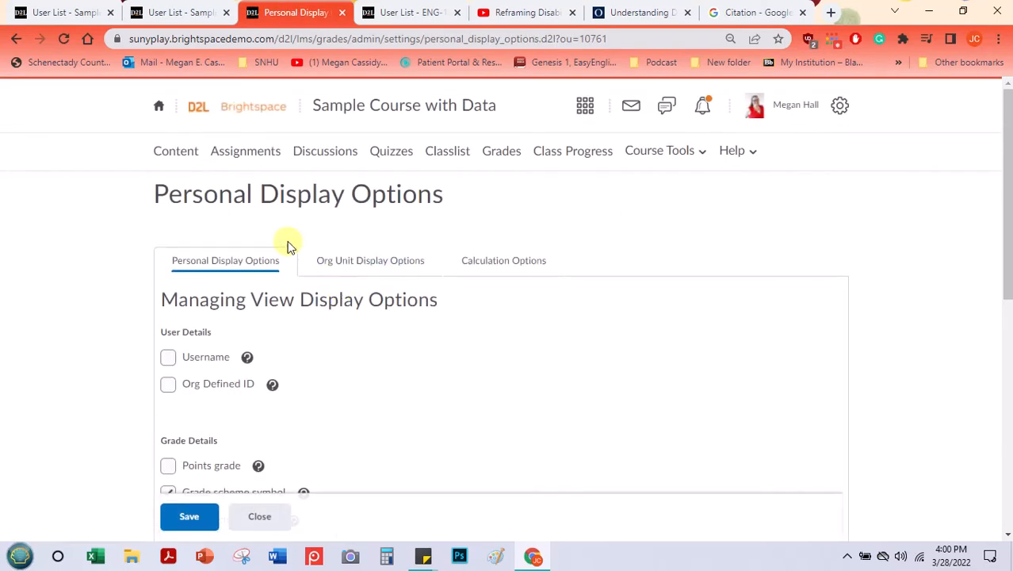
pyautogui.scroll(-2, 248, 226)
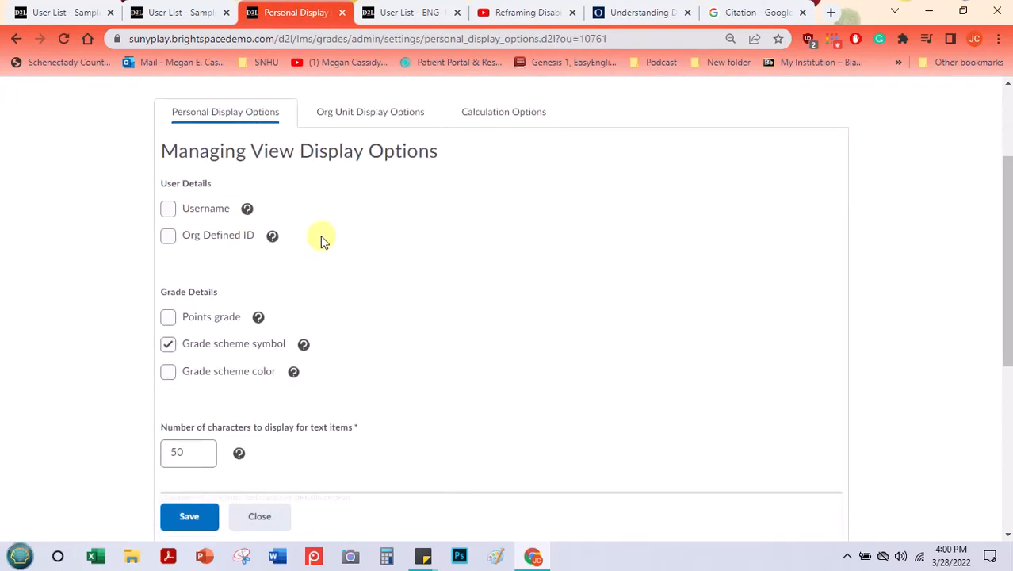
pyautogui.scroll(-1, 168, 278)
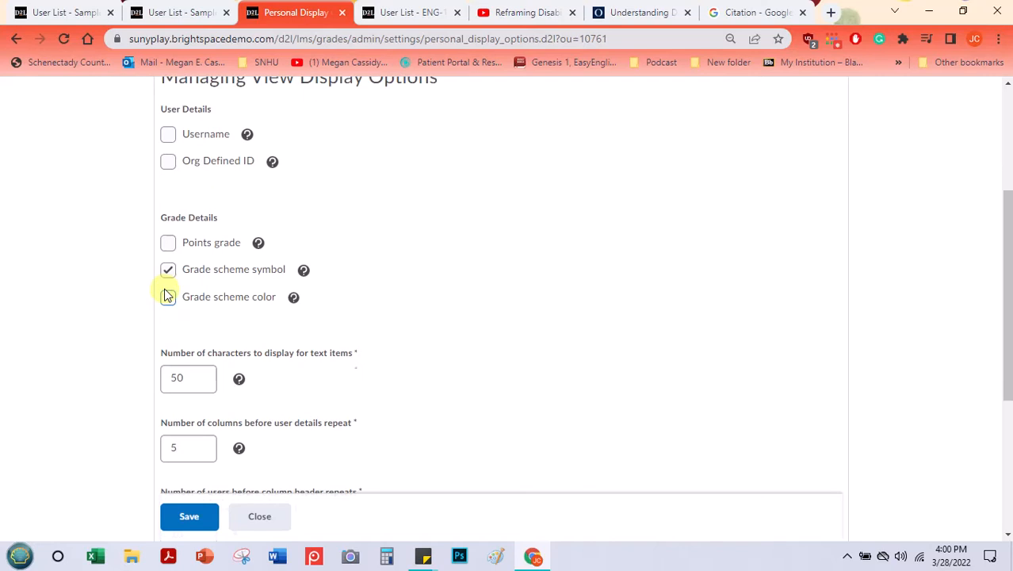
pyautogui.click(168, 245)
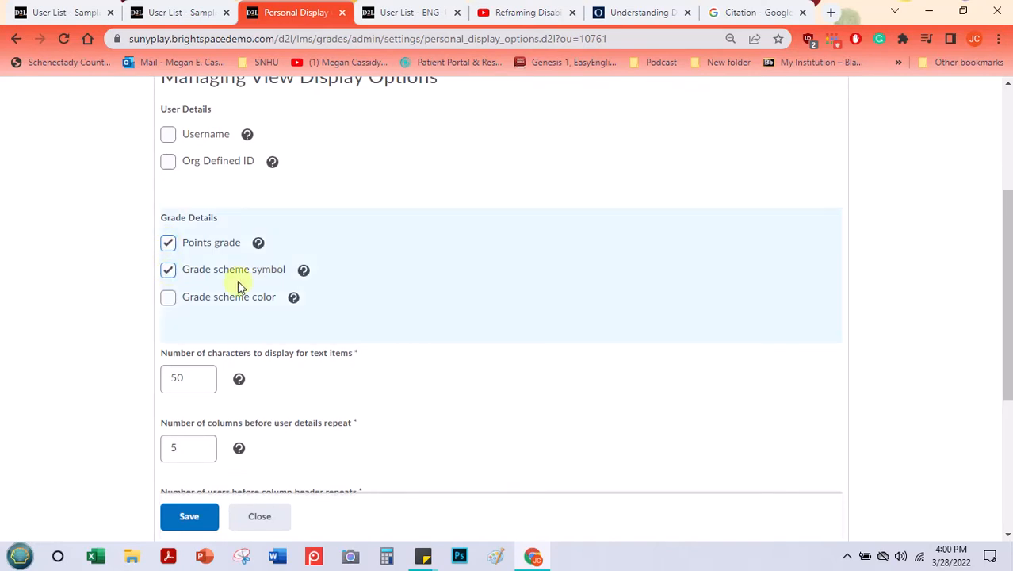
pyautogui.click(170, 299)
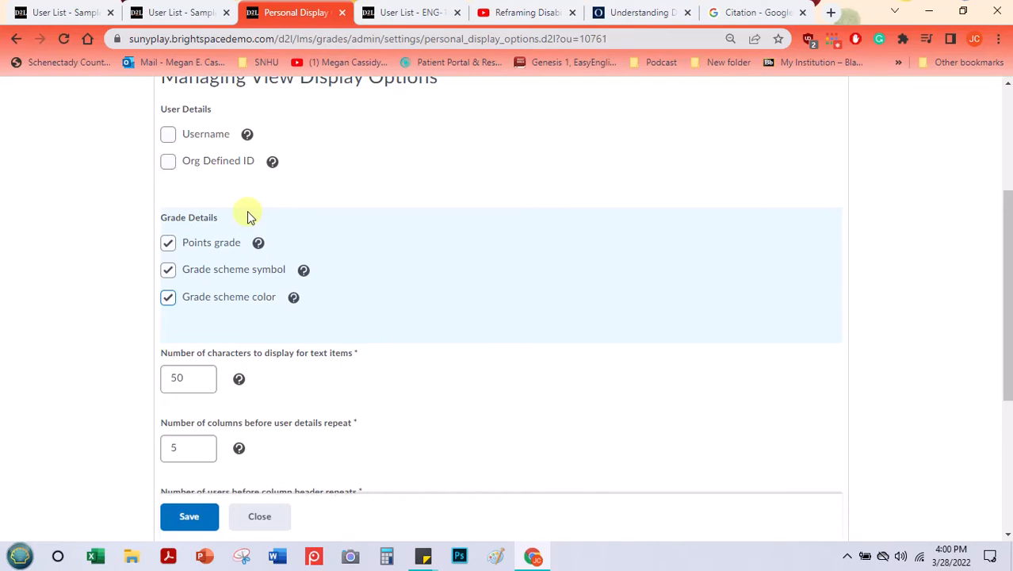
# Step: Return to Personal Display Options and review the text, column and user repeat settings and the calculated final grade repeat option
pyautogui.scroll(1, 248, 211)
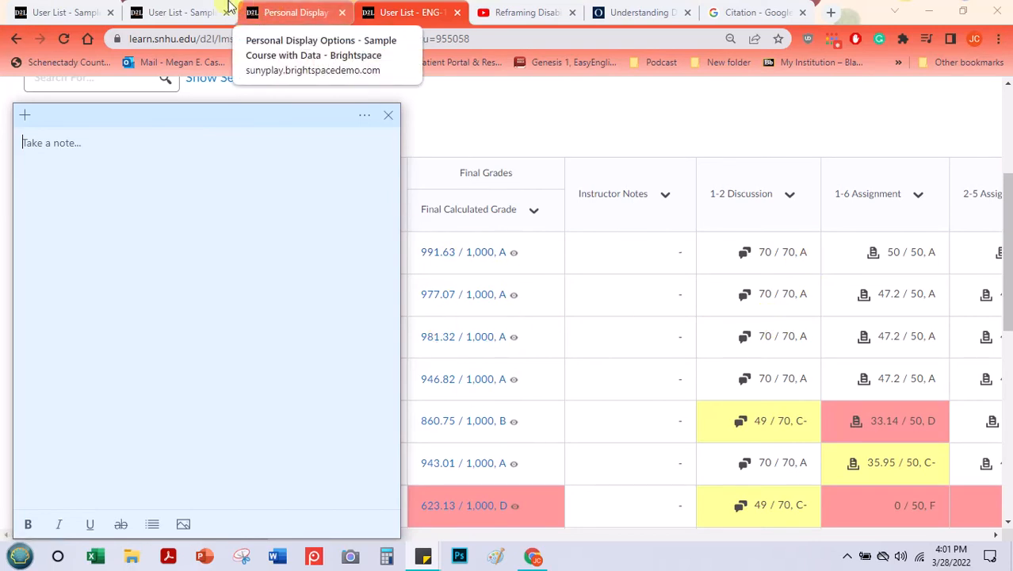
pyautogui.click(272, 11)
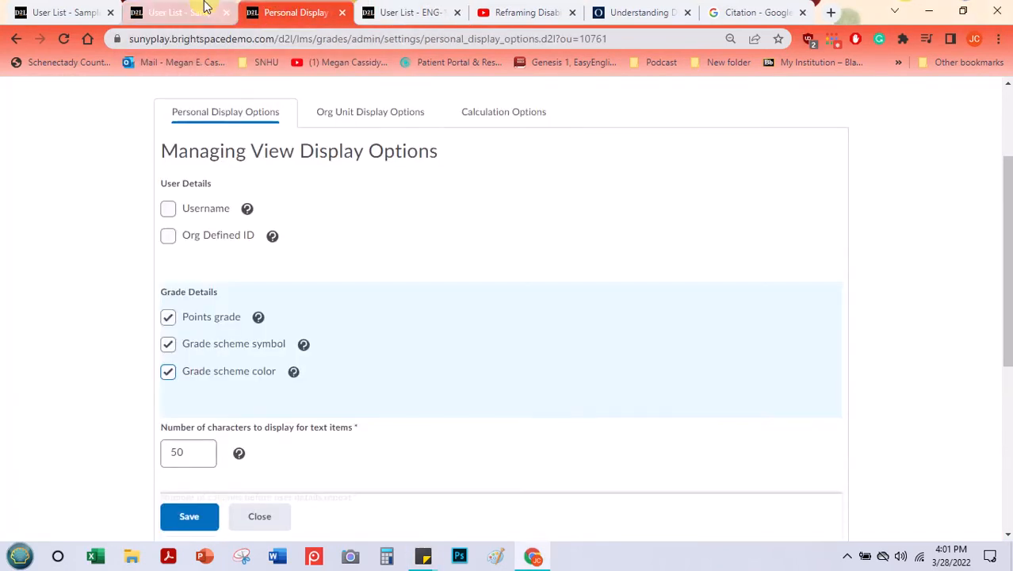
pyautogui.scroll(-1, 367, 281)
pyautogui.scroll(-2, 306, 236)
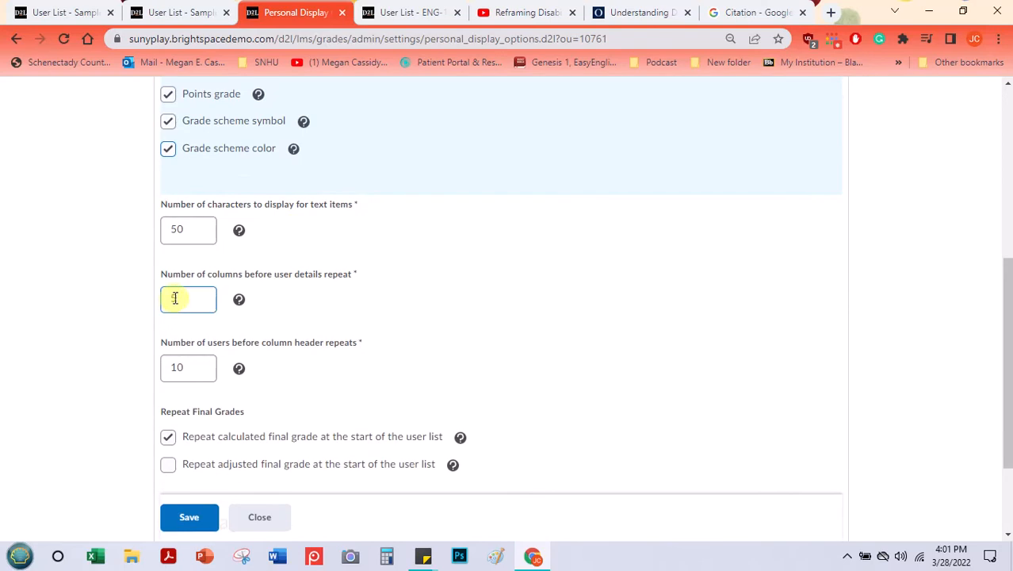
pyautogui.scroll(-2, 165, 279)
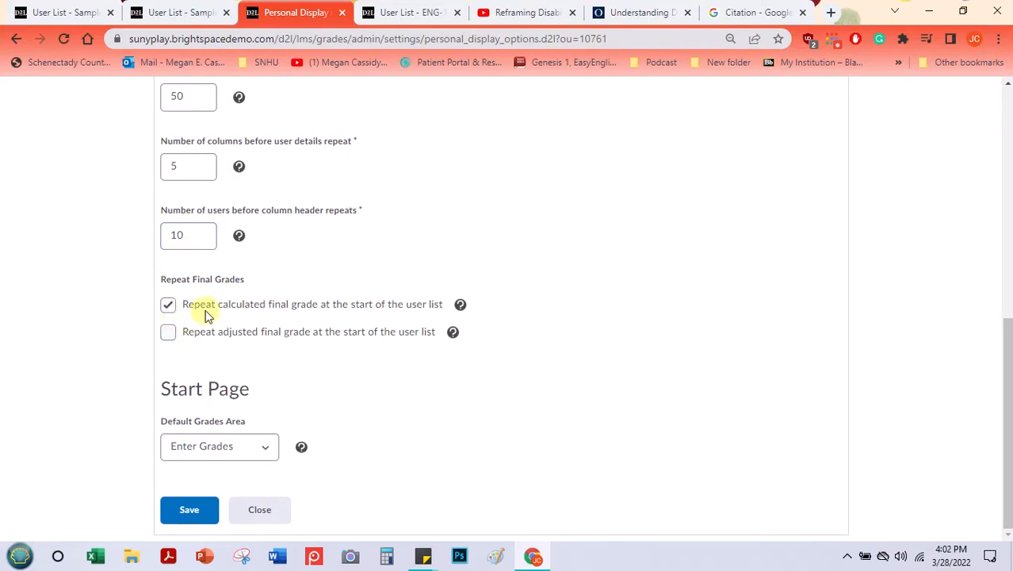
pyautogui.moveTo(194, 303); pyautogui.dragTo(442, 311)
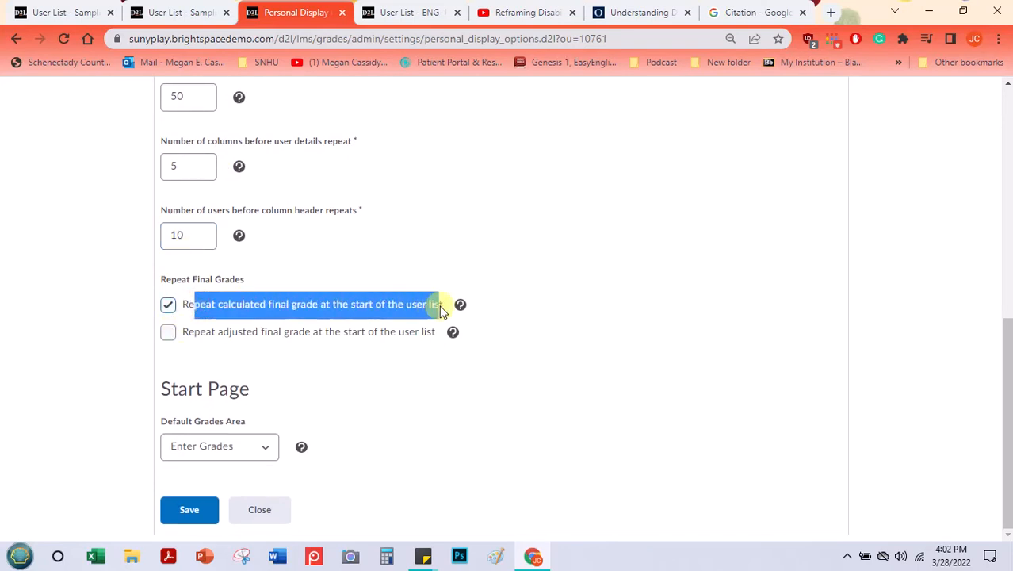
pyautogui.click(168, 333)
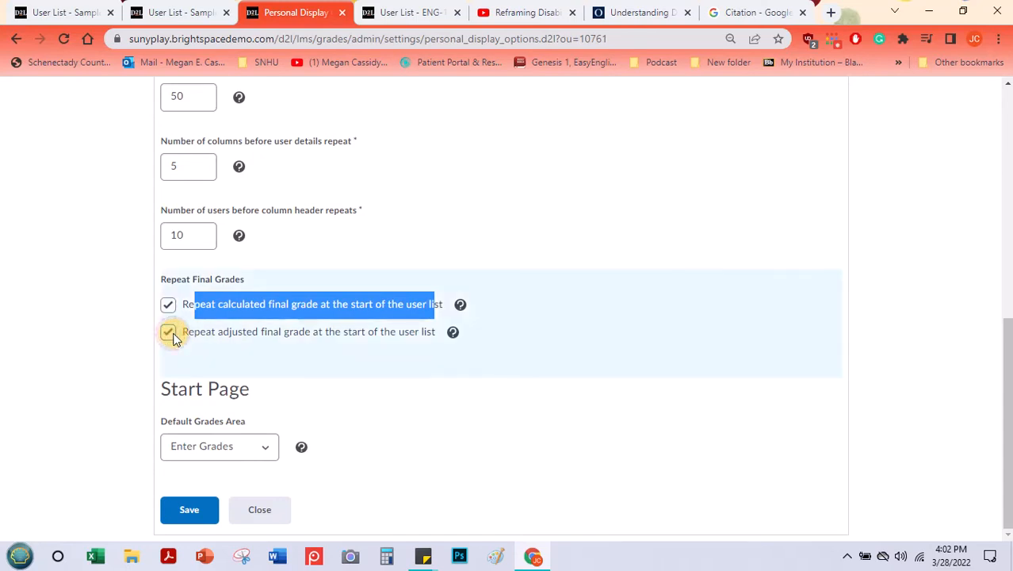
pyautogui.click(169, 335)
pyautogui.click(189, 352)
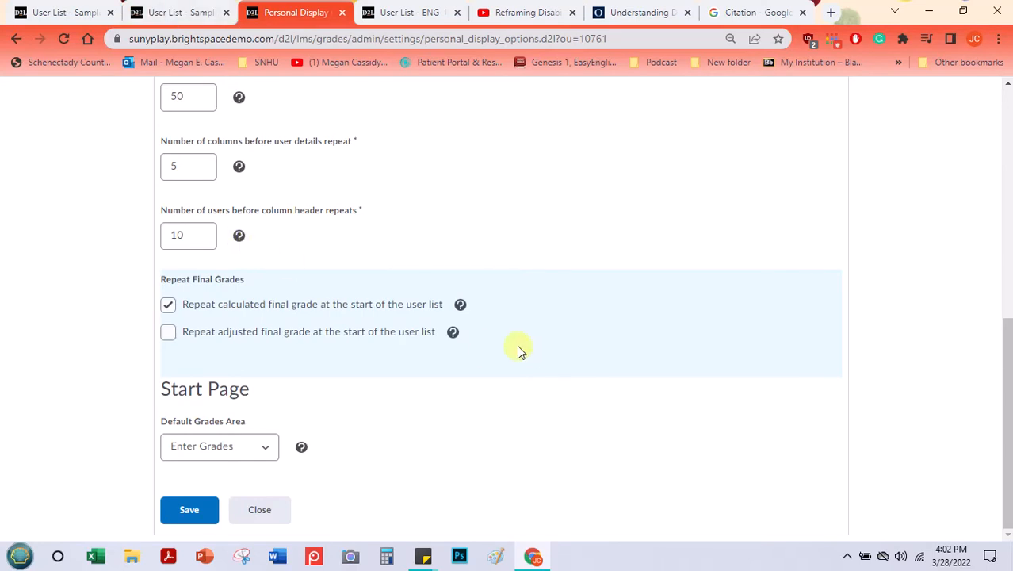
# Step: Open Grades in a new browser tab, then check both calculated final grade columns and the first student's available actions
pyautogui.scroll(6, 534, 349)
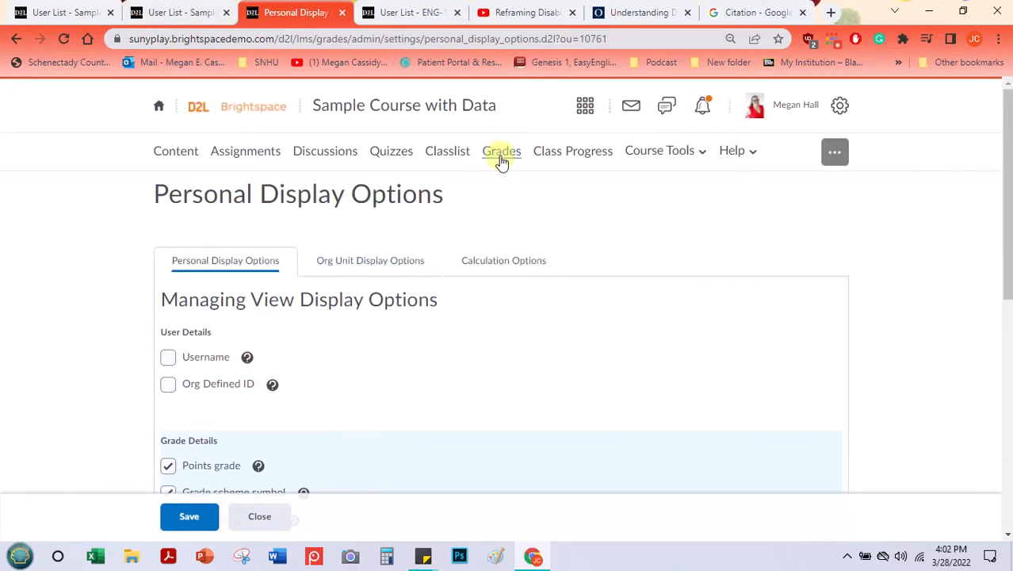
pyautogui.rightClick(504, 155)
pyautogui.click(539, 164)
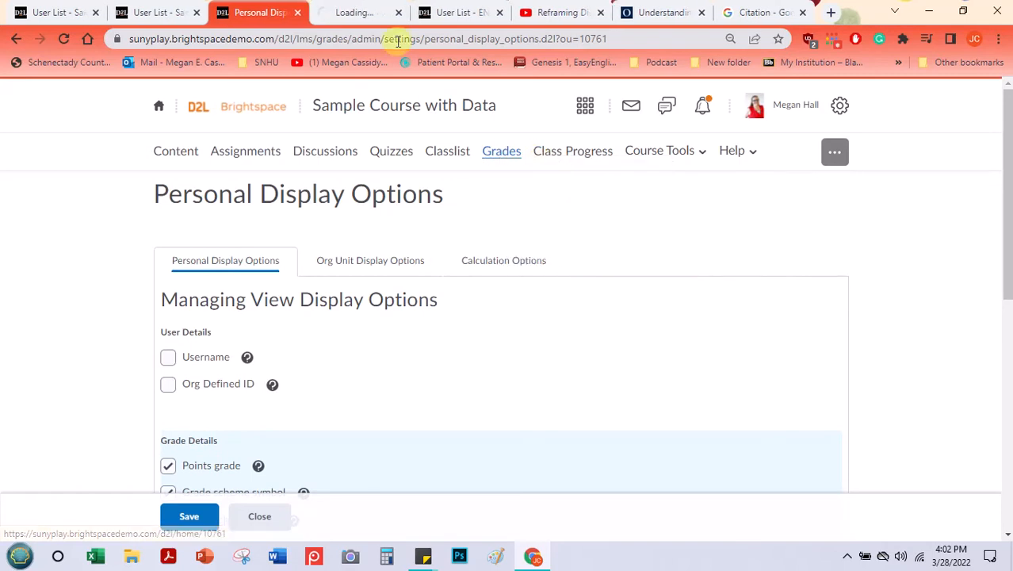
pyautogui.click(346, 9)
pyautogui.scroll(-3, 314, 212)
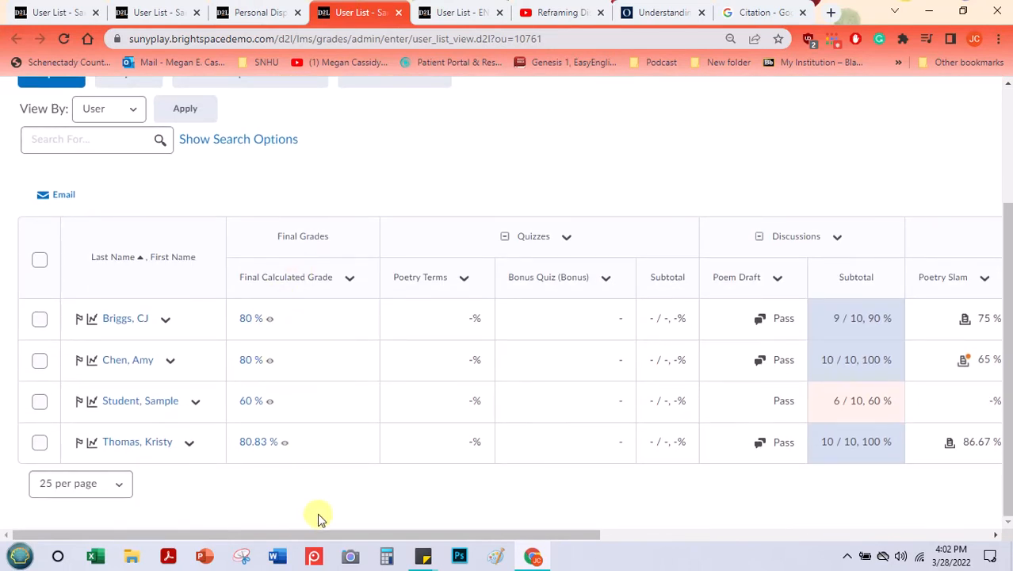
pyautogui.moveTo(312, 531); pyautogui.dragTo(868, 517)
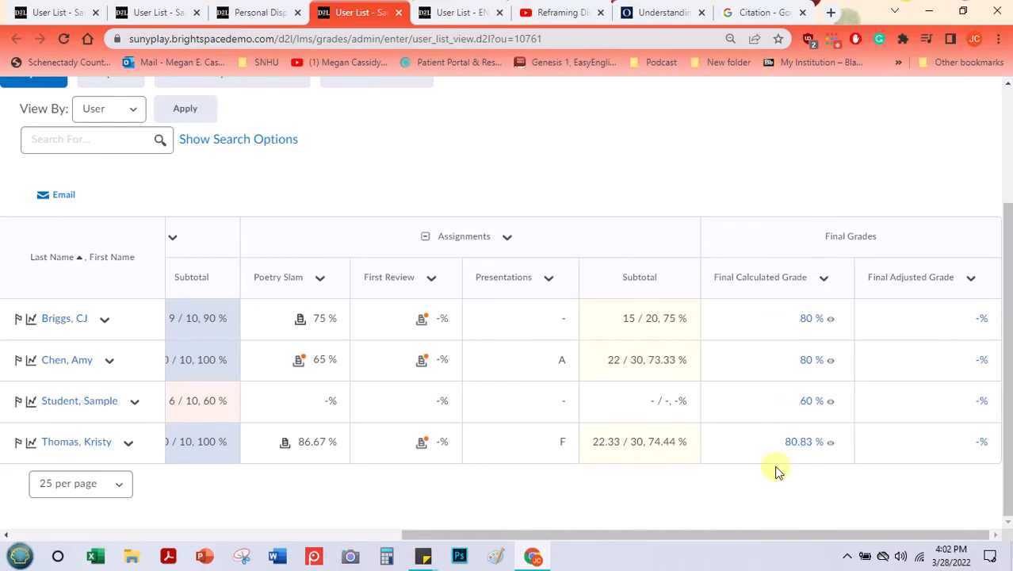
pyautogui.moveTo(801, 534); pyautogui.dragTo(383, 513)
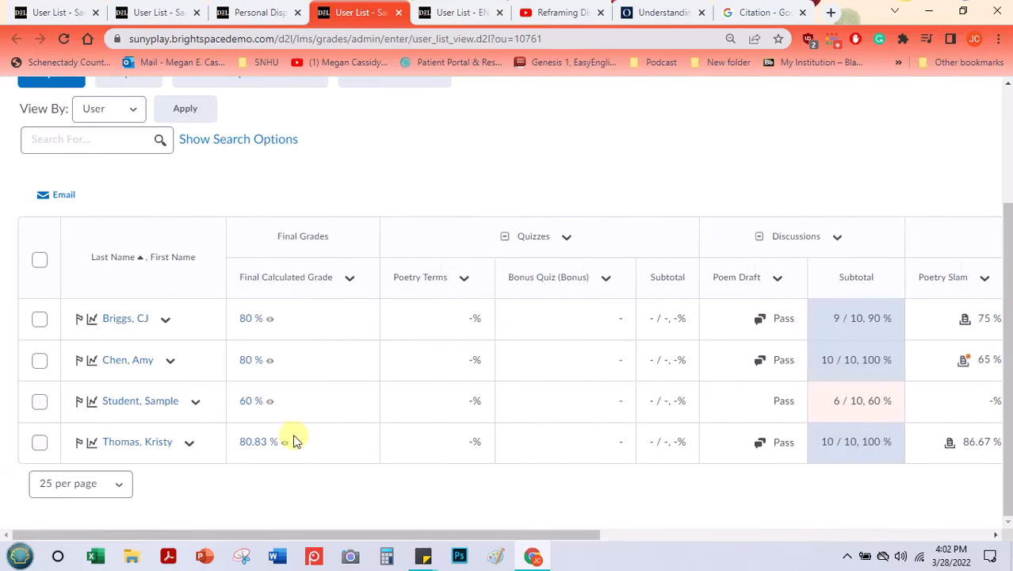
pyautogui.click(165, 318)
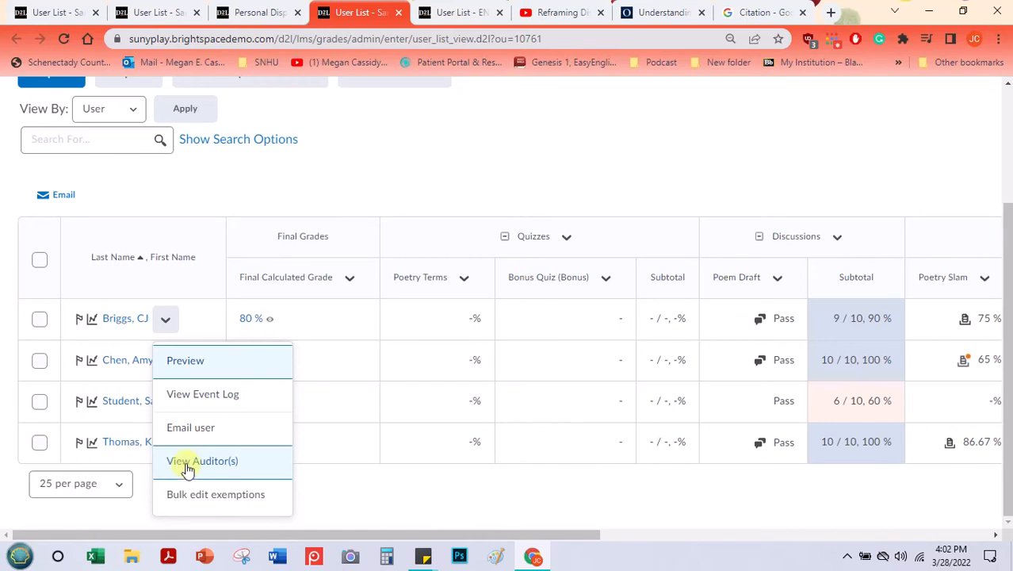
pyautogui.click(254, 181)
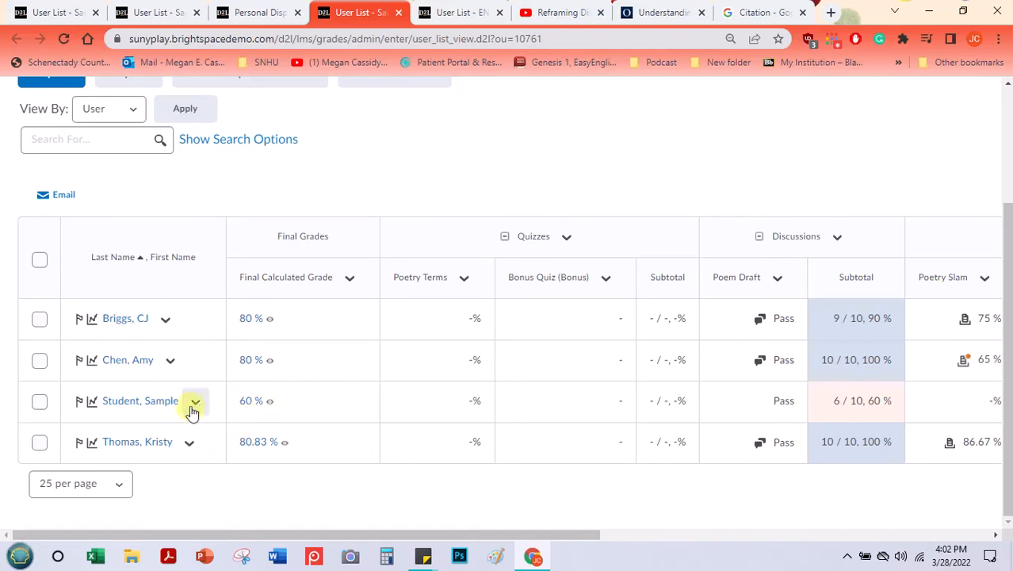
# Step: Go back to the Personal Display Options page and check its Default Grades Area start page setting
pyautogui.click(240, 9)
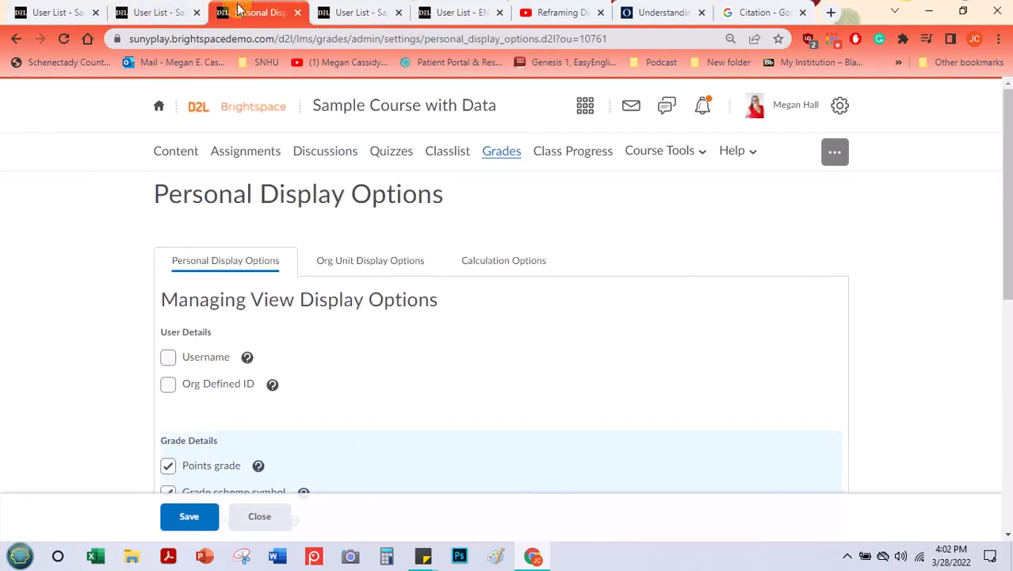
pyautogui.scroll(-5, 397, 300)
pyautogui.scroll(-2, 380, 300)
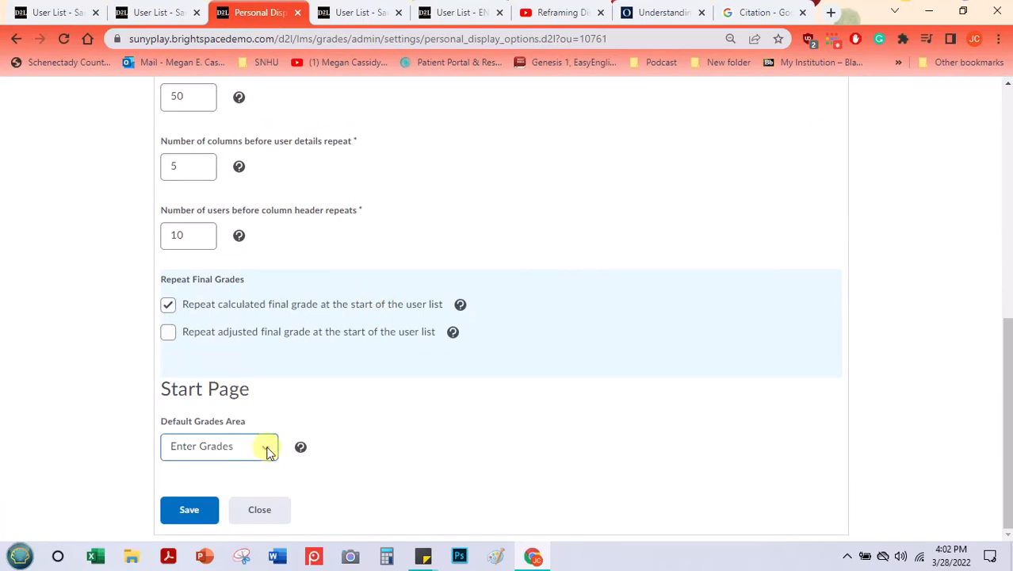
pyautogui.scroll(8, 423, 330)
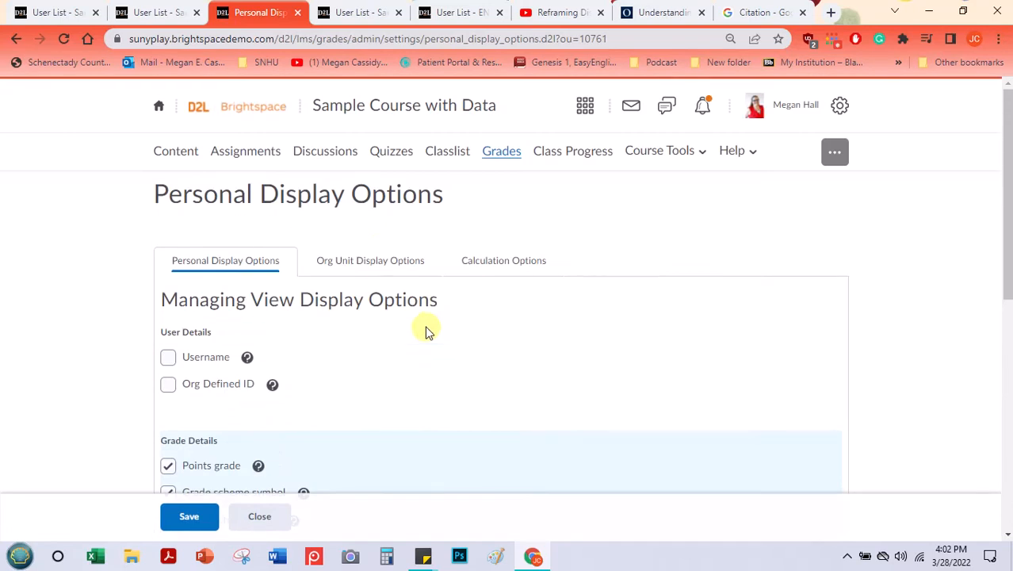
# Step: Save the personal display changes, open Org Unit Display Options and set the managing view's number of decimal places to 0
pyautogui.click(379, 264)
pyautogui.click(410, 240)
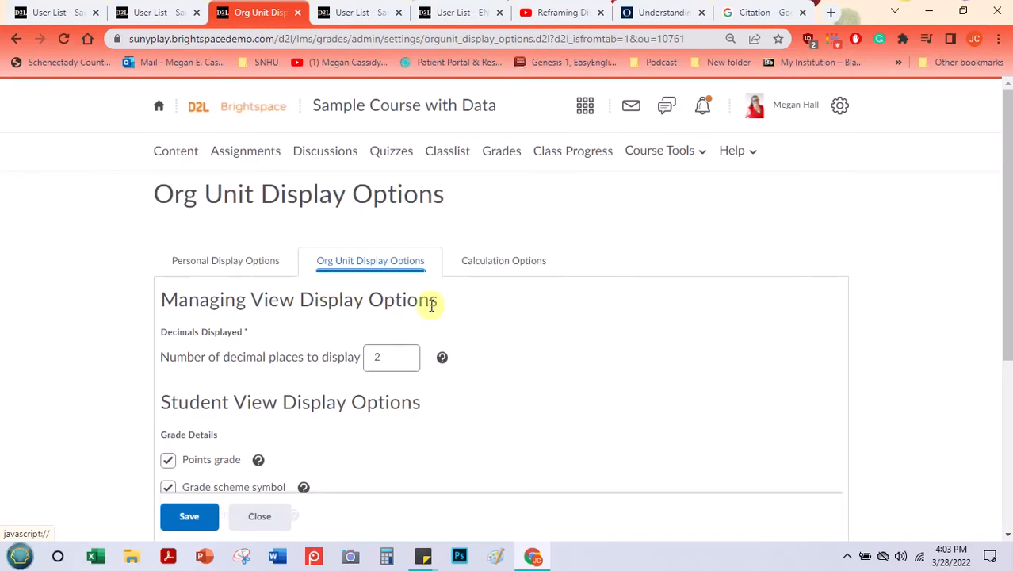
pyautogui.scroll(-1, 392, 295)
pyautogui.moveTo(386, 283); pyautogui.dragTo(365, 294)
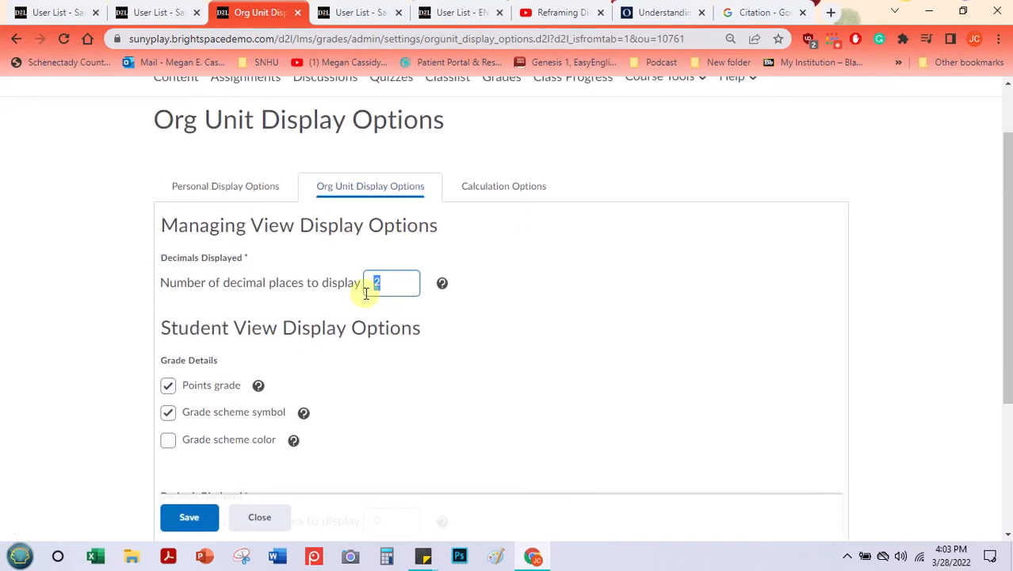
pyautogui.write('0')
pyautogui.scroll(-2, 404, 274)
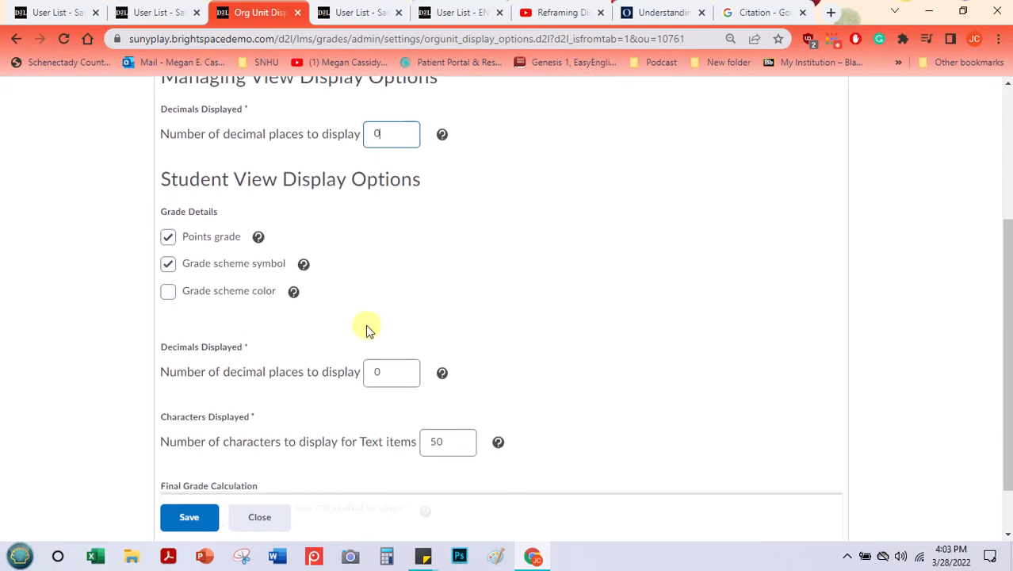
pyautogui.click(380, 370)
pyautogui.click(385, 136)
pyautogui.moveTo(384, 136); pyautogui.dragTo(354, 138)
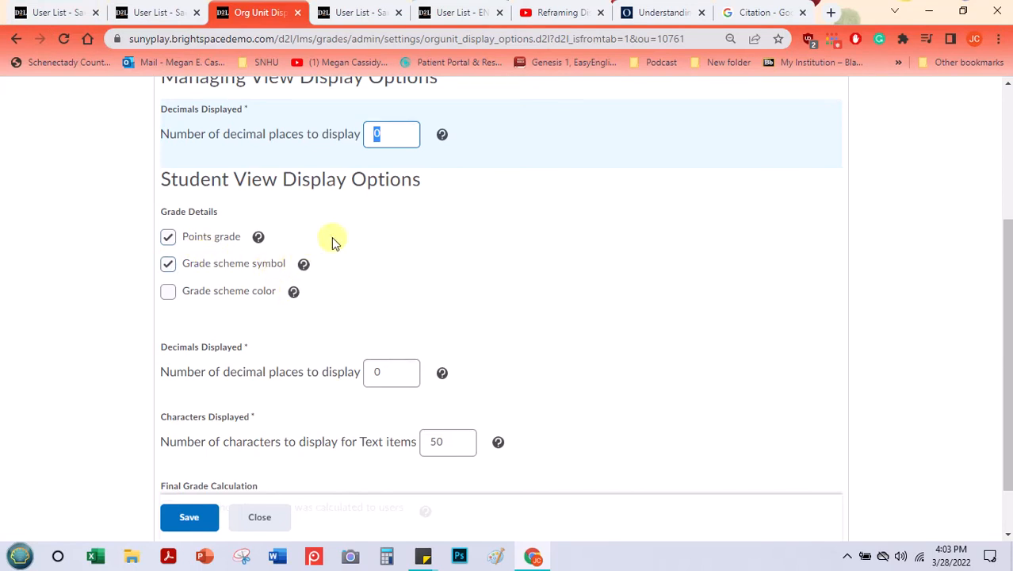
# Step: Enable Grade scheme color alongside Grade scheme symbol in the grade details of the Student View Display Options
pyautogui.click(167, 292)
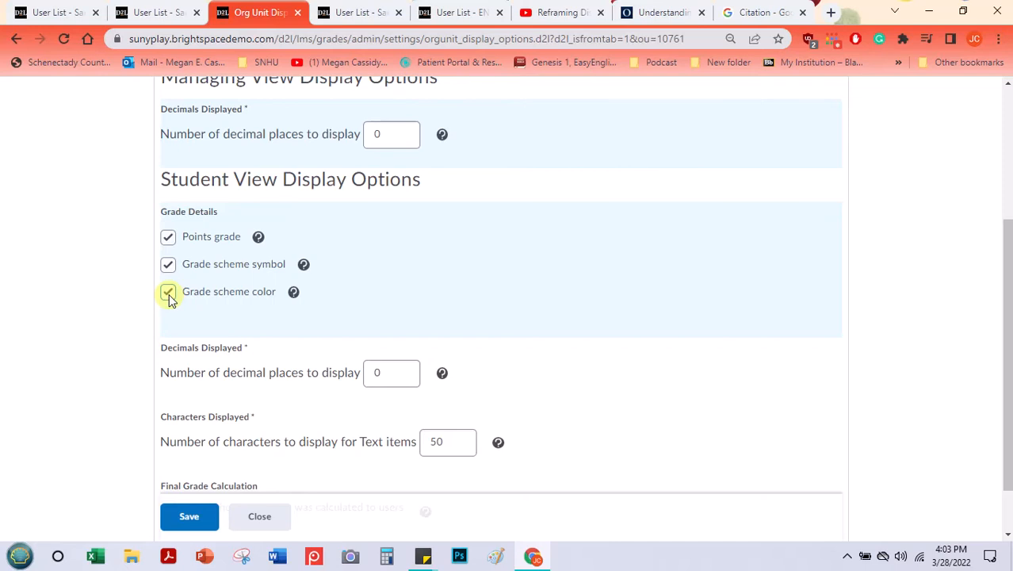
pyautogui.click(169, 293)
pyautogui.click(169, 294)
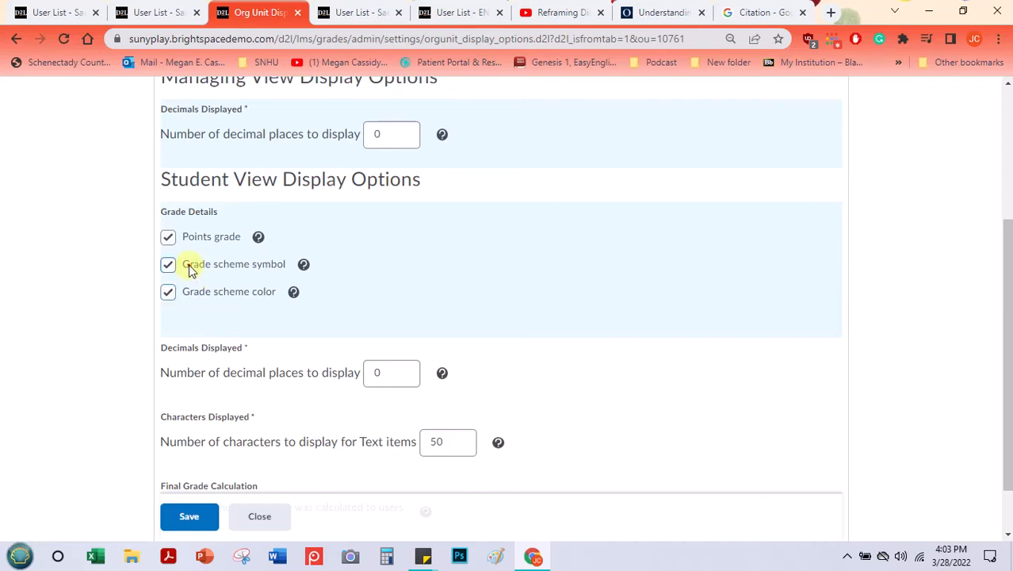
pyautogui.moveTo(190, 270); pyautogui.dragTo(262, 271)
pyautogui.tripleClick(255, 270)
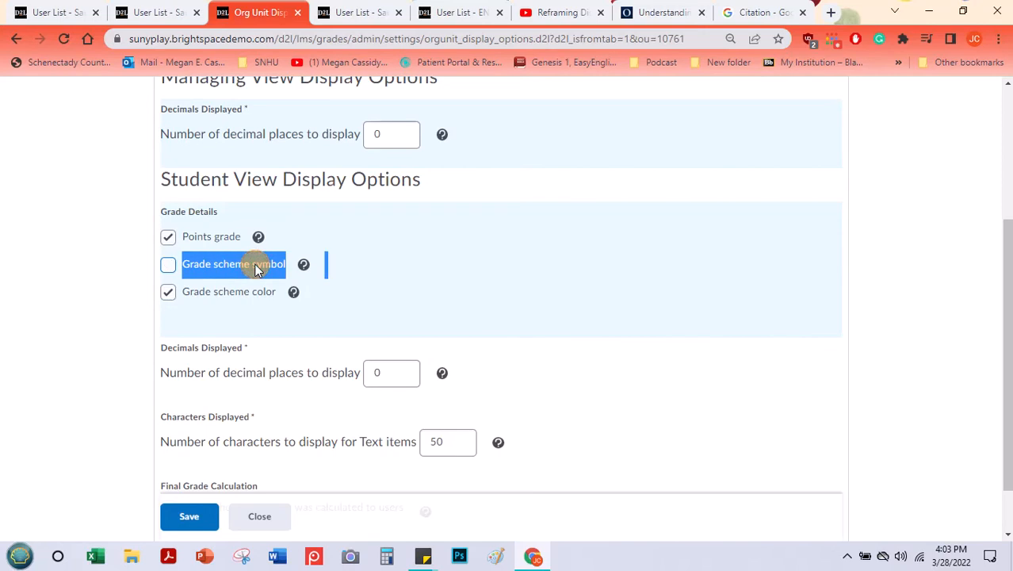
pyautogui.click(168, 264)
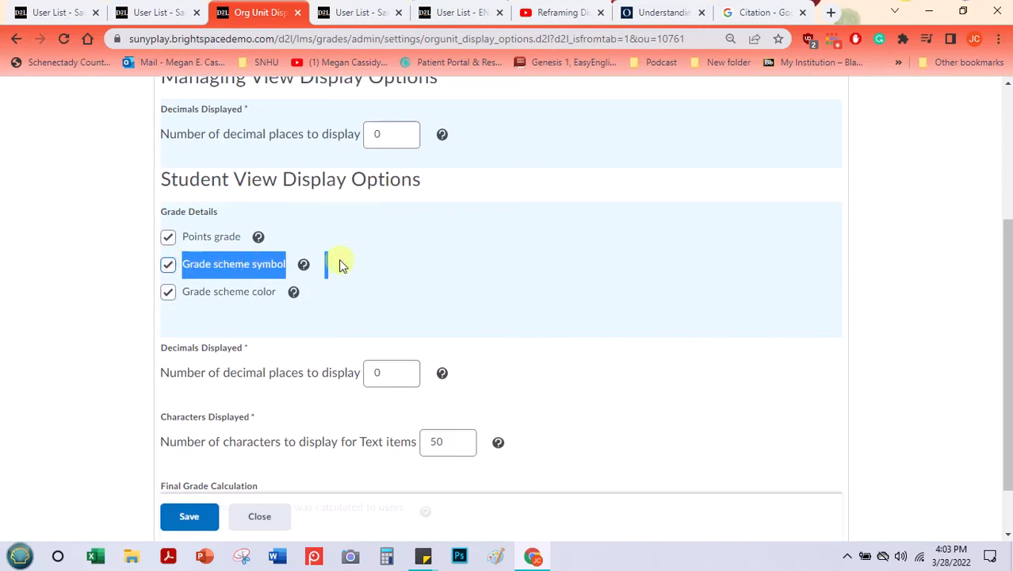
pyautogui.click(347, 284)
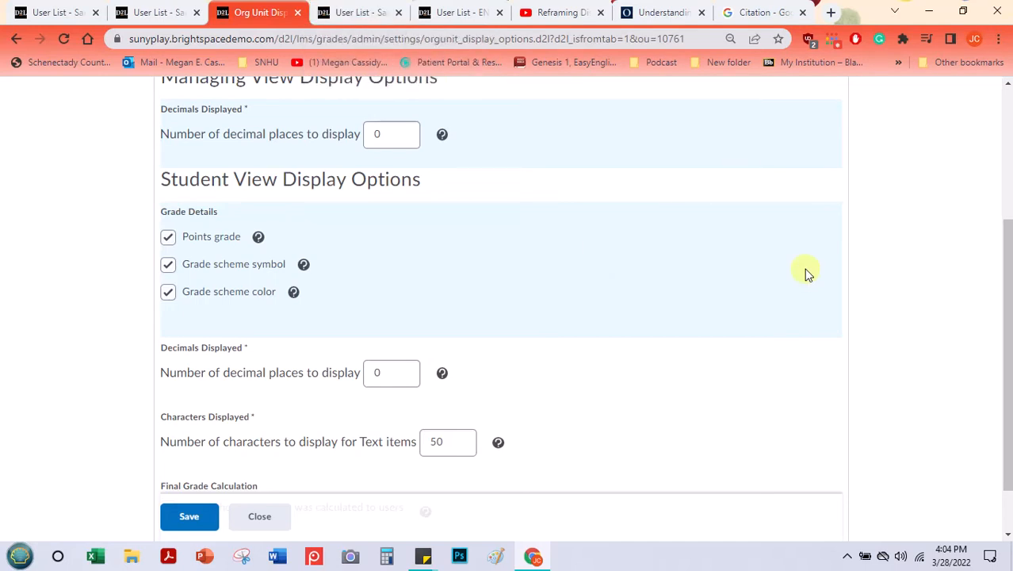
# Step: Save the org unit display changes and move on to the Calculation Options
pyautogui.scroll(-2, 571, 281)
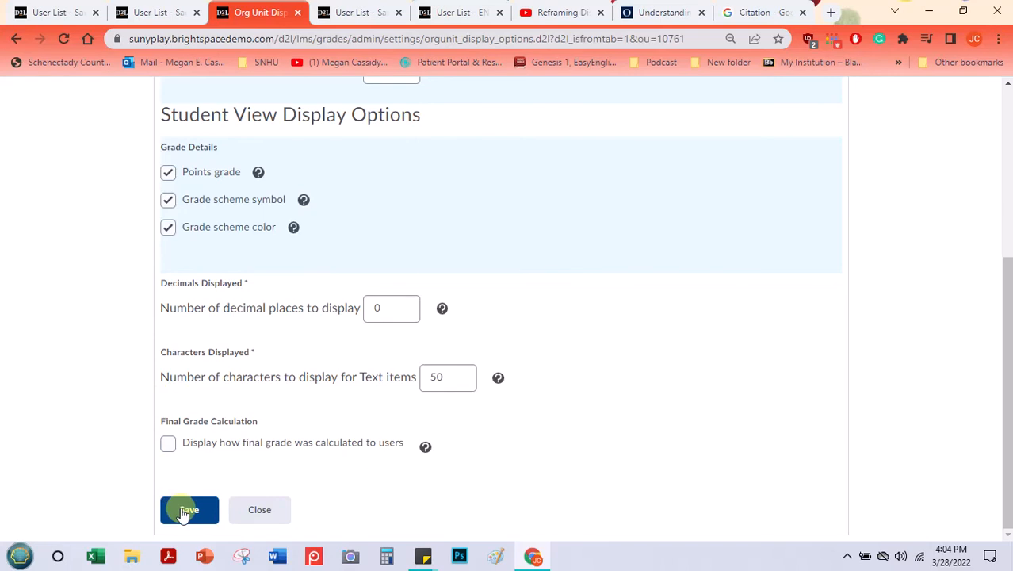
pyautogui.scroll(1, 271, 365)
pyautogui.scroll(4, 267, 363)
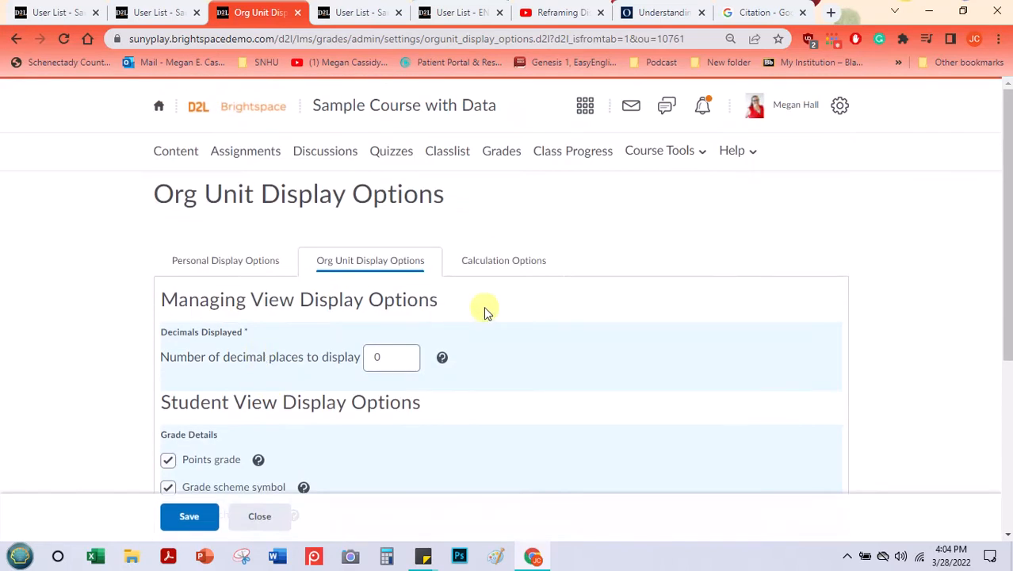
pyautogui.click(517, 268)
pyautogui.click(420, 242)
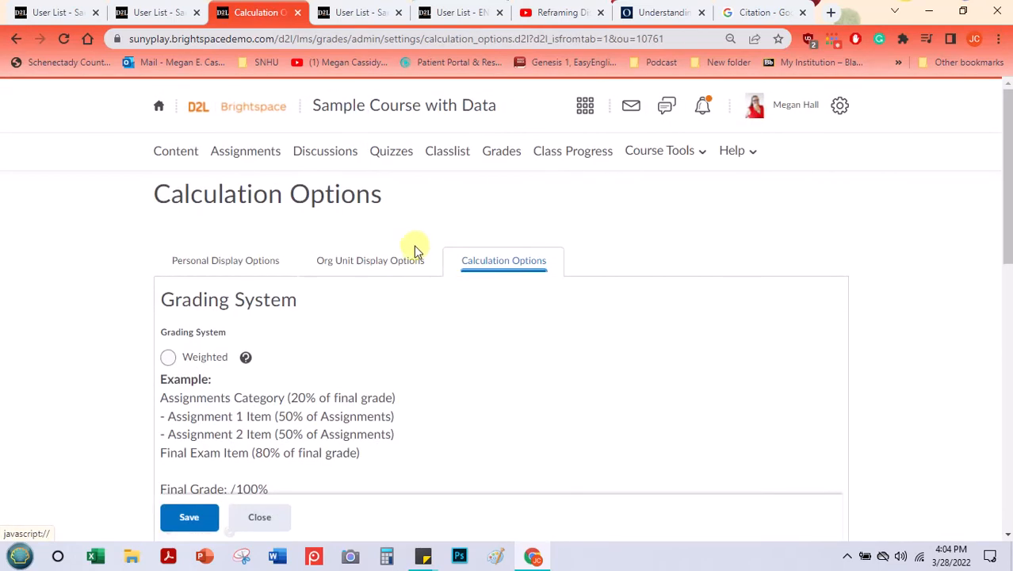
# Step: Compare the Weighted and Points grading system examples, including how each one counts assignment items towards the final grade
pyautogui.scroll(-3, 287, 230)
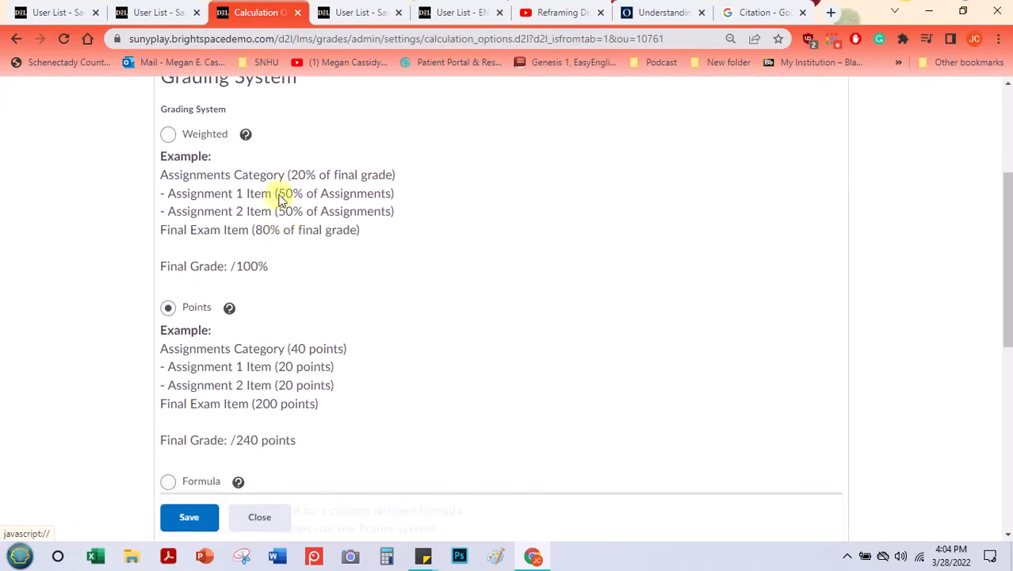
pyautogui.doubleClick(212, 351)
pyautogui.moveTo(215, 350); pyautogui.dragTo(319, 405)
pyautogui.click(287, 327)
pyautogui.moveTo(158, 167); pyautogui.dragTo(329, 240)
pyautogui.click(379, 242)
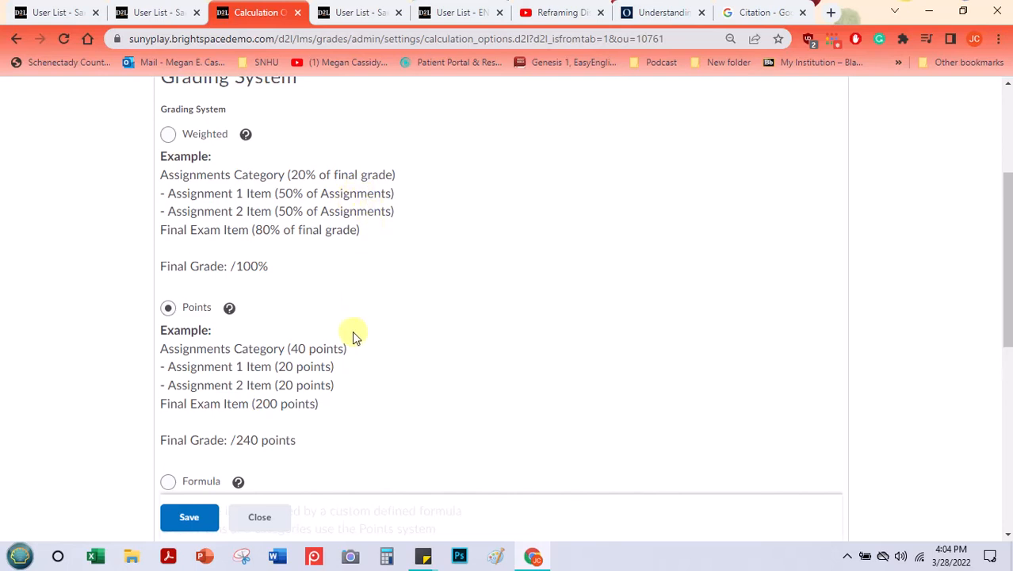
pyautogui.scroll(-1, 350, 332)
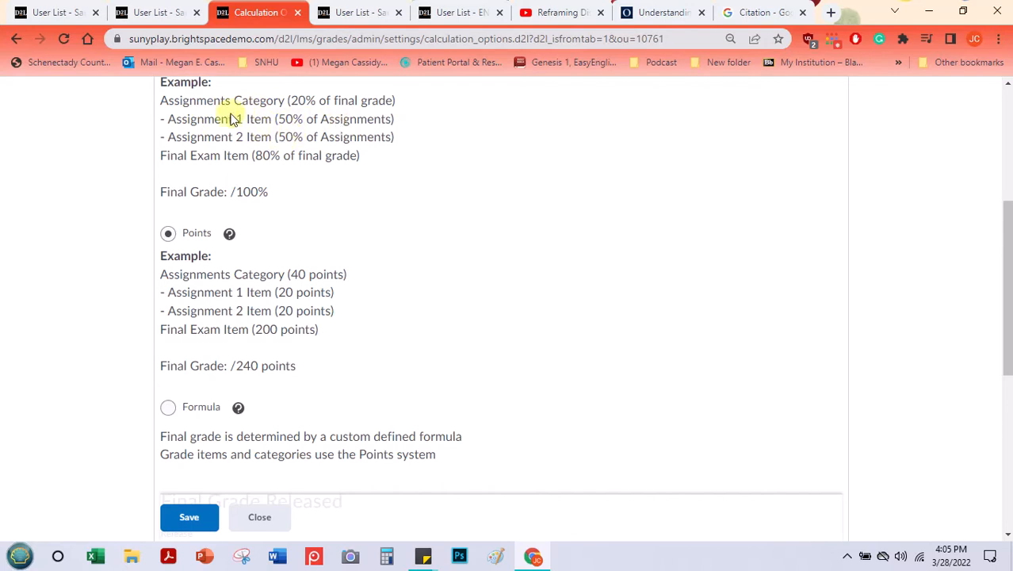
pyautogui.moveTo(277, 119); pyautogui.dragTo(381, 124)
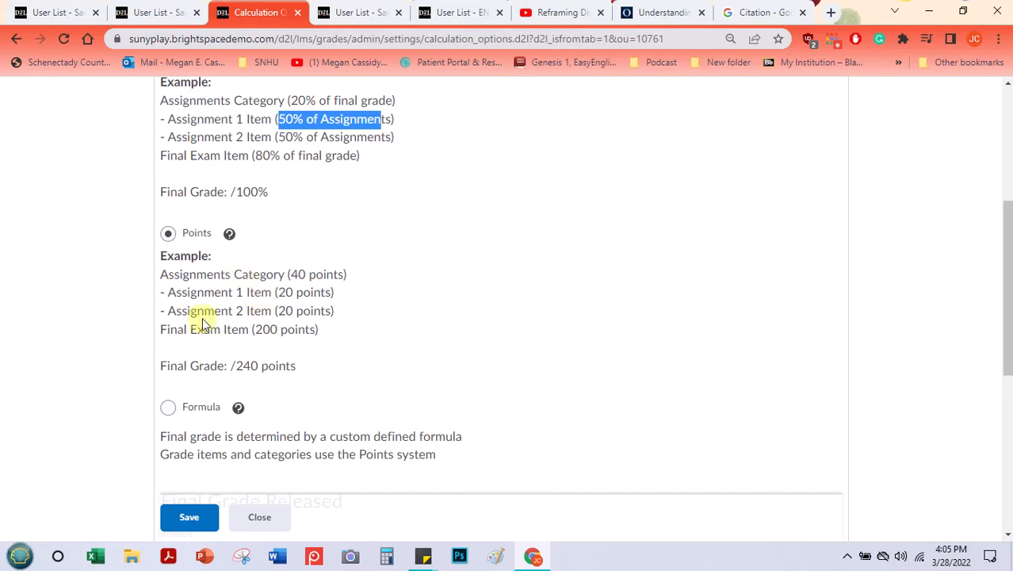
# Step: Save the calculation options with the Points grading system and close the grades settings
pyautogui.click(190, 515)
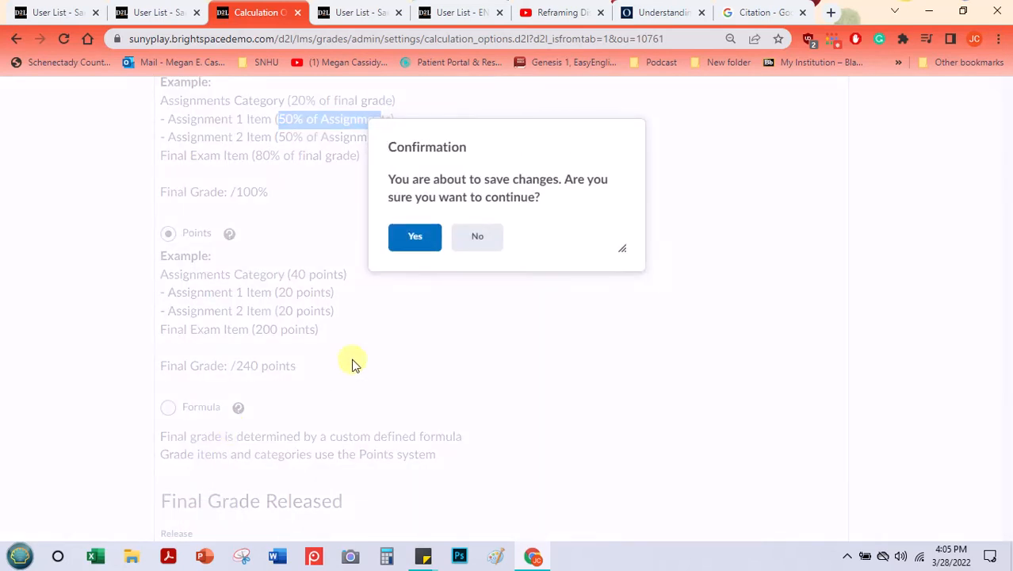
pyautogui.click(411, 240)
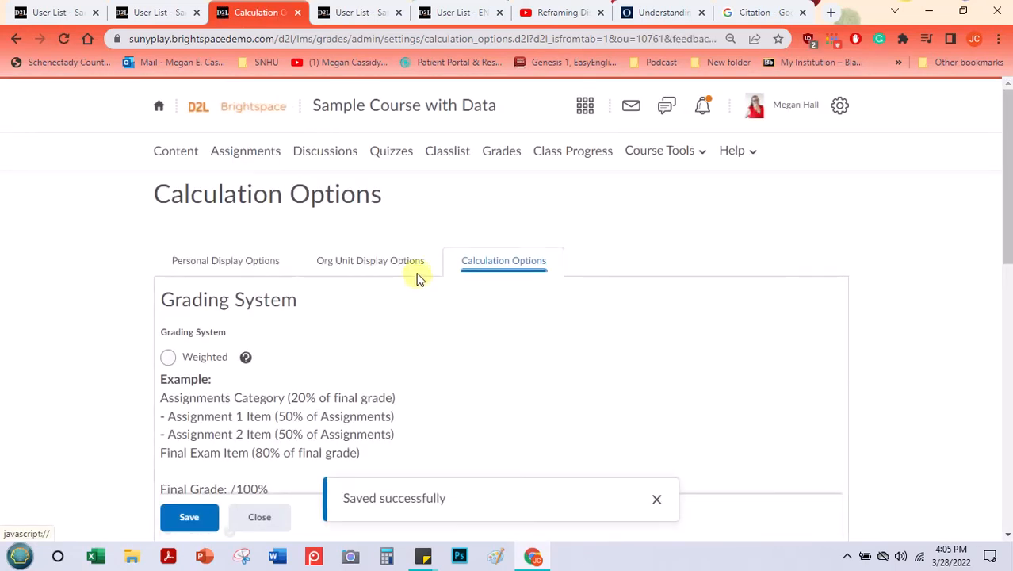
pyautogui.scroll(-3, 279, 303)
pyautogui.click(190, 519)
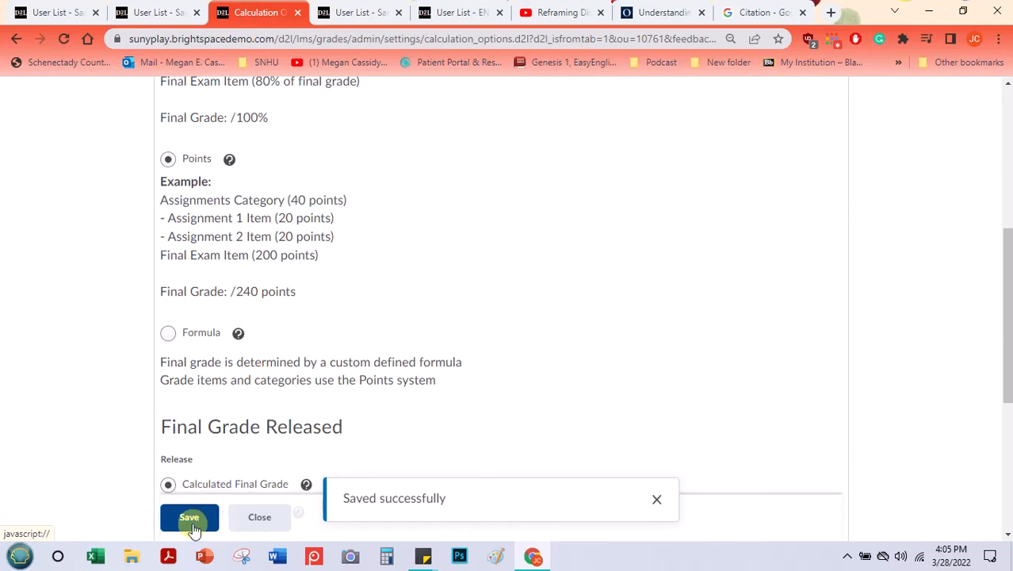
pyautogui.click(407, 249)
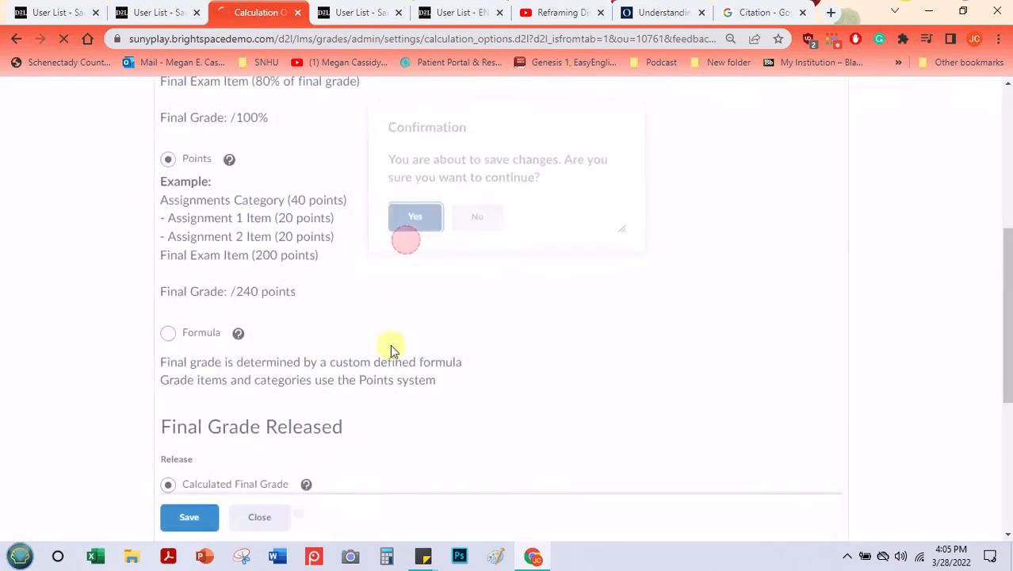
pyautogui.click(261, 527)
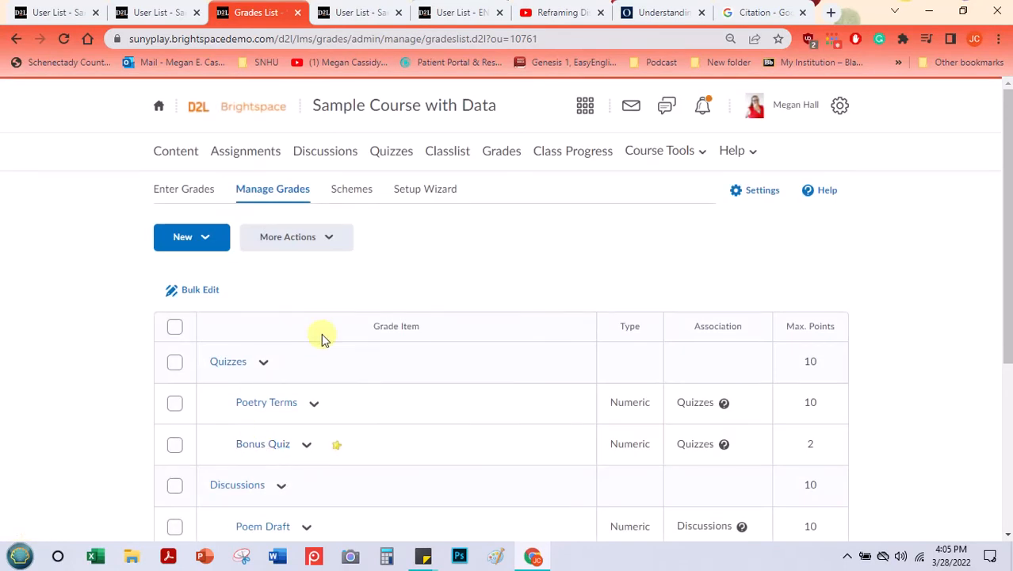
# Step: Reopen the grades settings and review the saved Personal Display Options and Org Unit Display Options
pyautogui.click(757, 200)
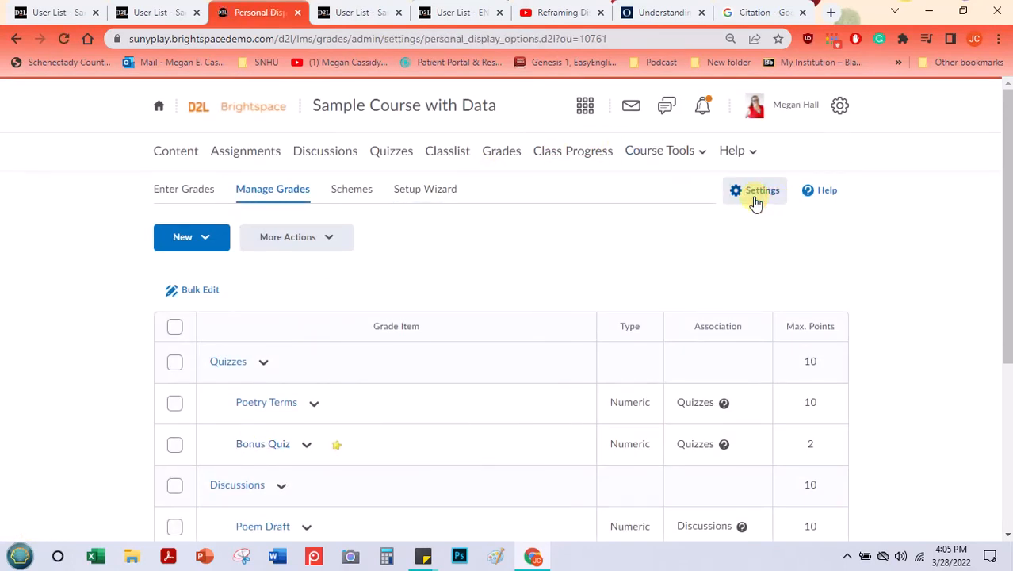
pyautogui.scroll(-6, 376, 224)
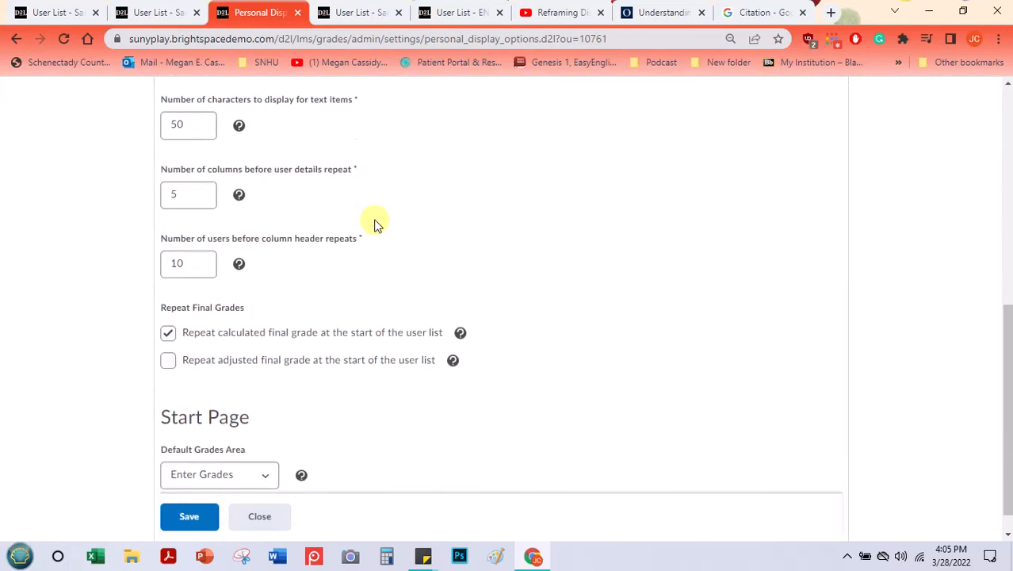
pyautogui.scroll(6, 317, 301)
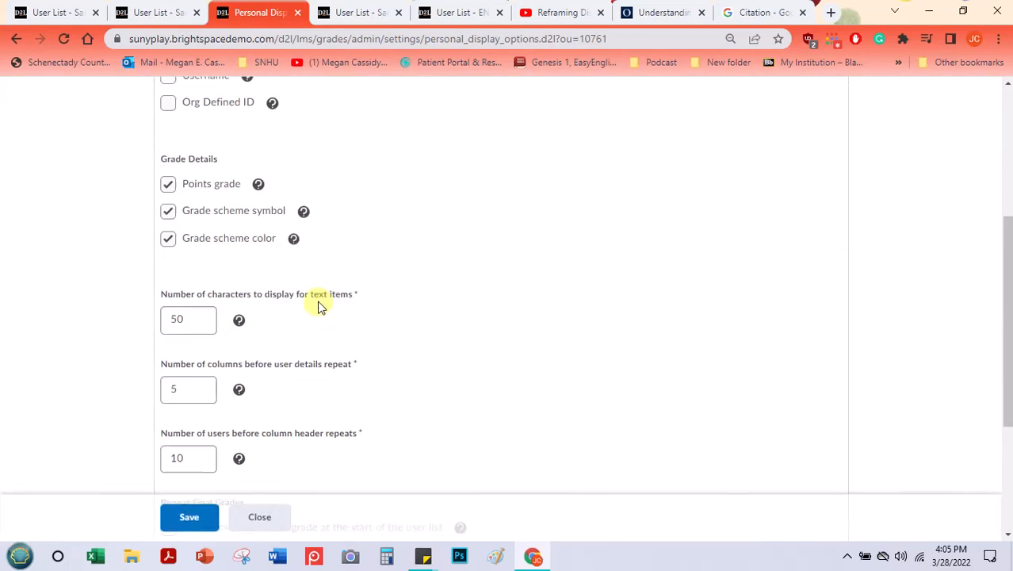
pyautogui.click(339, 261)
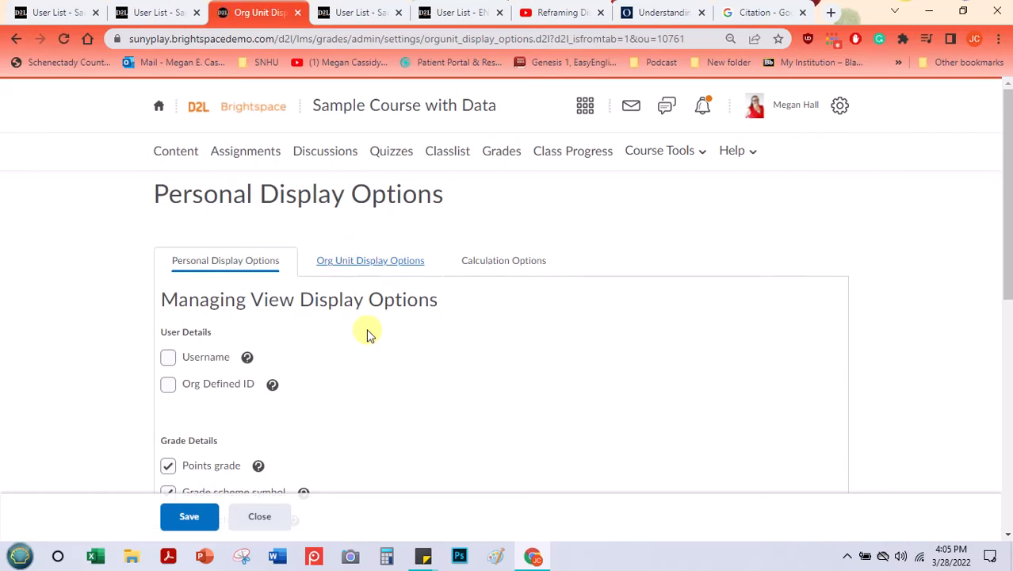
pyautogui.scroll(-3, 364, 333)
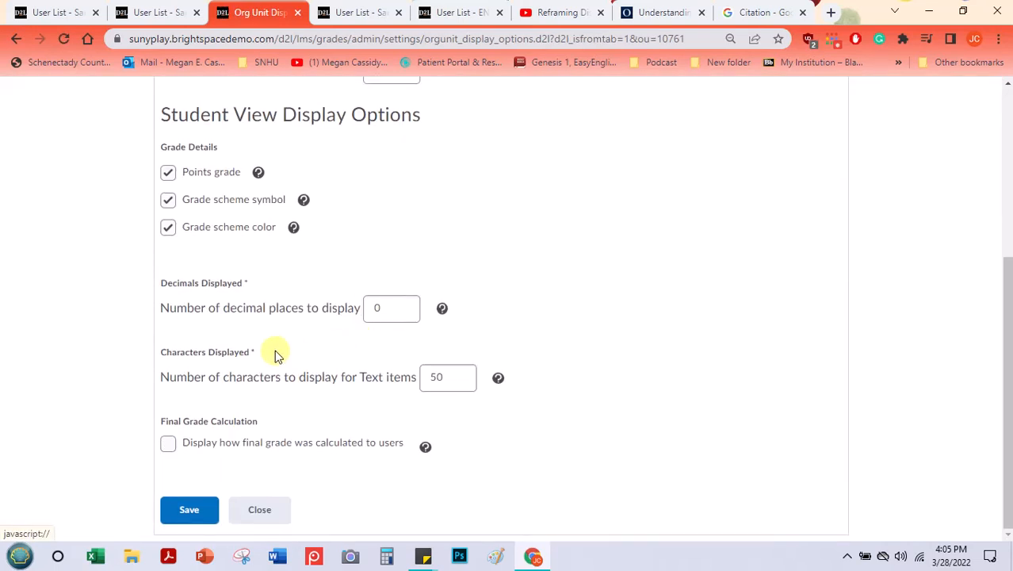
pyautogui.scroll(3, 229, 358)
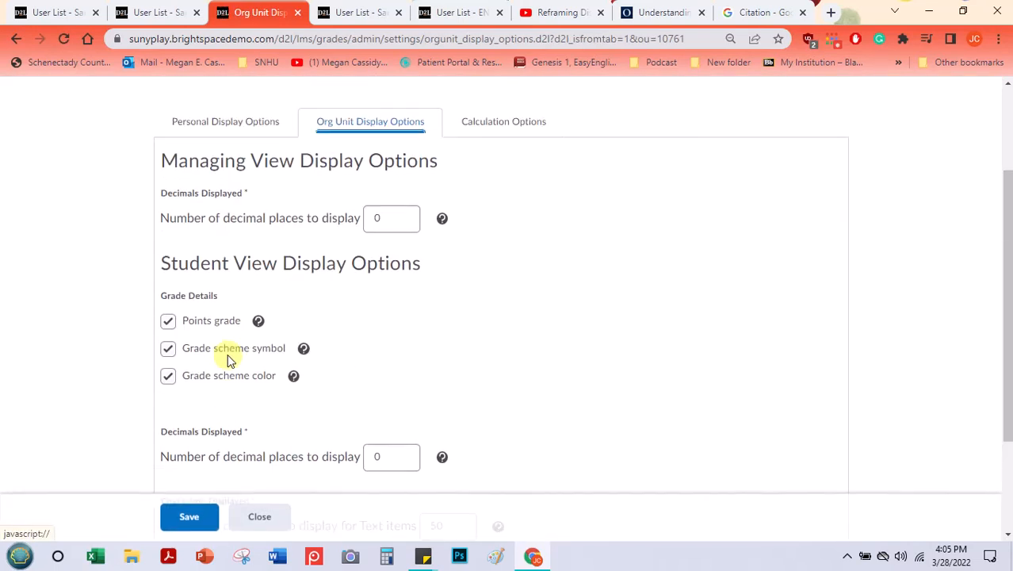
# Step: In the Calculation Options, set ungraded items to Treat ungraded items as 0 and save the change
pyautogui.click(498, 127)
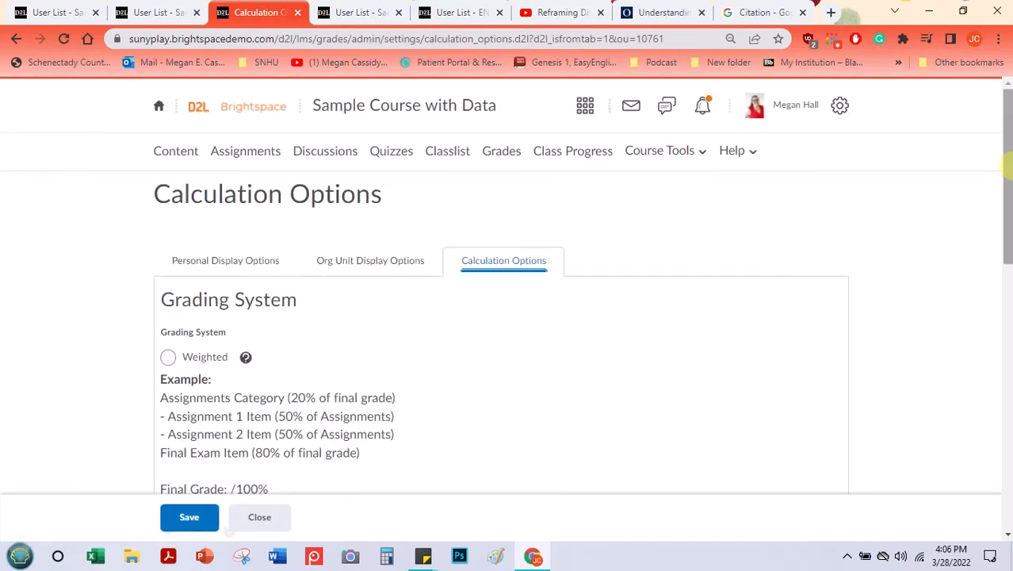
pyautogui.moveTo(1009, 169); pyautogui.dragTo(980, 455)
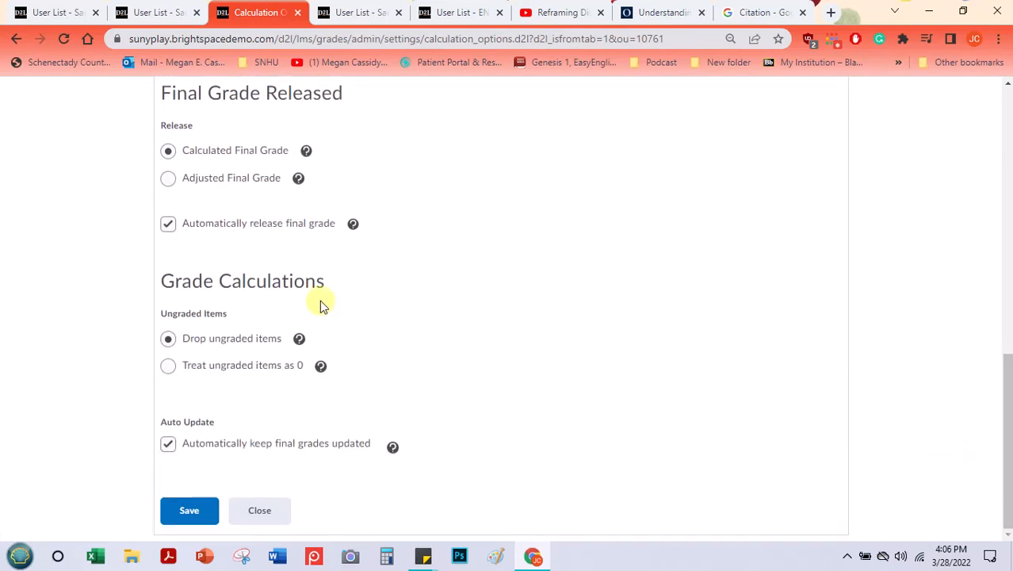
pyautogui.moveTo(202, 287); pyautogui.dragTo(250, 370)
pyautogui.click(247, 367)
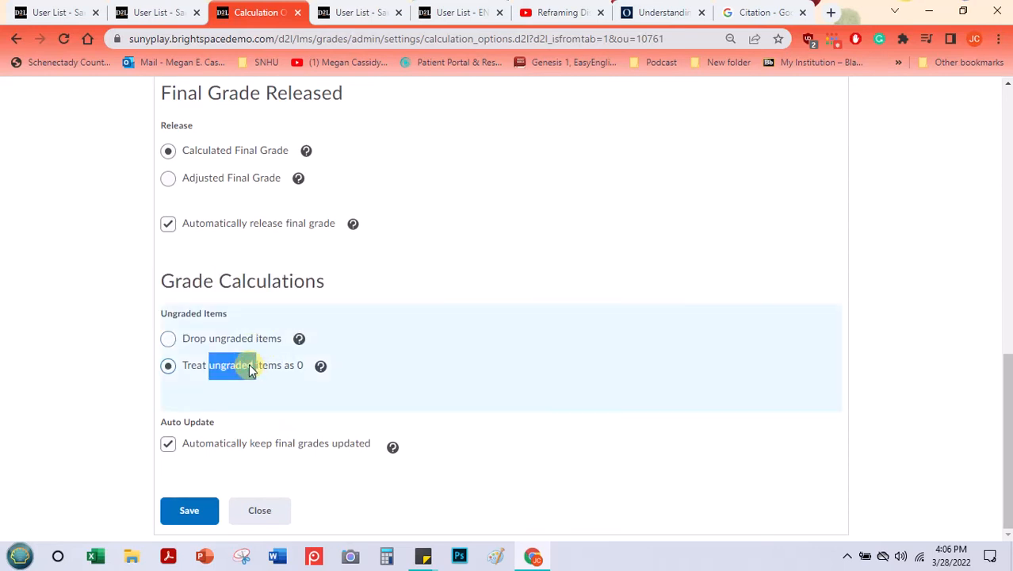
pyautogui.tripleClick(228, 369)
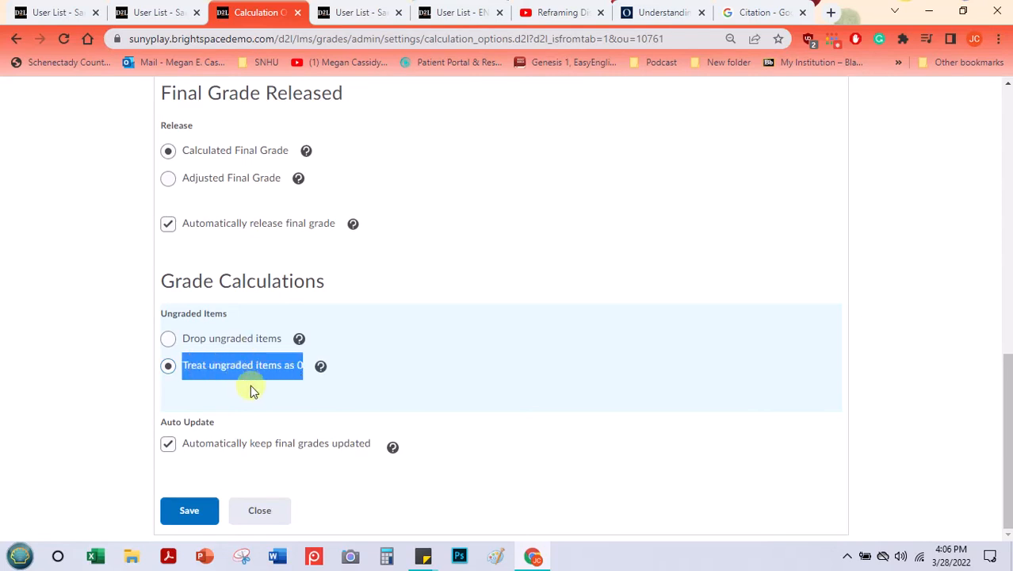
pyautogui.click(197, 511)
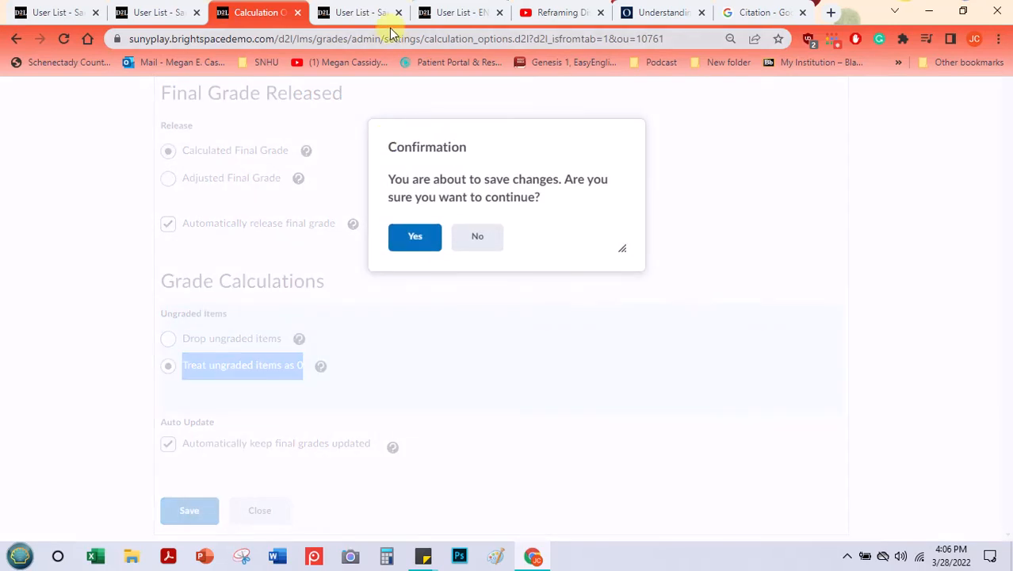
pyautogui.click(411, 236)
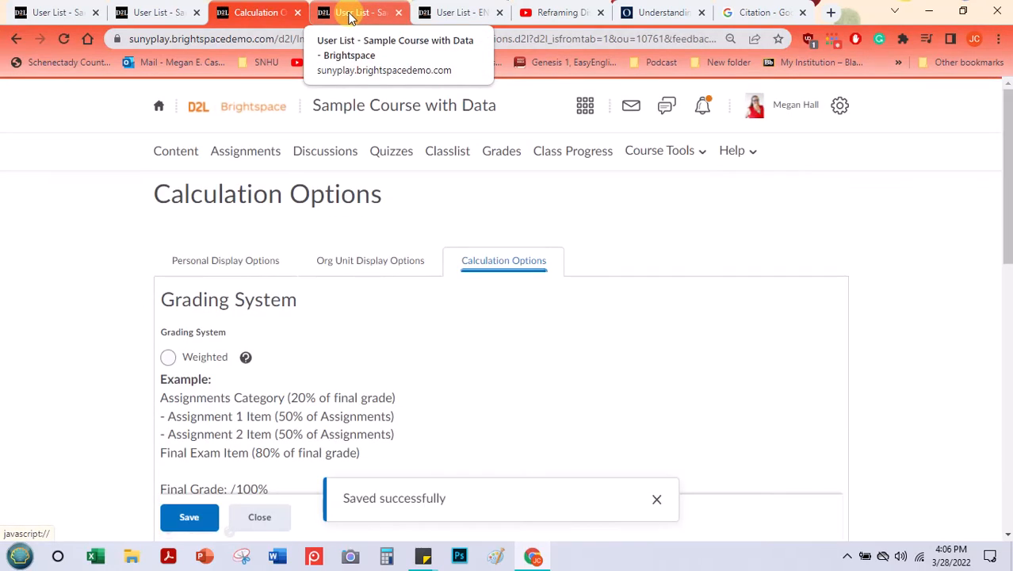
# Step: Switch to the browser tab with the grades user list and reload it to check the final calculated grades
pyautogui.click(352, 16)
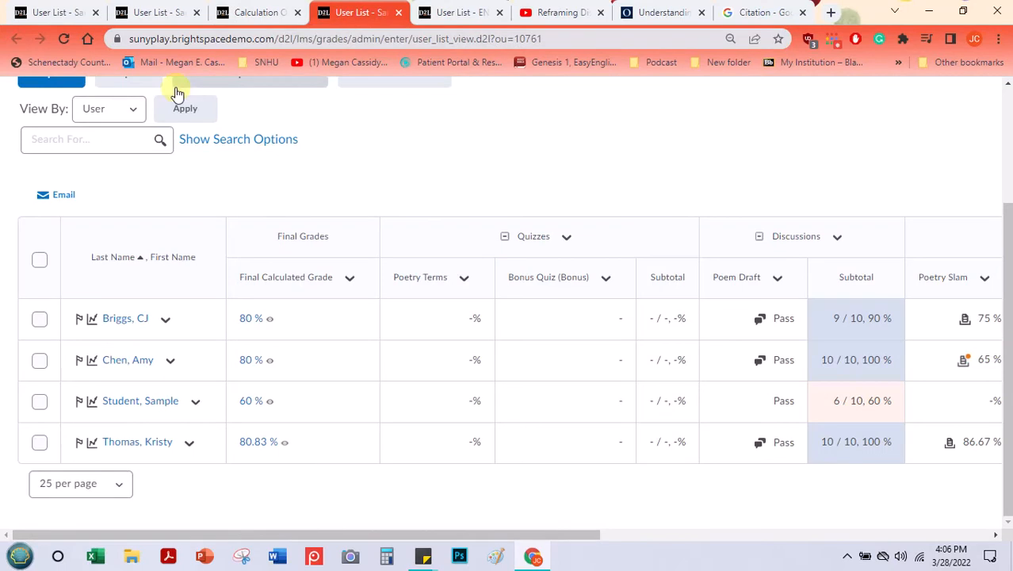
pyautogui.click(63, 39)
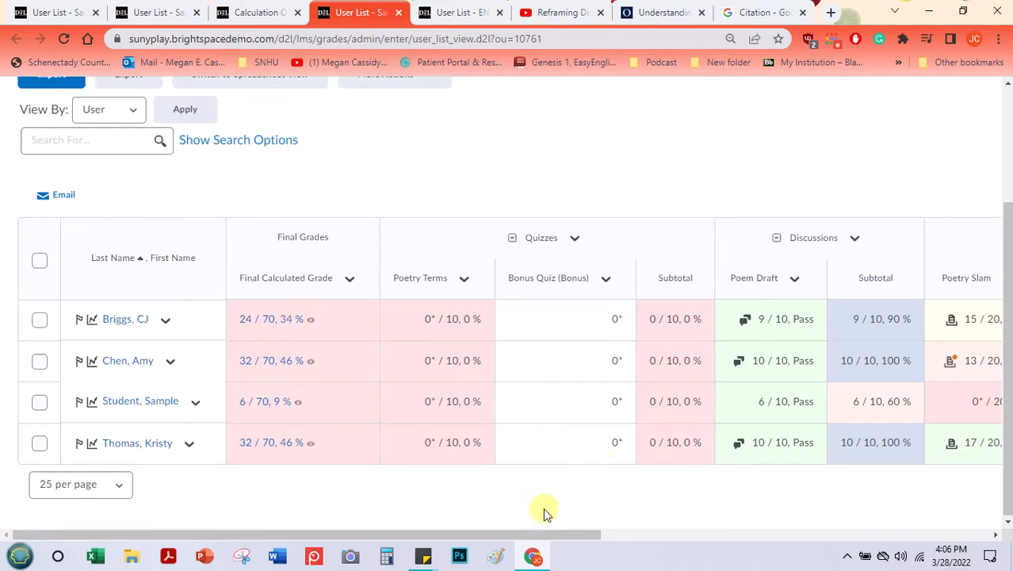
# Step: Review the quiz, discussion, assignment and final grade columns across the grades user list
pyautogui.moveTo(533, 540); pyautogui.dragTo(681, 532)
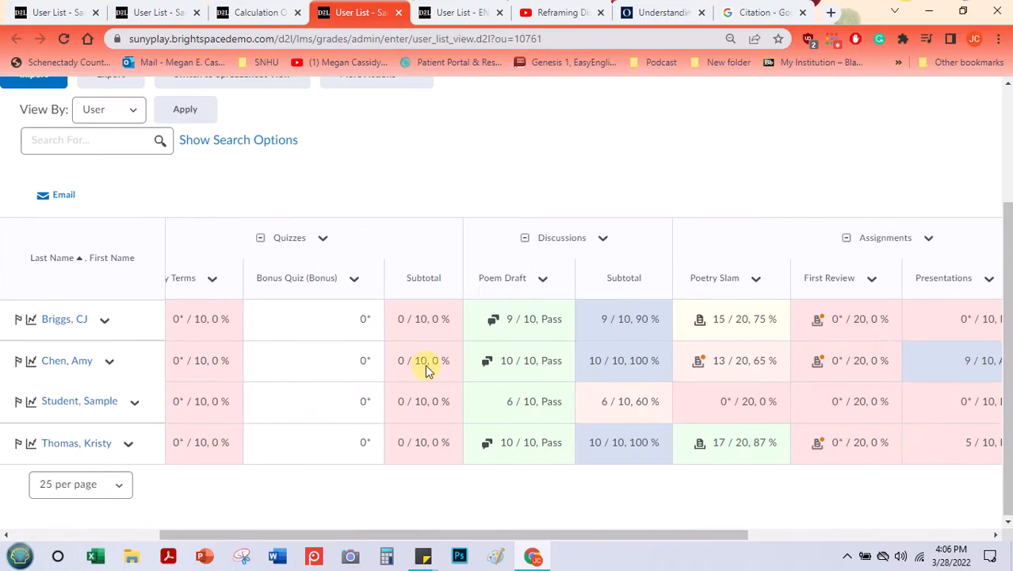
pyautogui.moveTo(578, 533); pyautogui.dragTo(796, 516)
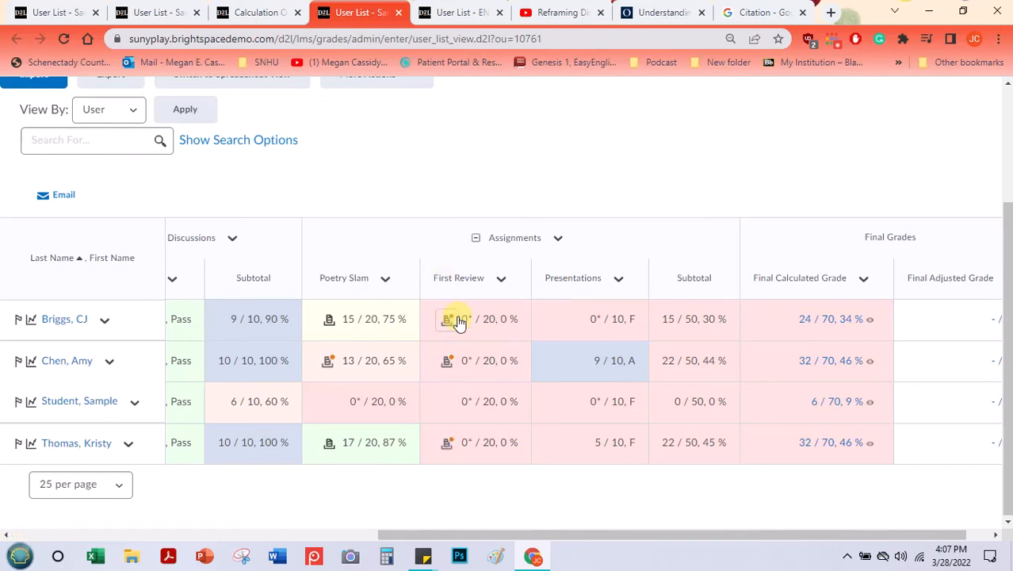
pyautogui.moveTo(457, 541); pyautogui.dragTo(16, 441)
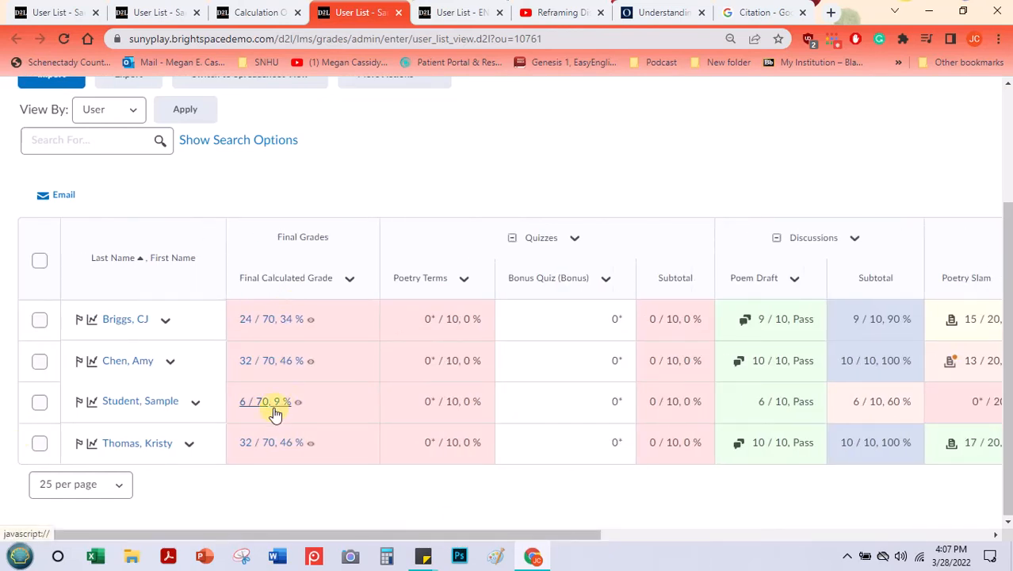
# Step: Return to the Calculation Options, set ungraded items to Drop ungraded items and save the change
pyautogui.click(262, 12)
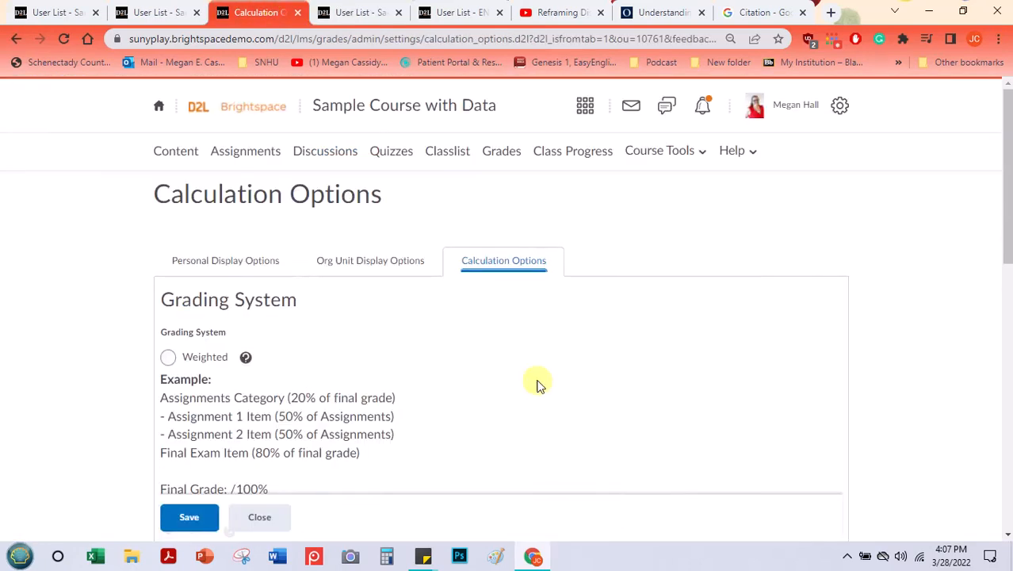
pyautogui.moveTo(1007, 215); pyautogui.dragTo(979, 486)
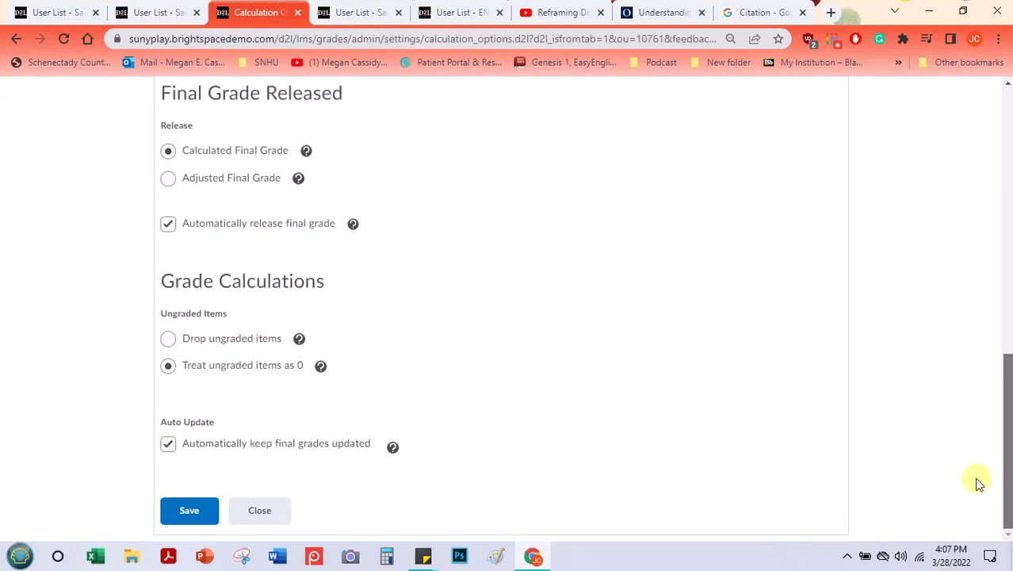
pyautogui.click(167, 341)
pyautogui.click(189, 515)
pyautogui.click(414, 235)
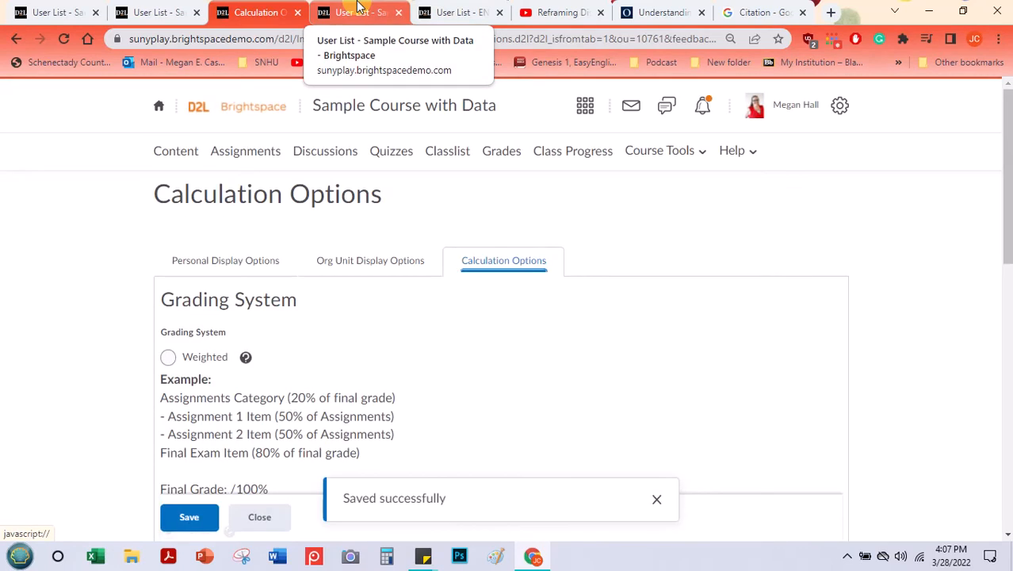
# Step: Switch back to the grades user list, reload it and check the recalculated subtotals and final grades
pyautogui.click(359, 10)
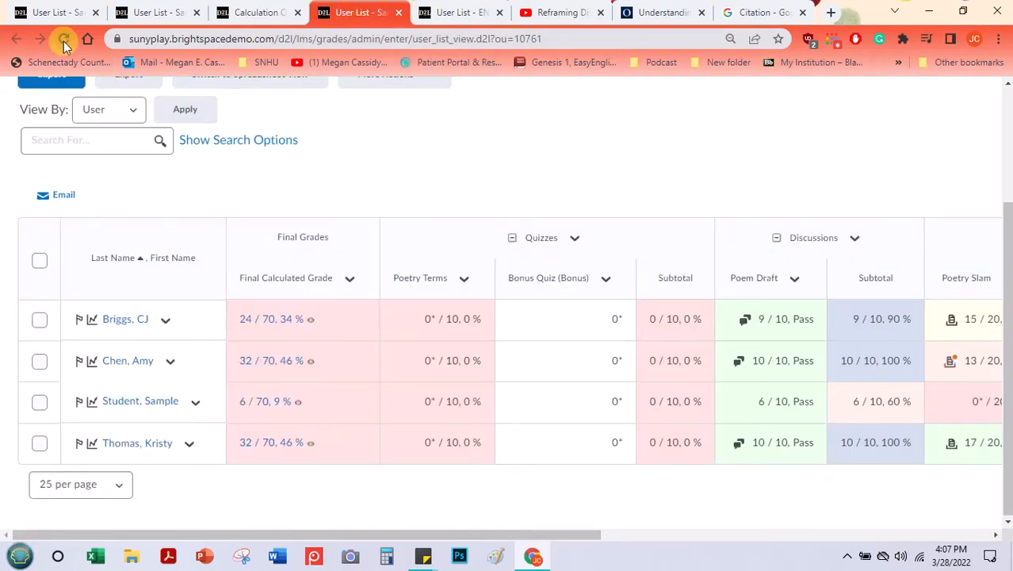
pyautogui.click(64, 40)
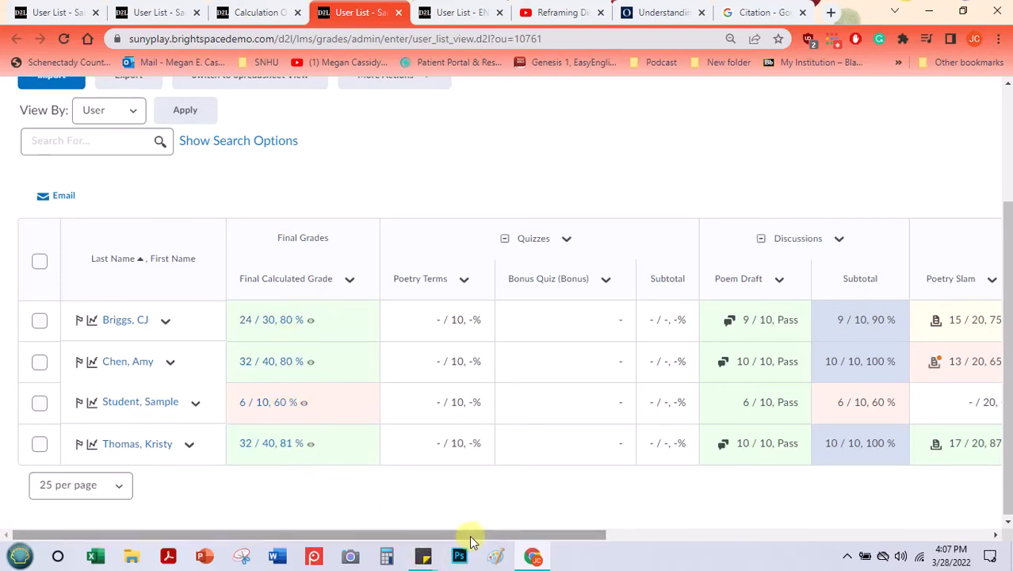
pyautogui.moveTo(465, 534); pyautogui.dragTo(750, 538)
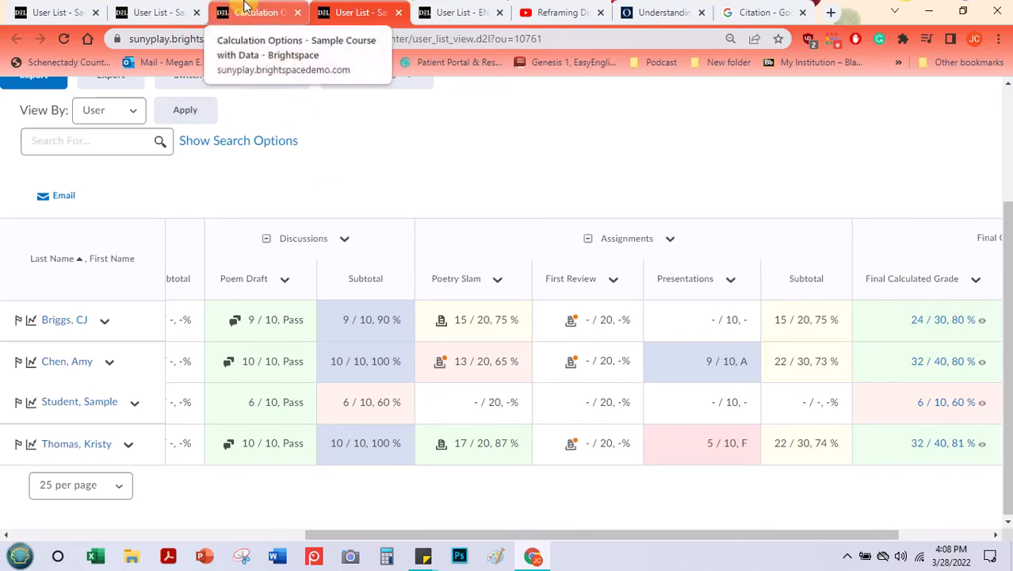
pyautogui.scroll(1, 165, 167)
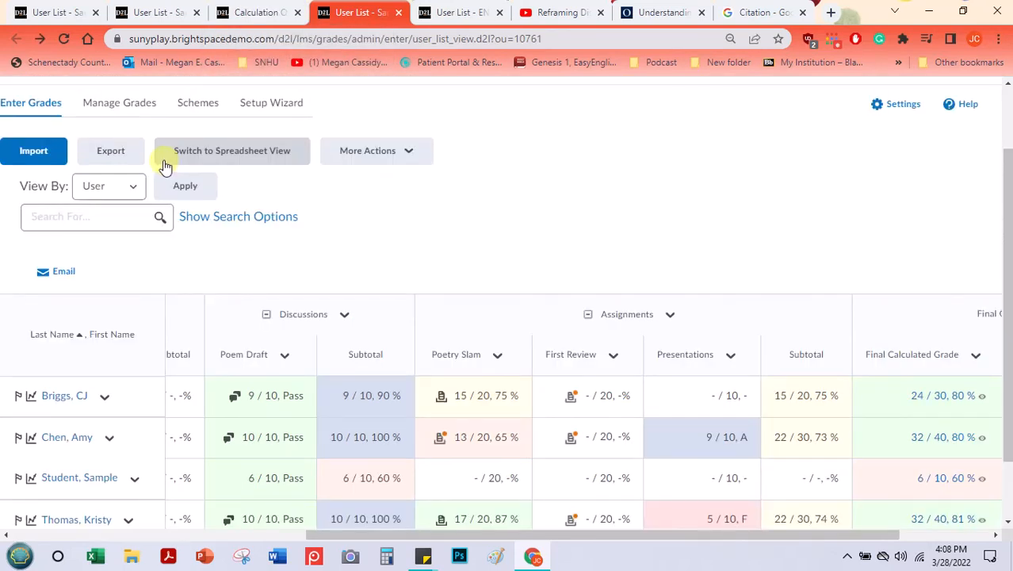
pyautogui.click(368, 158)
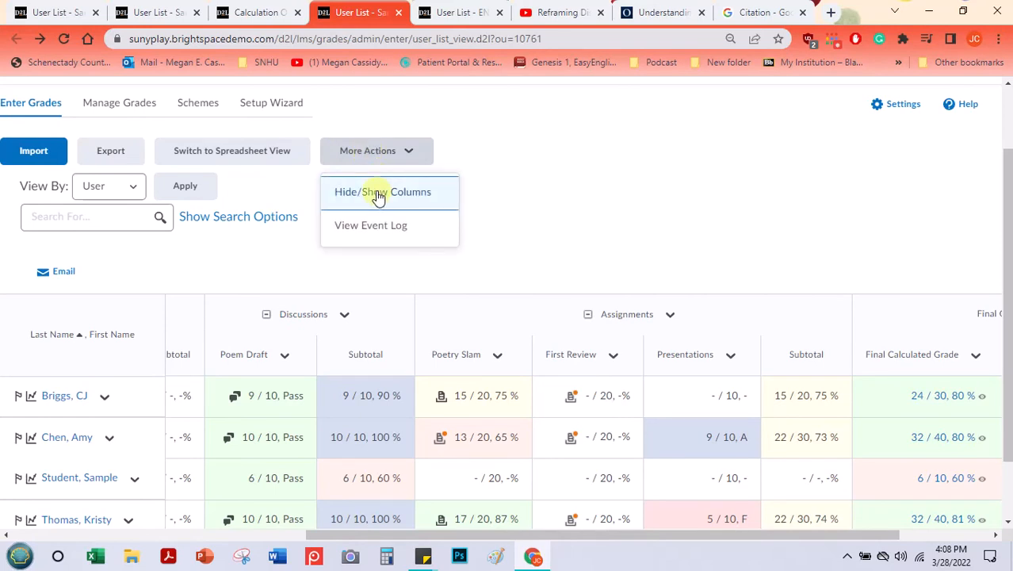
pyautogui.click(528, 230)
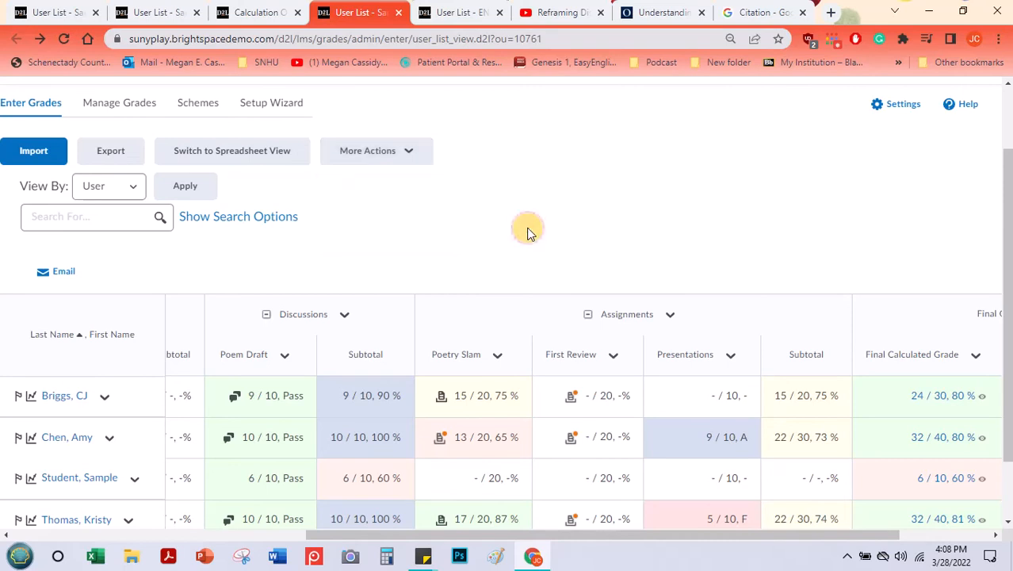
# Step: Collapse the Quizzes category in the grades user list to its subtotal and look across the other columns
pyautogui.moveTo(463, 541); pyautogui.dragTo(139, 500)
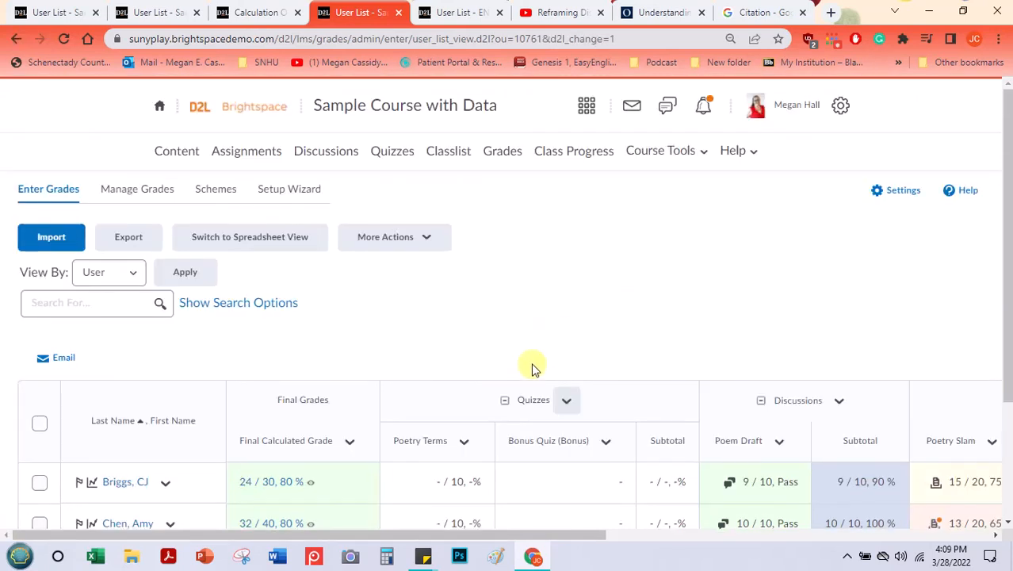
pyautogui.click(505, 402)
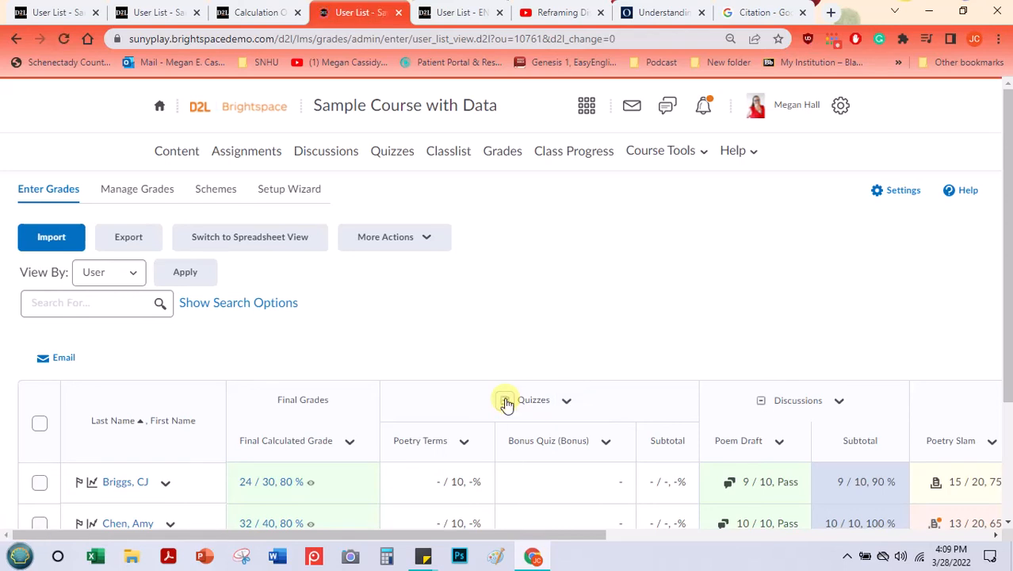
pyautogui.scroll(-3, 996, 272)
pyautogui.moveTo(376, 536); pyautogui.dragTo(307, 447)
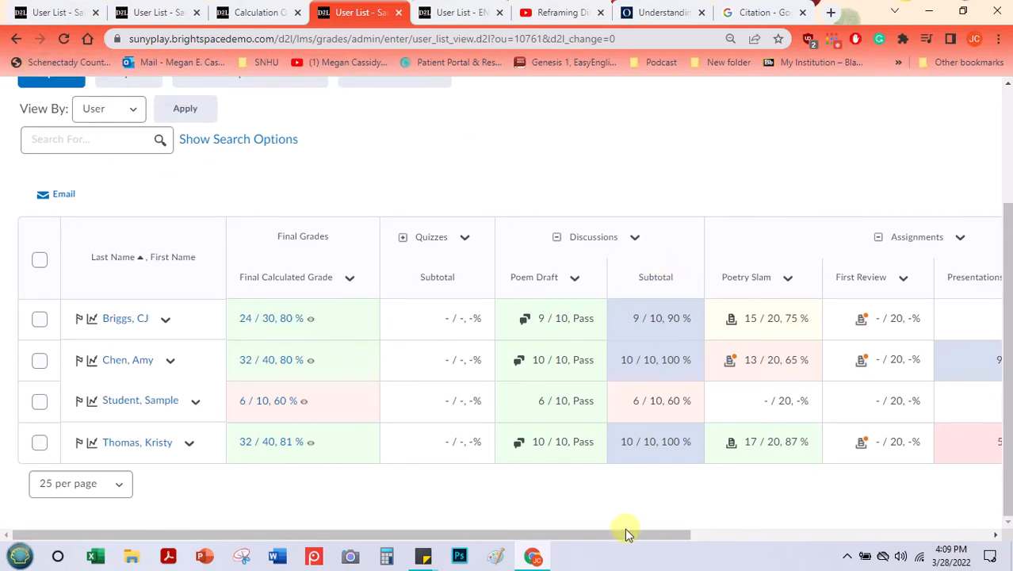
pyautogui.moveTo(631, 534); pyautogui.dragTo(988, 548)
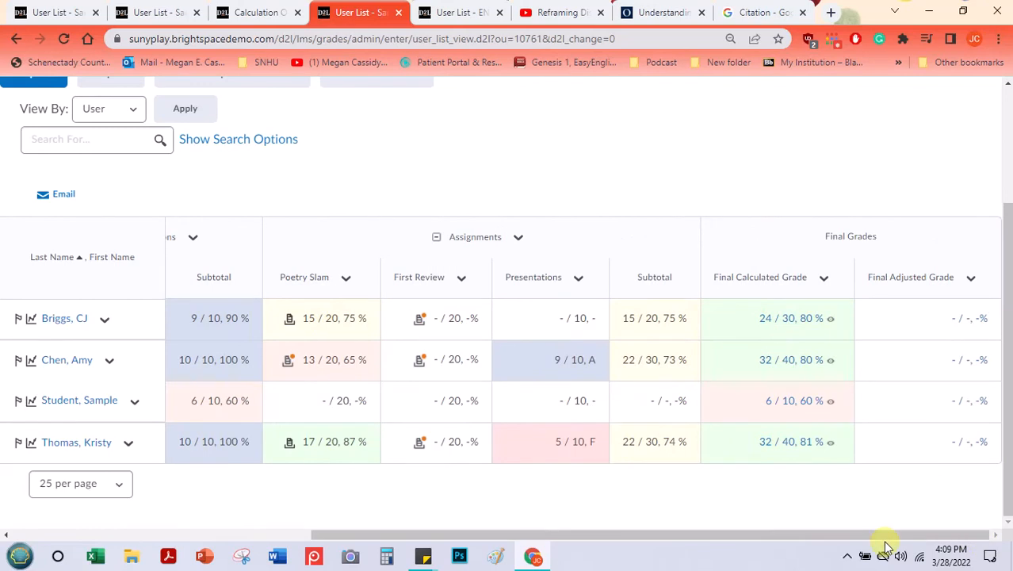
pyautogui.scroll(2, 303, 209)
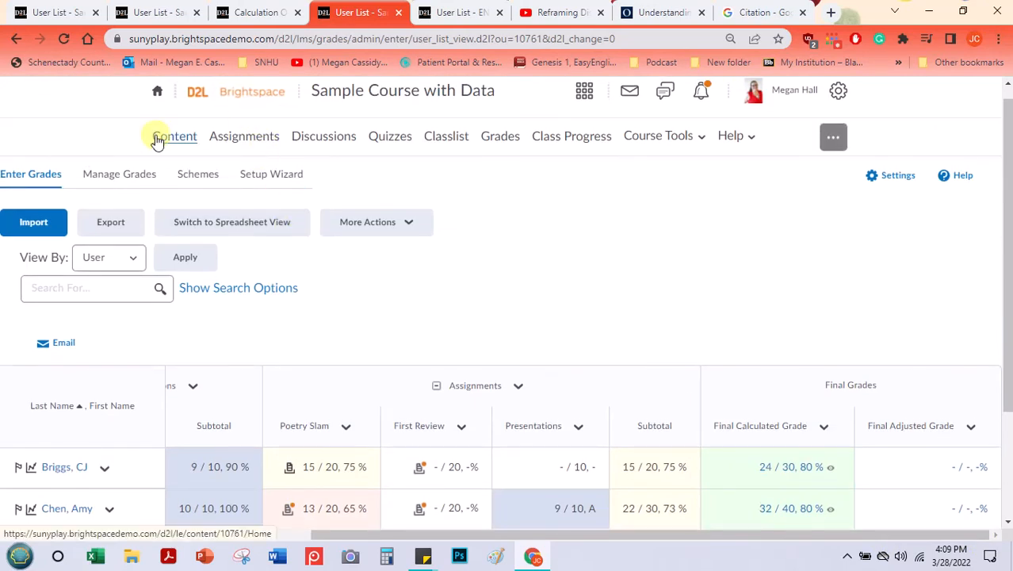
pyautogui.moveTo(487, 537); pyautogui.dragTo(202, 502)
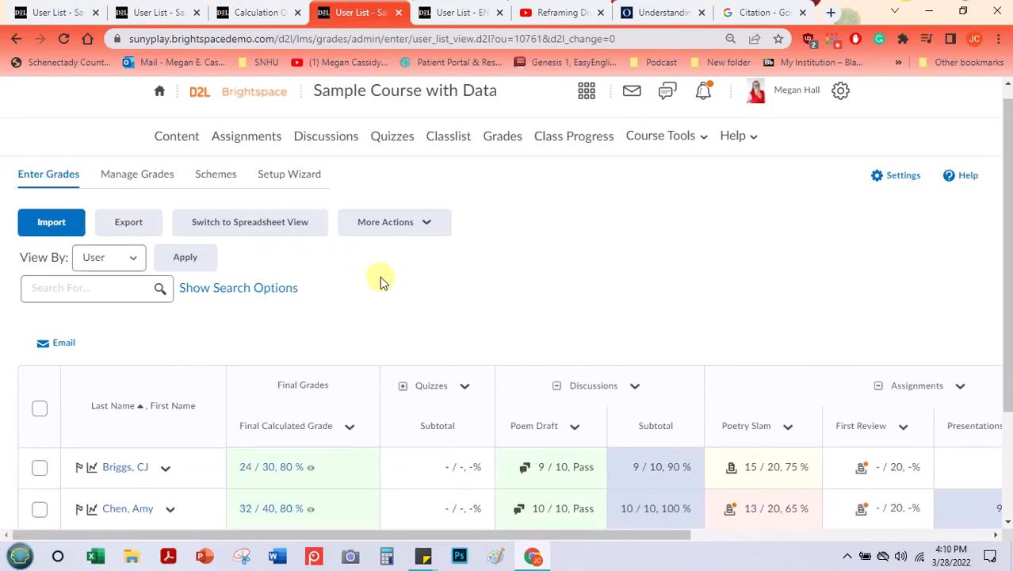
# Step: Open the Manage Grades list and review its grade items and the actions offered for the Quizzes category
pyautogui.rightClick(213, 128)
pyautogui.click(541, 232)
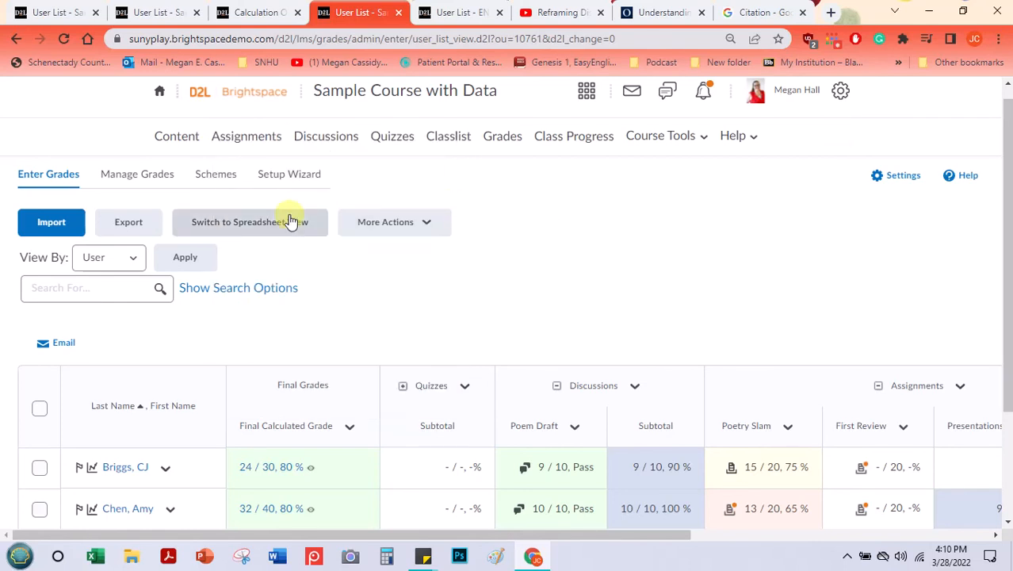
pyautogui.click(140, 179)
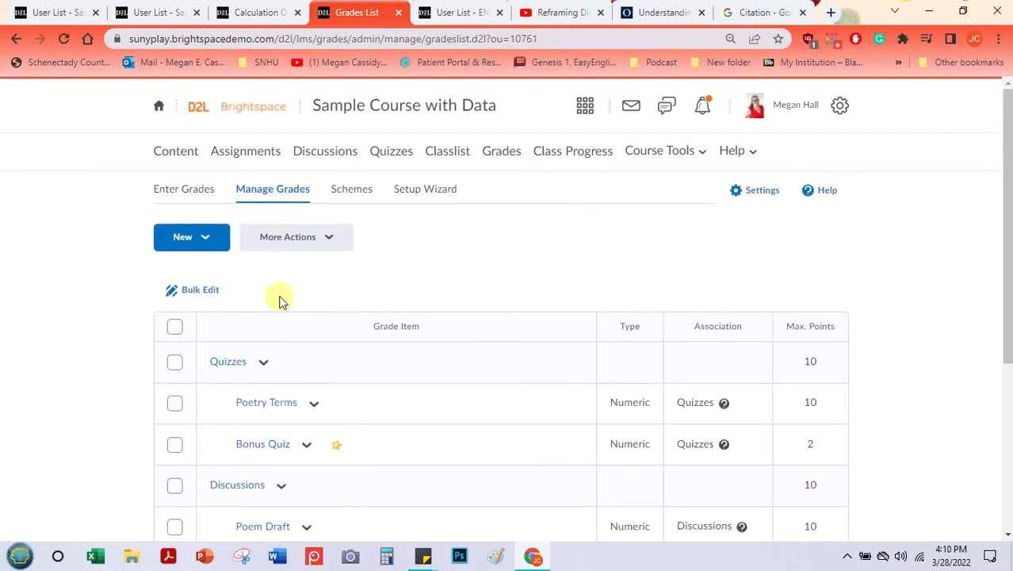
pyautogui.scroll(-1, 361, 317)
pyautogui.scroll(-3, 290, 308)
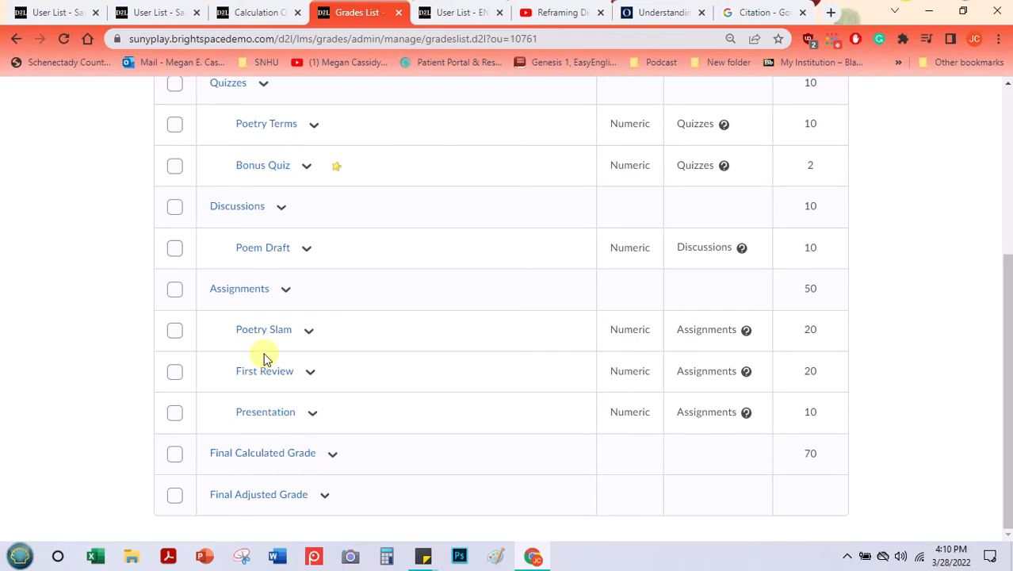
pyautogui.scroll(3, 263, 356)
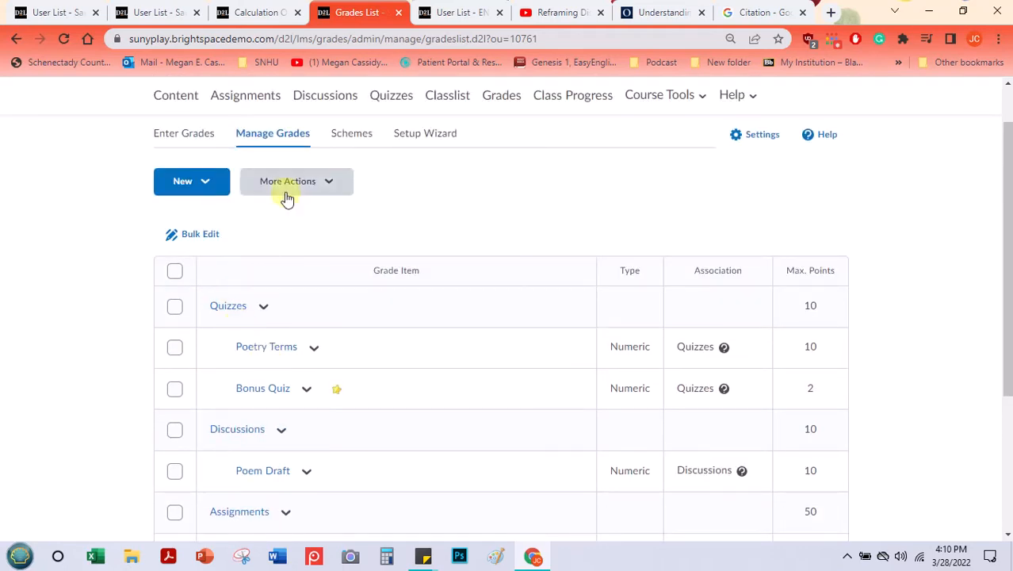
pyautogui.click(264, 307)
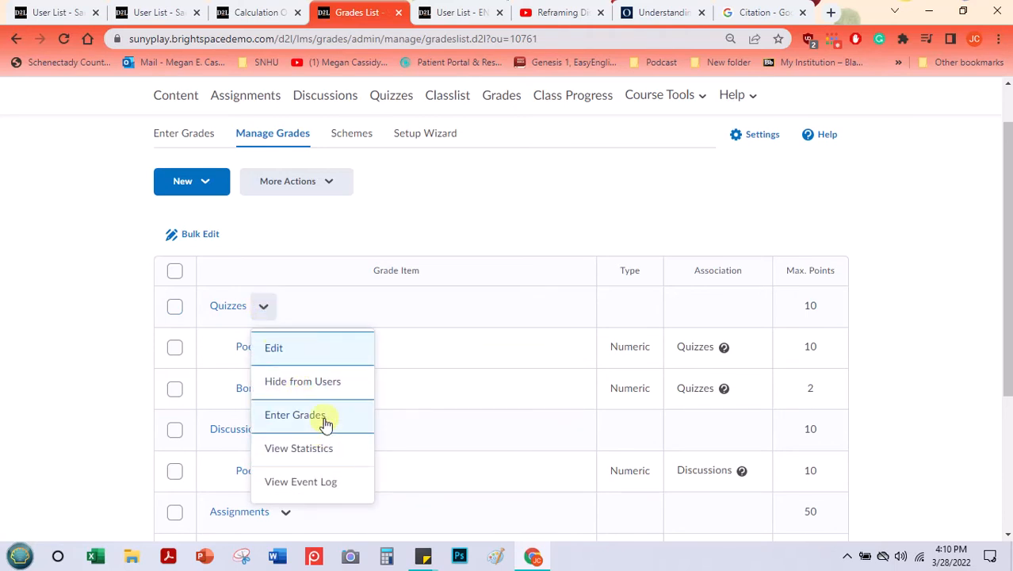
pyautogui.click(369, 191)
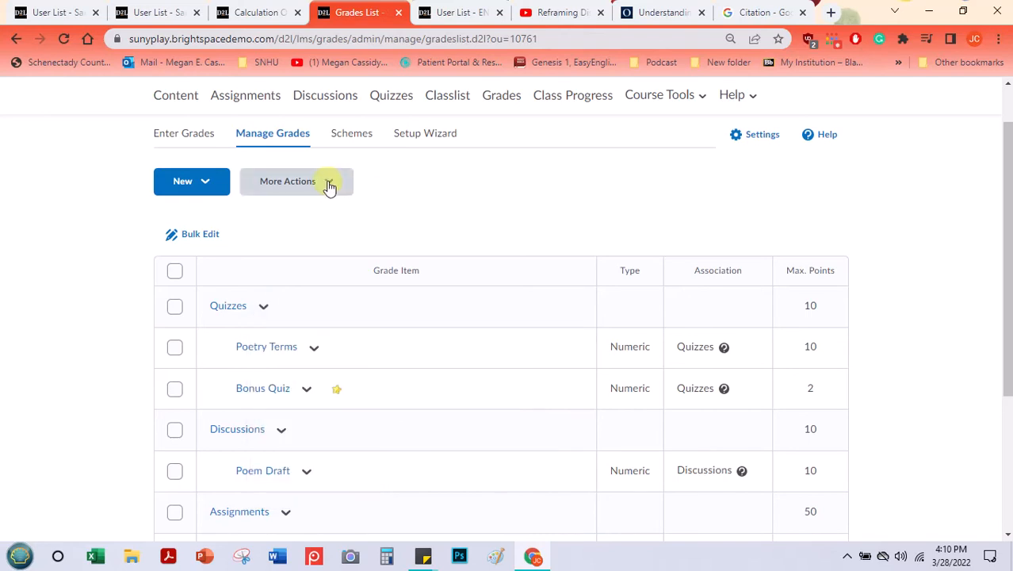
# Step: Start a new grade item, look through the available item types and choose Numeric
pyautogui.click(203, 182)
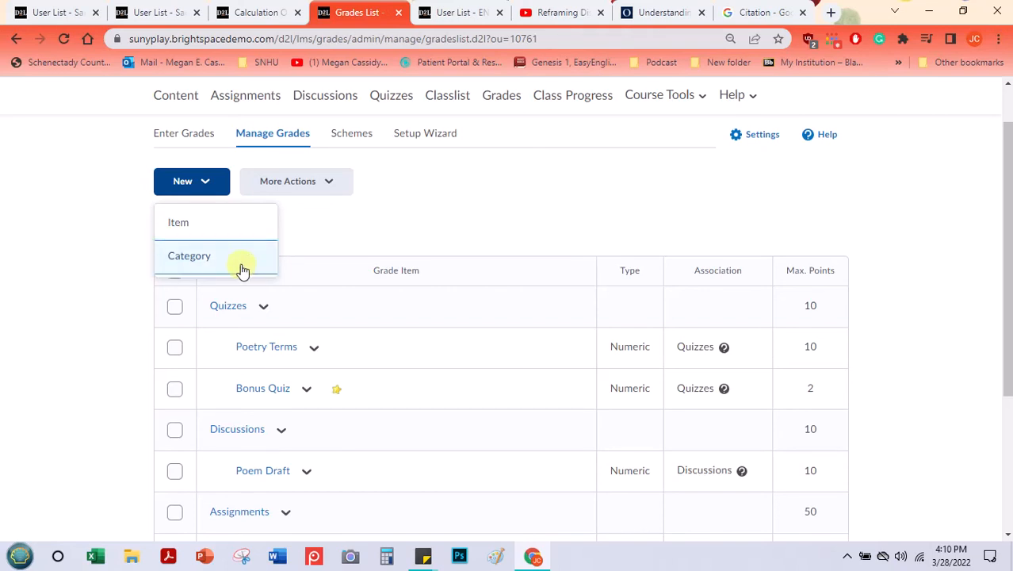
pyautogui.click(205, 226)
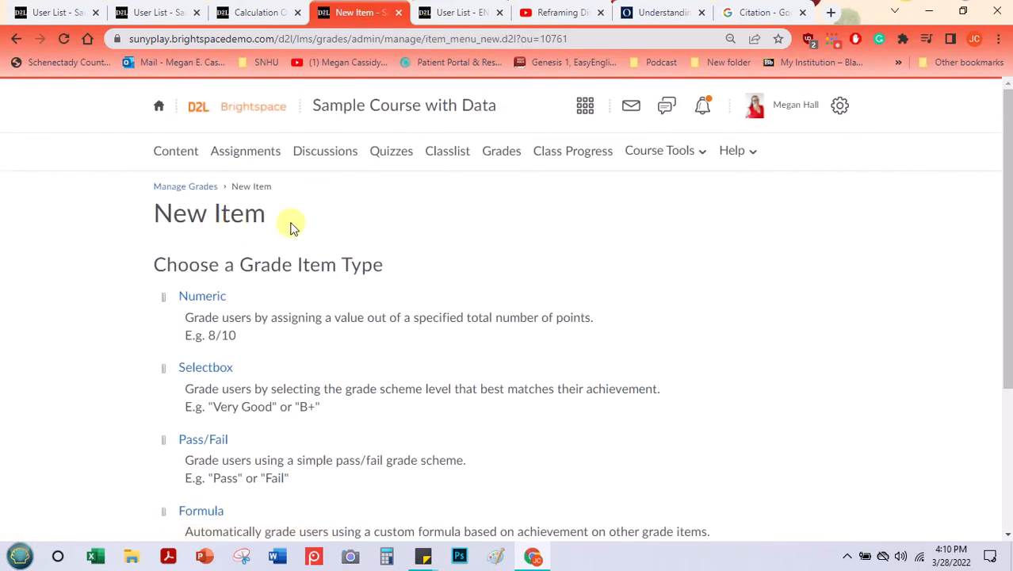
pyautogui.scroll(-1, 291, 228)
pyautogui.scroll(-2, 287, 226)
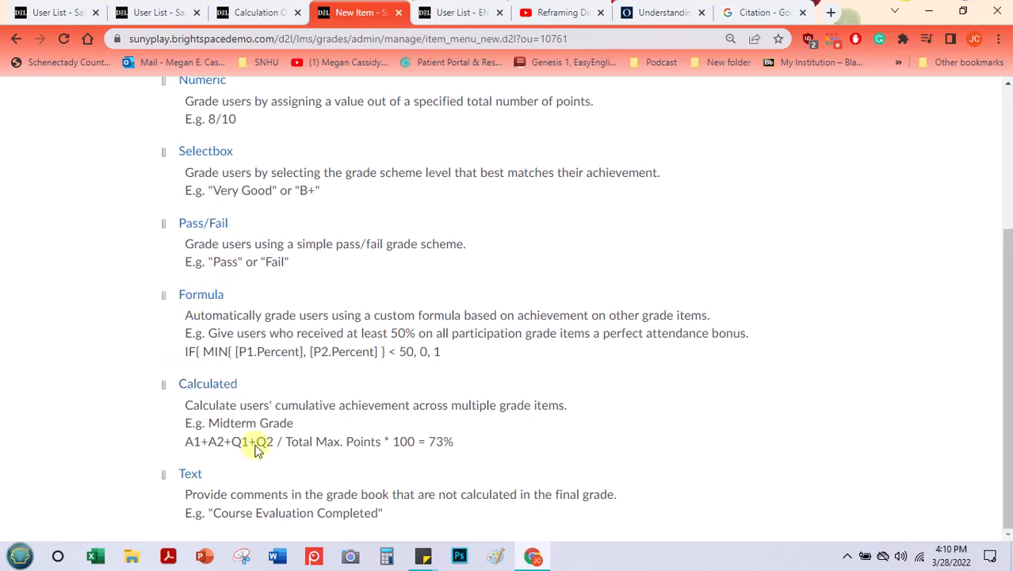
pyautogui.scroll(3, 140, 354)
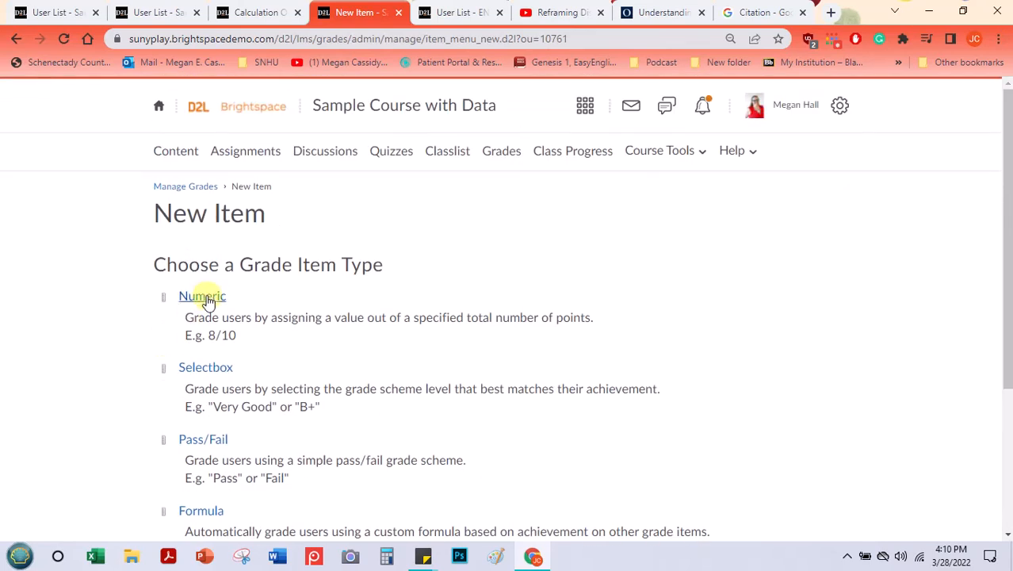
pyautogui.click(205, 298)
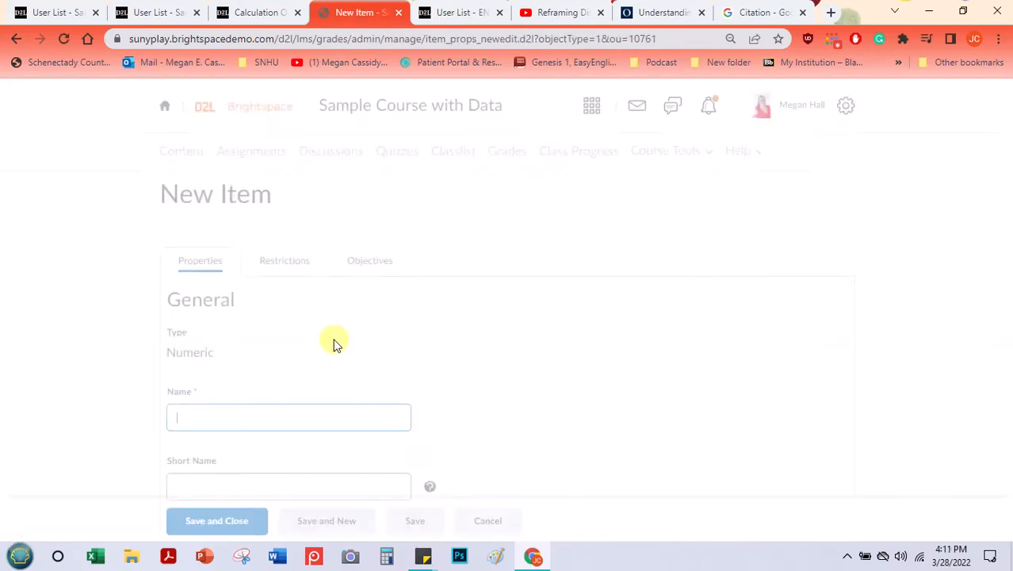
# Step: Enter Quiz 4 as the new item's name and short name and assign it to the Quizzes category
pyautogui.scroll(-2, 262, 286)
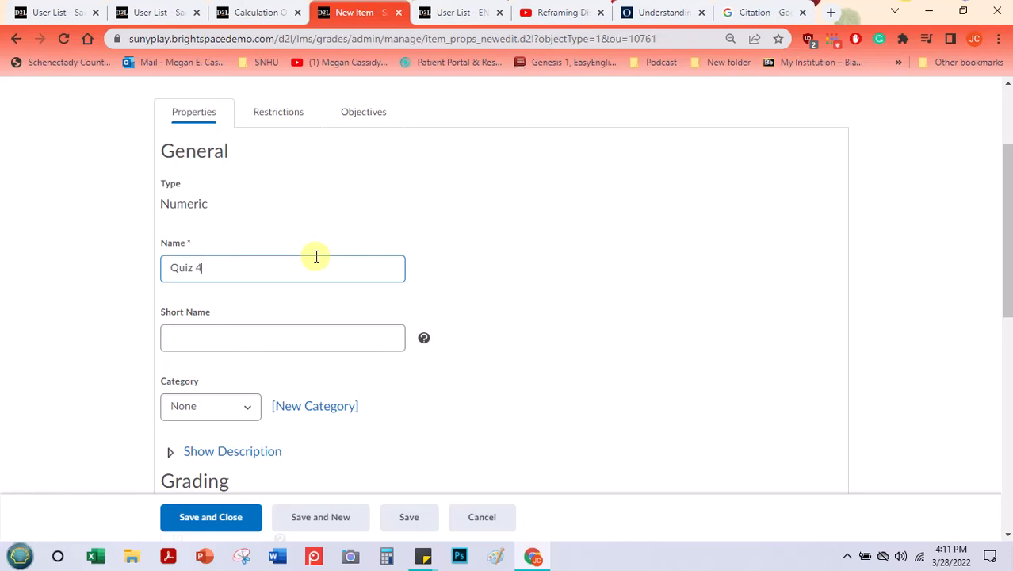
pyautogui.click(225, 337)
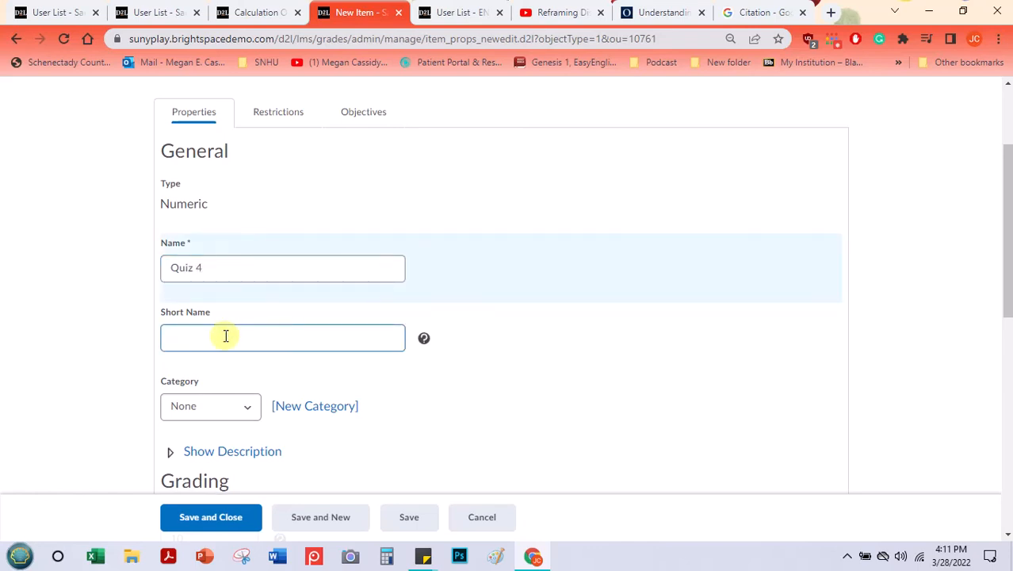
pyautogui.write('Quiz 4')
pyautogui.click(238, 406)
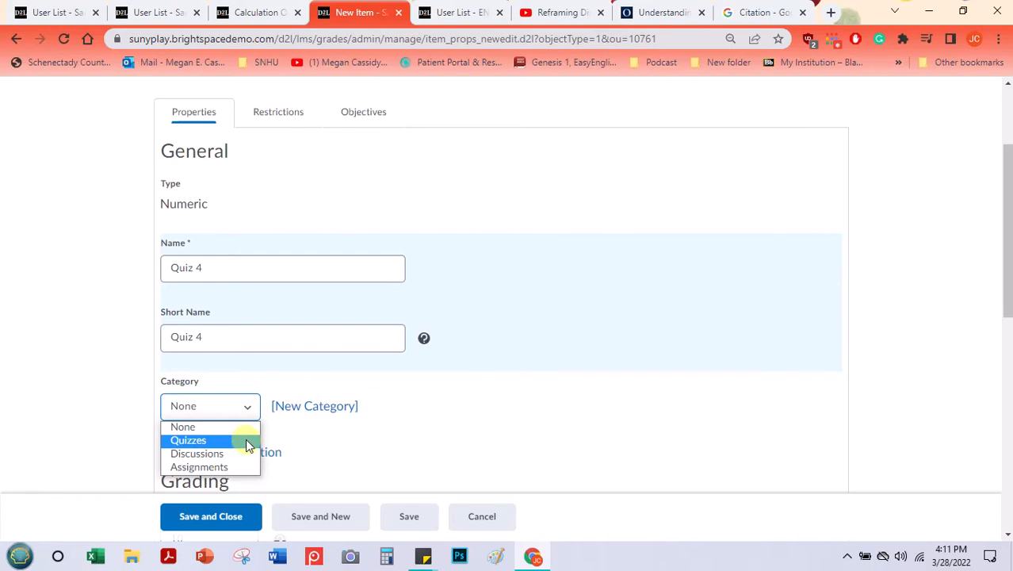
pyautogui.click(246, 441)
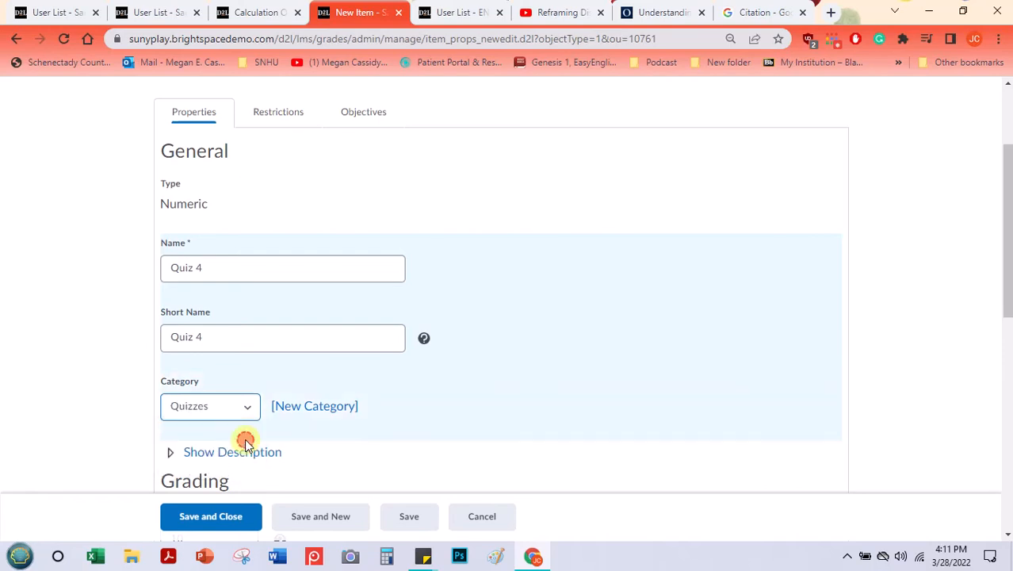
# Step: Expand the description section of the new Quiz 4 grade item
pyautogui.scroll(-3, 396, 283)
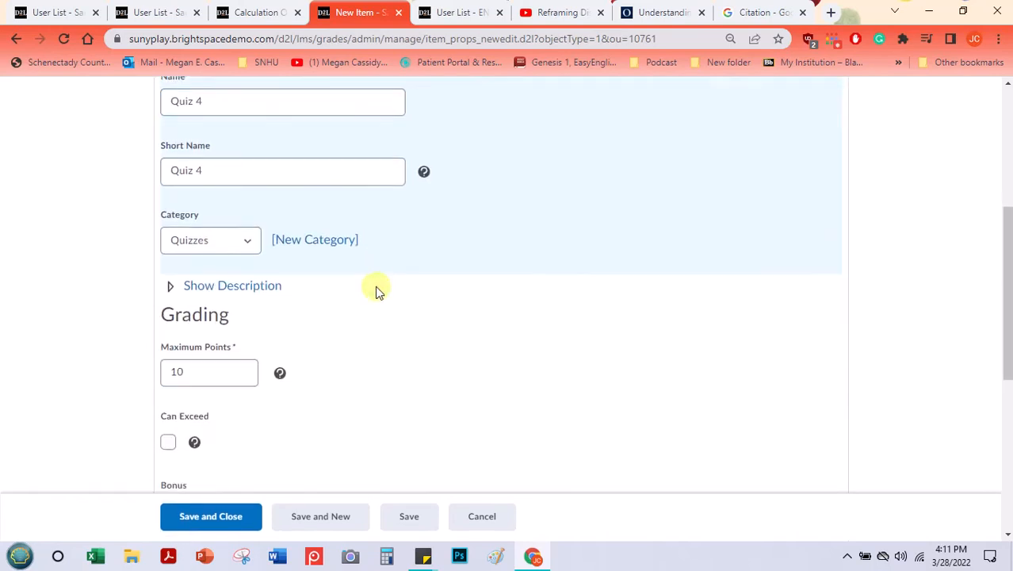
pyautogui.scroll(-2, 378, 292)
pyautogui.click(184, 155)
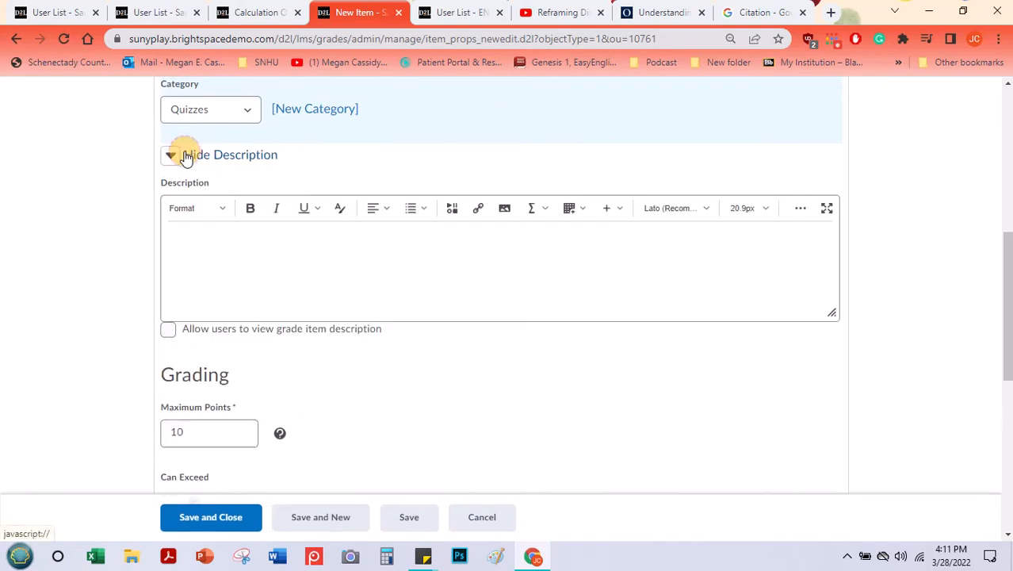
# Step: Enter the description "In-class quiz from 4-22" for the Quiz 4 item and allow users to view it
pyautogui.click(185, 156)
pyautogui.click(185, 155)
pyautogui.click(256, 253)
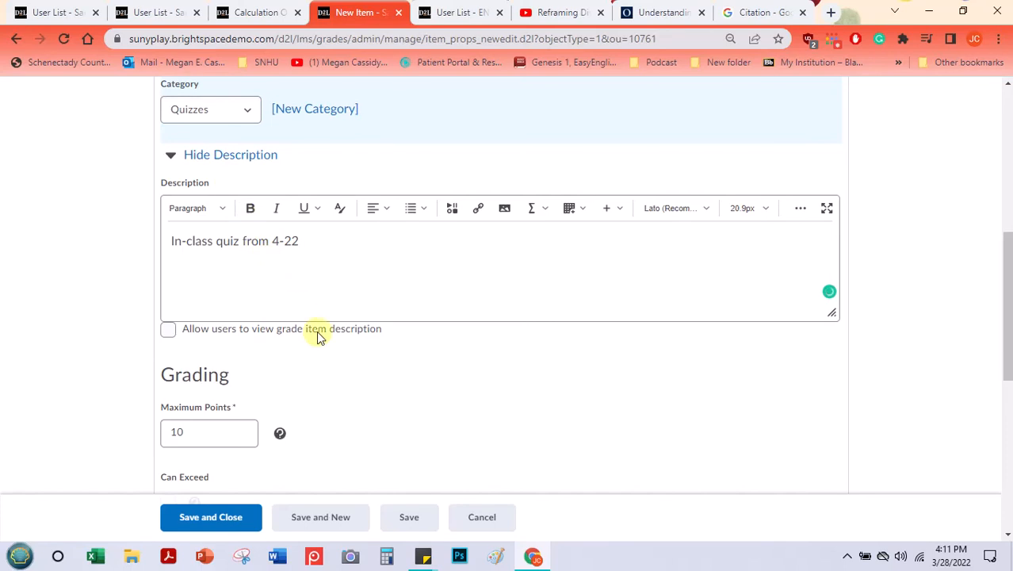
pyautogui.click(268, 332)
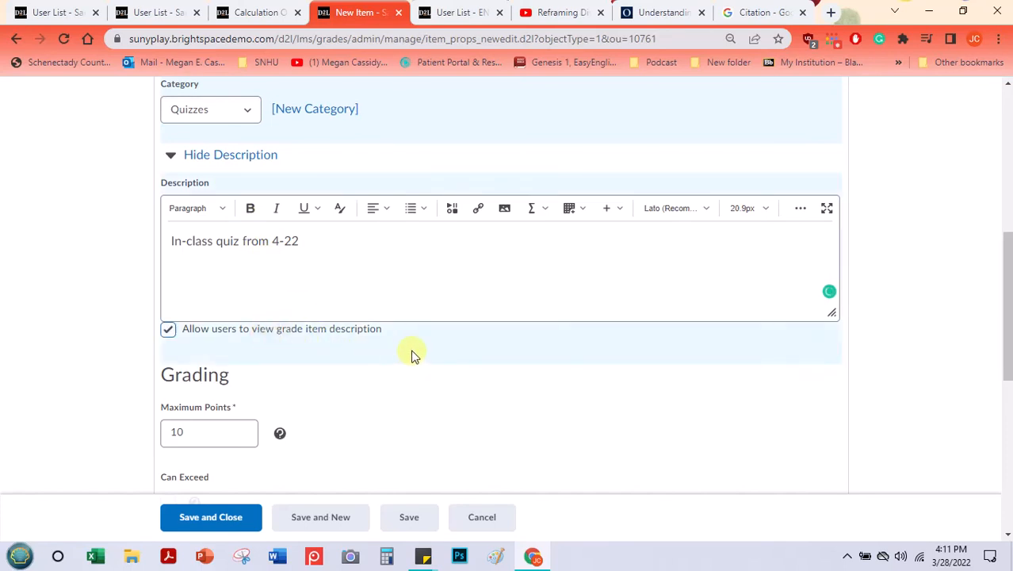
# Step: Review Quiz 4's grading options and grade scheme choices, keep the default percentage scheme, and save and close the item
pyautogui.scroll(-2, 393, 341)
pyautogui.scroll(-1, 217, 236)
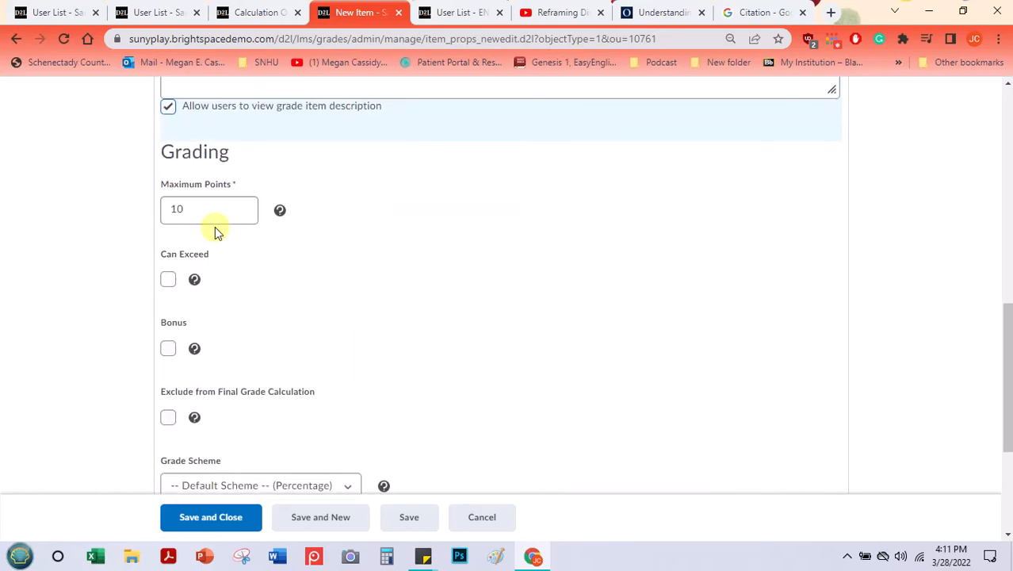
pyautogui.scroll(-2, 210, 222)
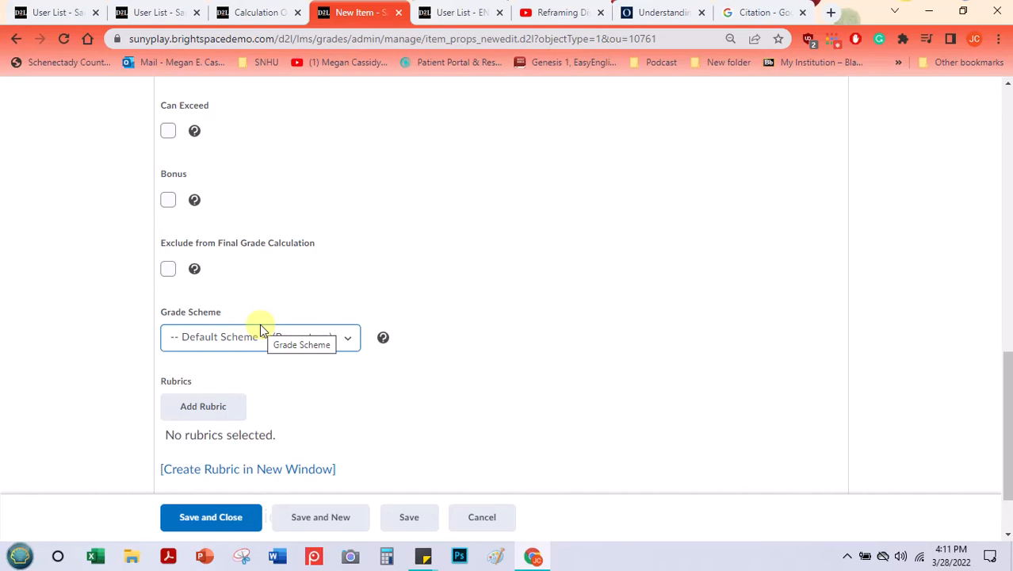
pyautogui.tripleClick(255, 247)
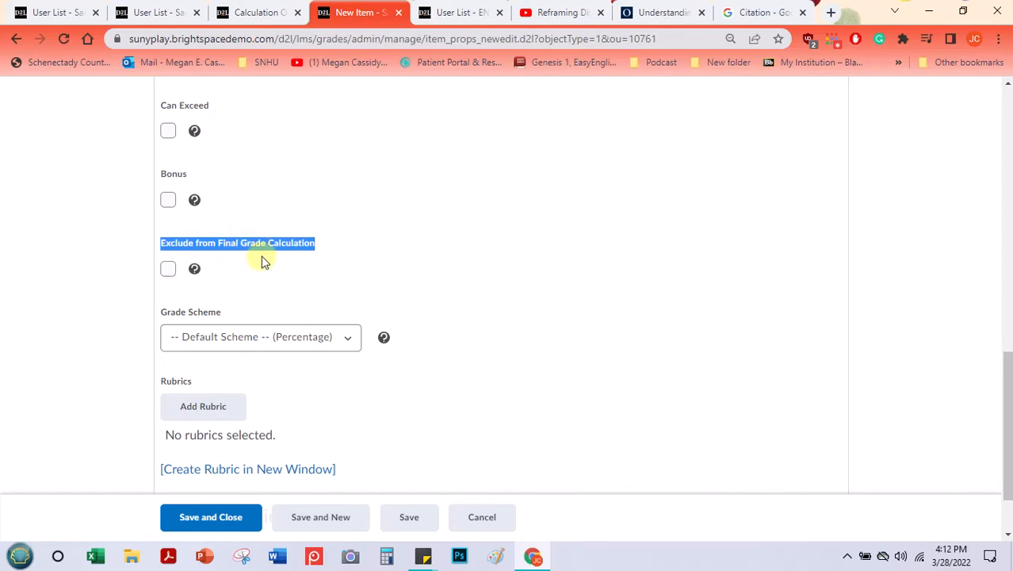
pyautogui.click(261, 257)
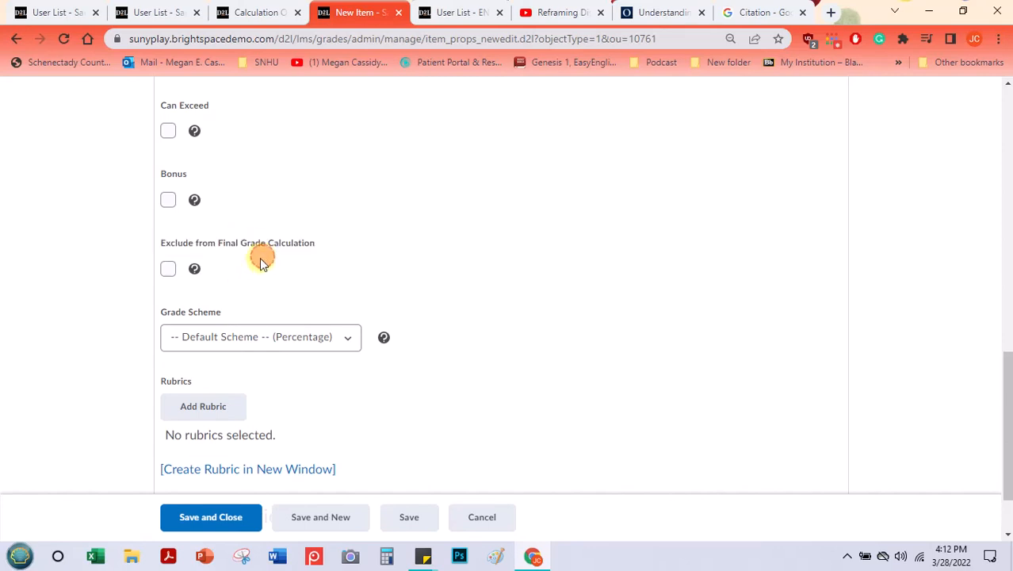
pyautogui.click(278, 341)
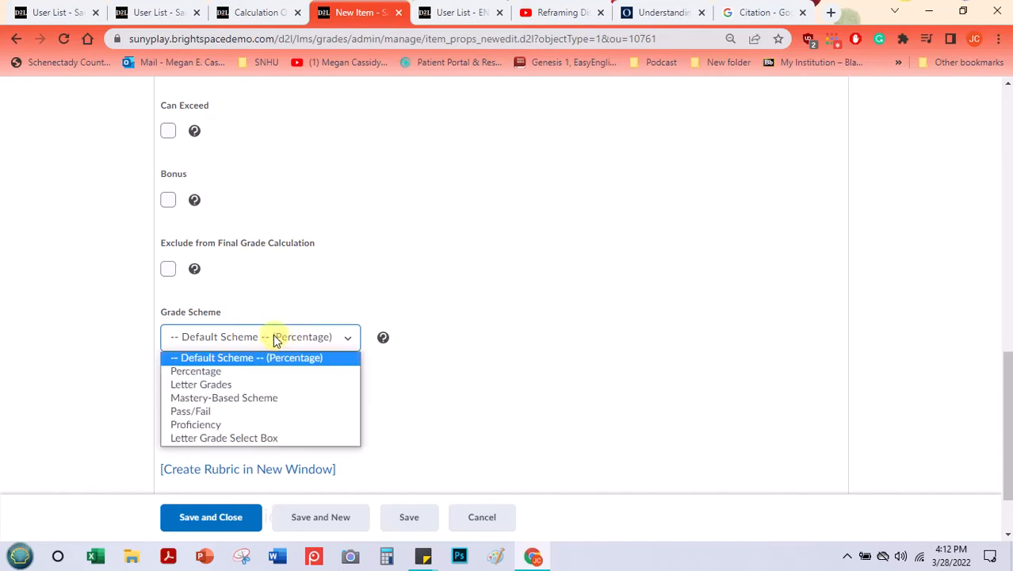
pyautogui.click(273, 334)
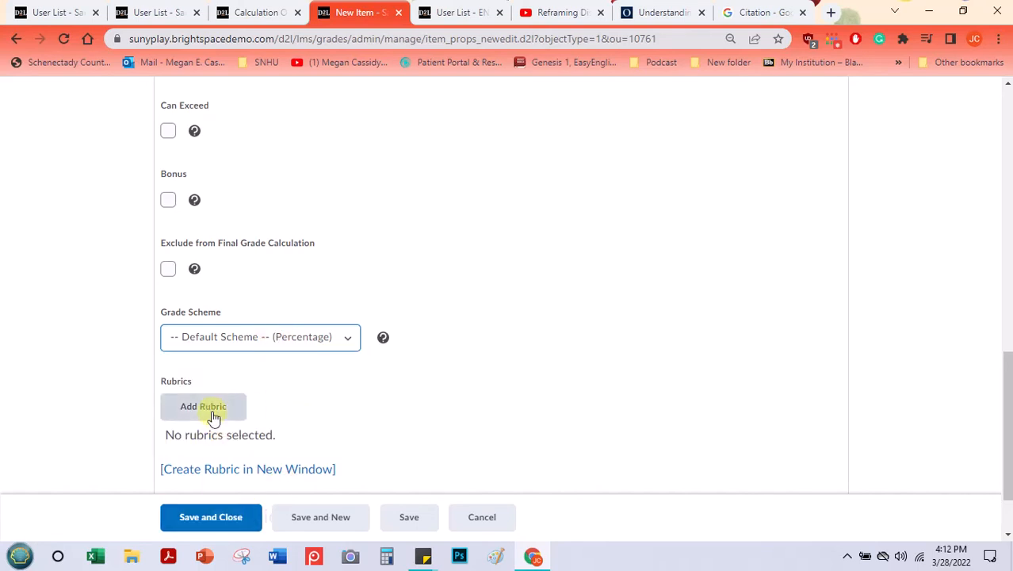
pyautogui.scroll(-1, 291, 388)
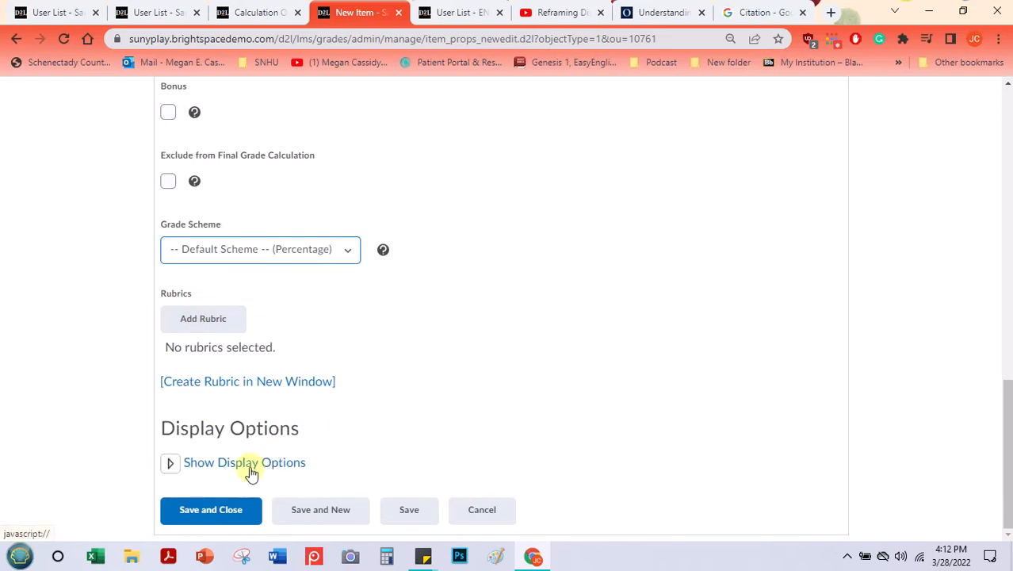
pyautogui.click(222, 514)
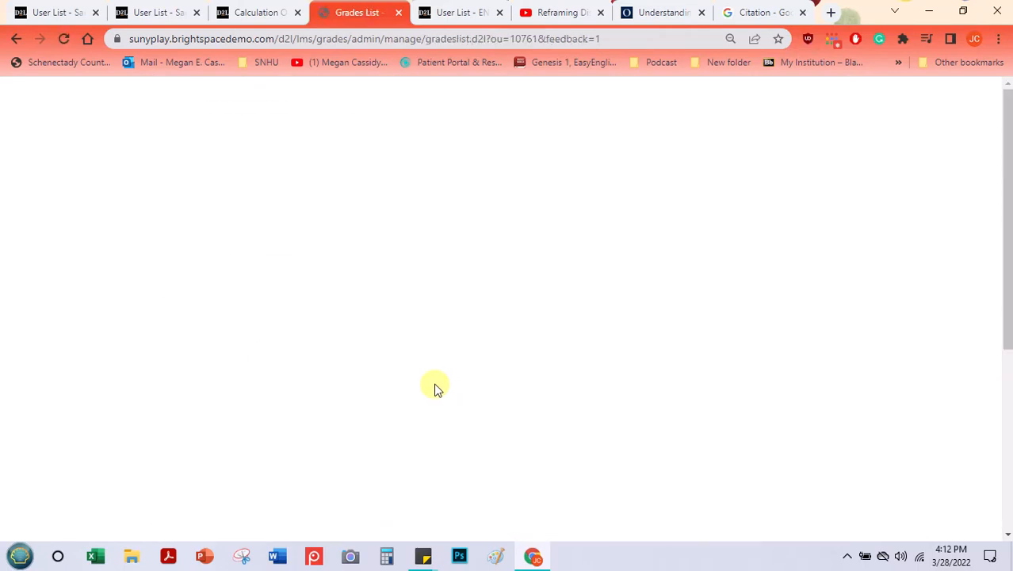
# Step: Enter Quiz 4 grades of 10, 8, 4 and 7 for the four students in listed order, and save and close
pyautogui.scroll(-2, 309, 258)
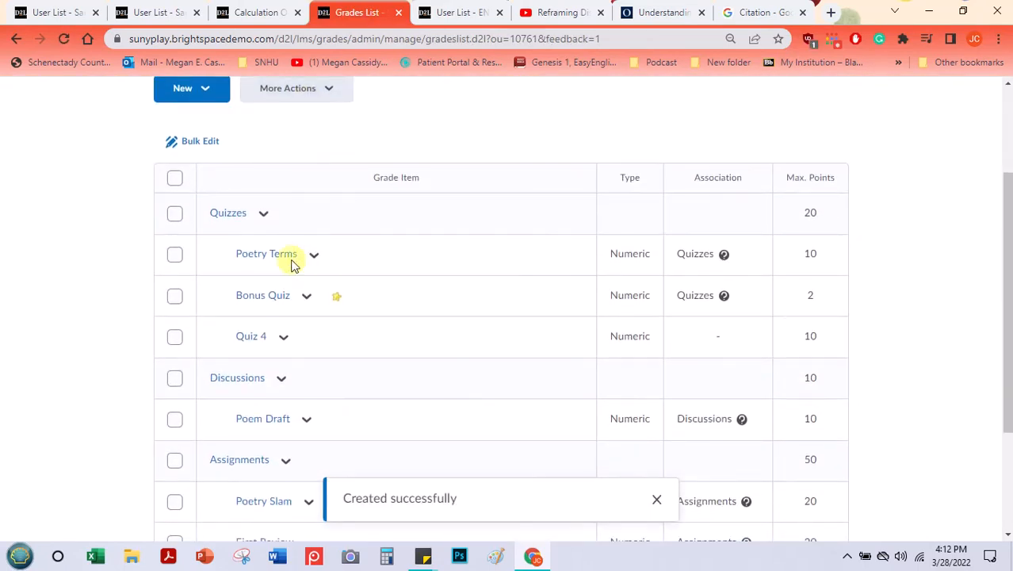
pyautogui.click(283, 338)
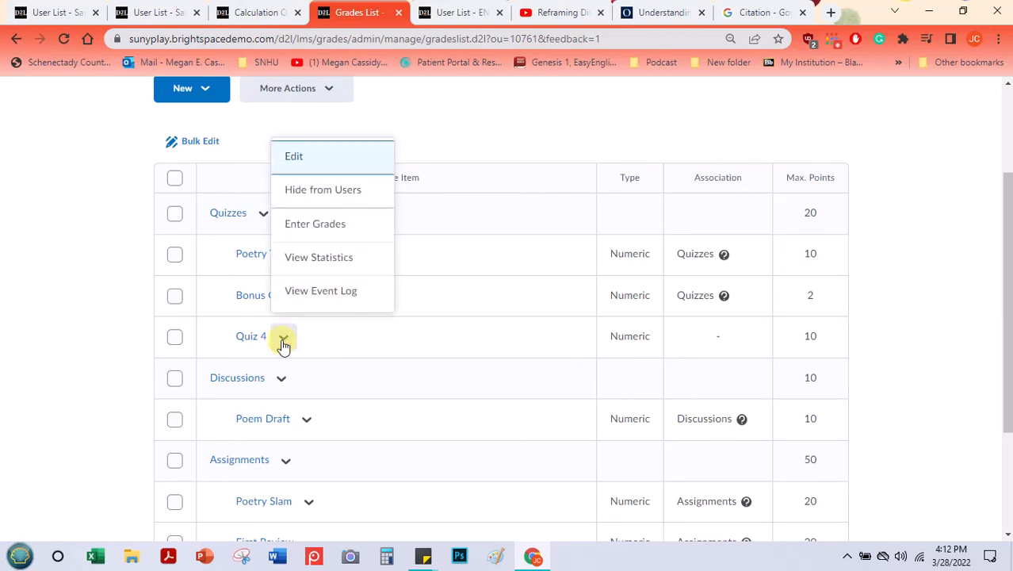
pyautogui.click(300, 223)
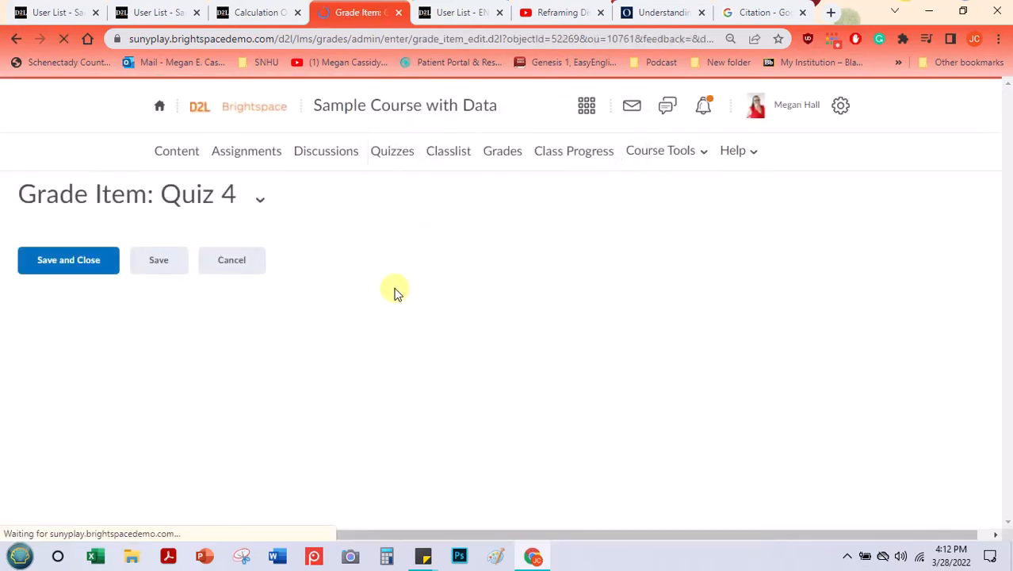
pyautogui.scroll(-3, 395, 286)
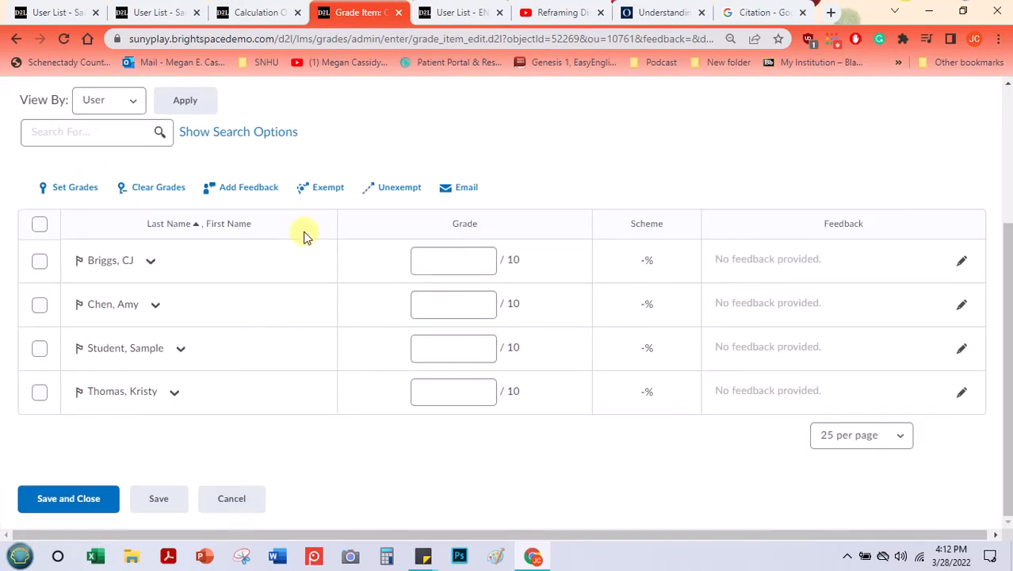
pyautogui.click(466, 272)
pyautogui.write('10')
pyautogui.click(451, 306)
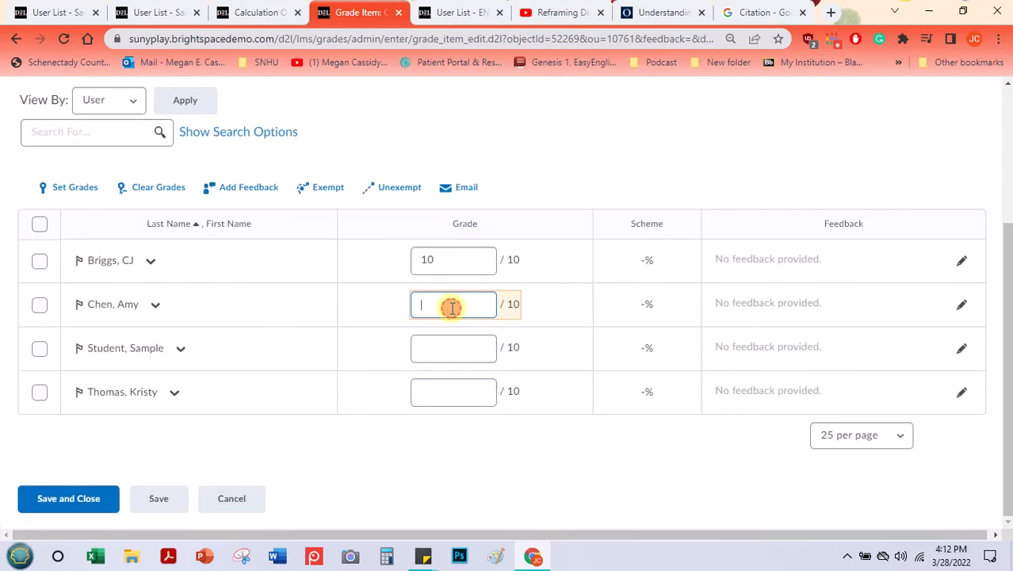
pyautogui.write('8')
pyautogui.click(439, 345)
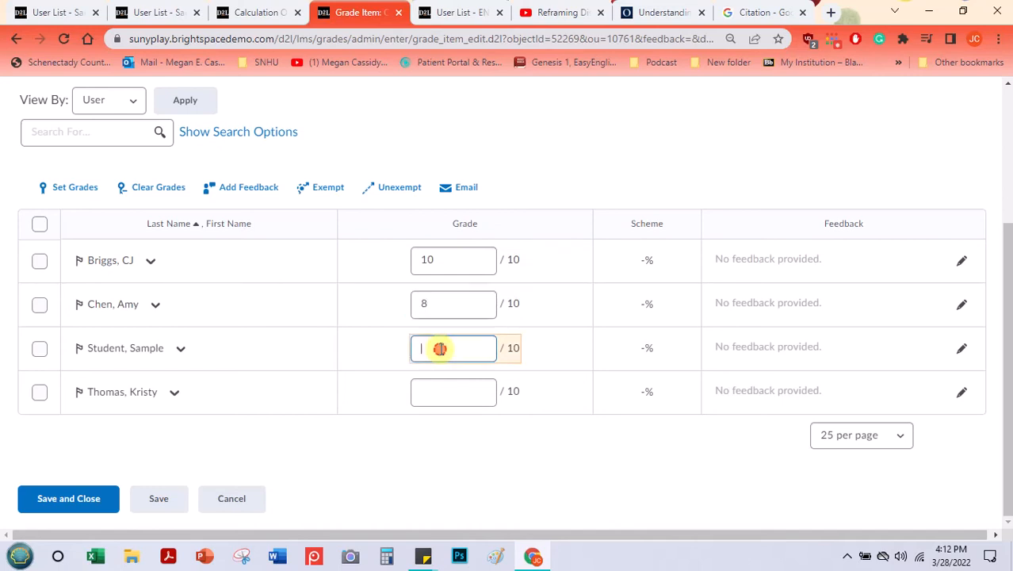
pyautogui.click(436, 388)
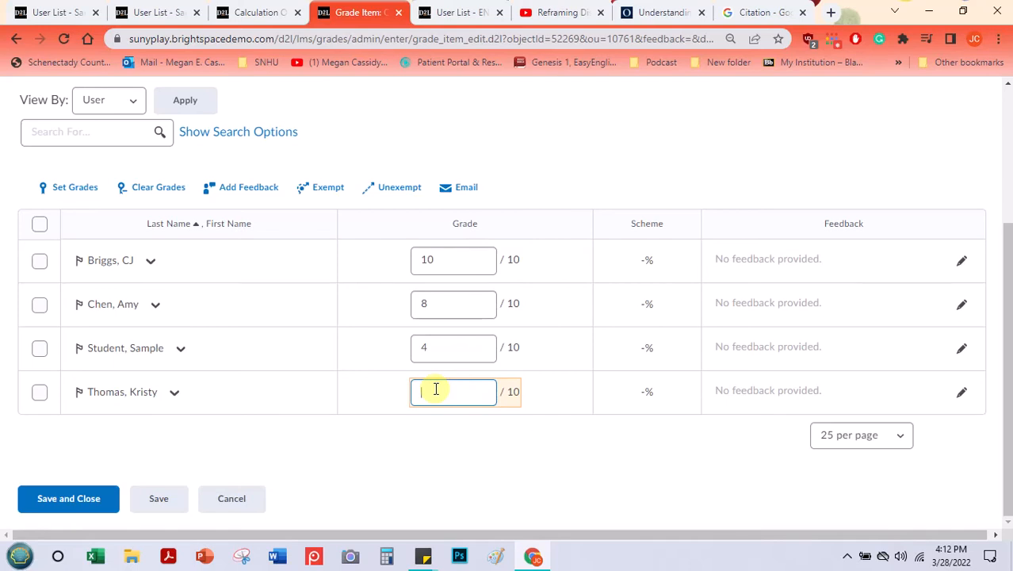
pyautogui.click(83, 498)
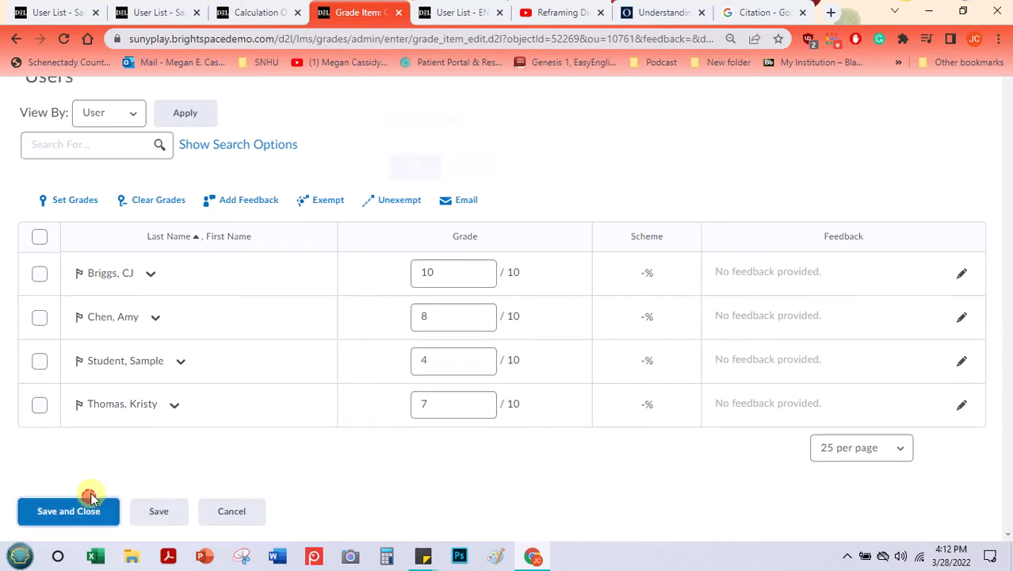
pyautogui.click(434, 237)
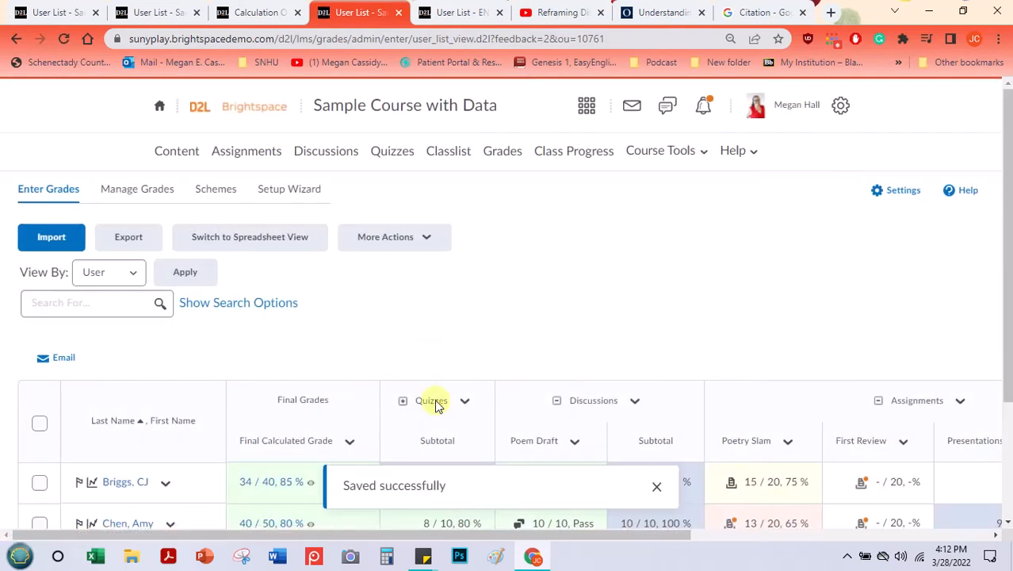
# Step: Enter a grade of 0 on Poetry Slam for the third listed student, and save and close the grades
pyautogui.moveTo(574, 539); pyautogui.dragTo(709, 534)
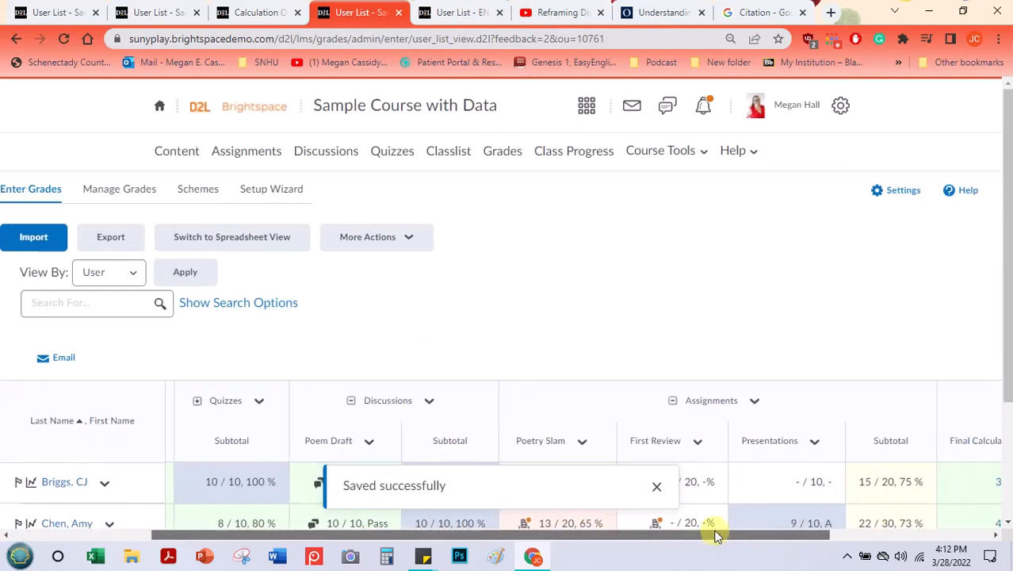
pyautogui.scroll(-2, 690, 262)
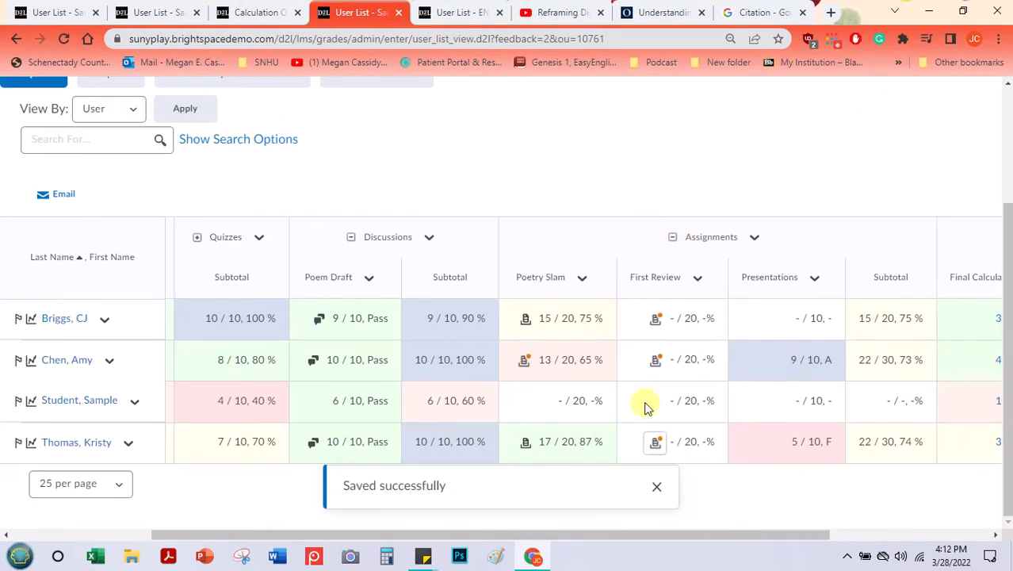
pyautogui.click(582, 279)
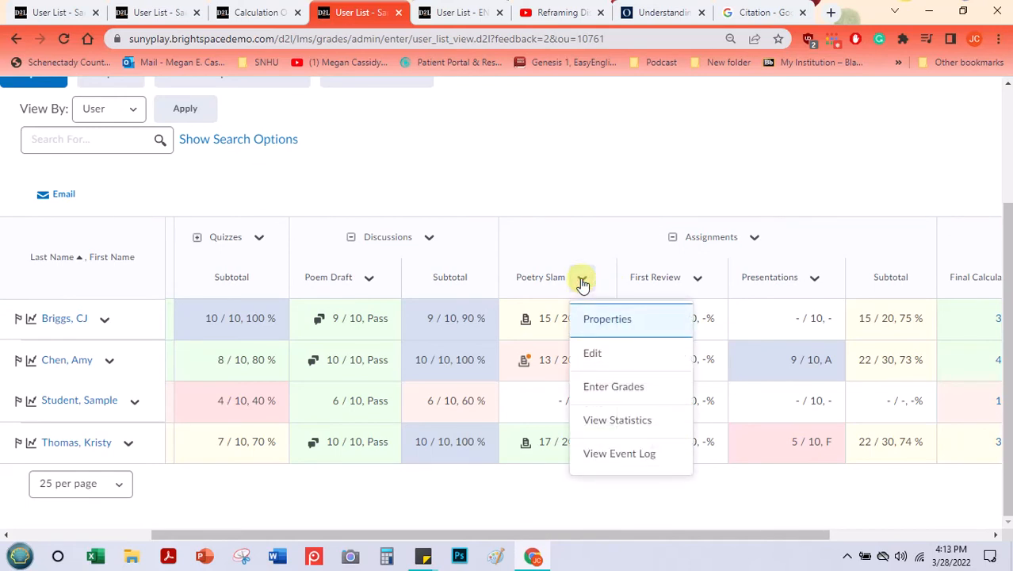
pyautogui.click(631, 391)
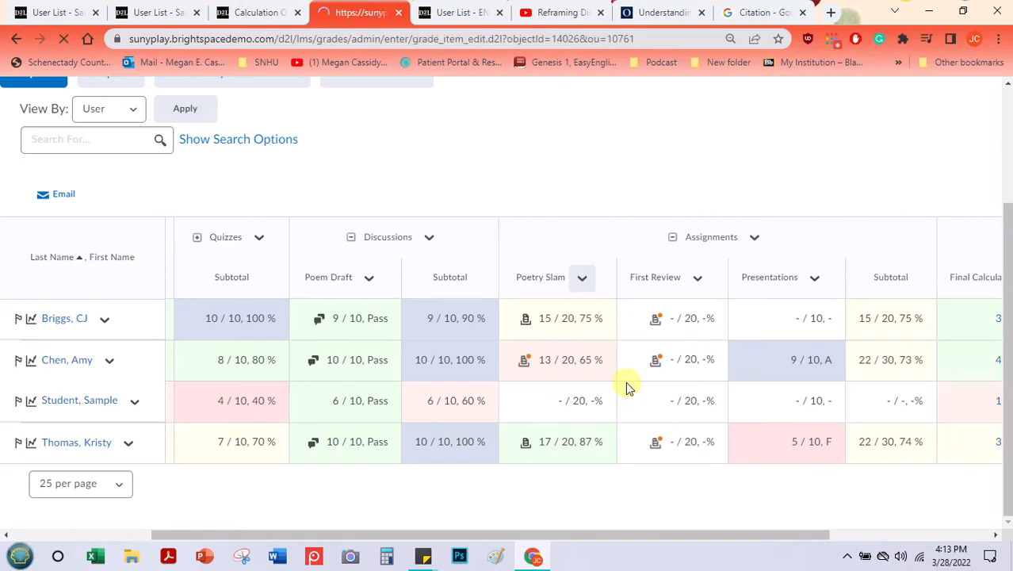
pyautogui.scroll(-3, 602, 364)
pyautogui.click(407, 347)
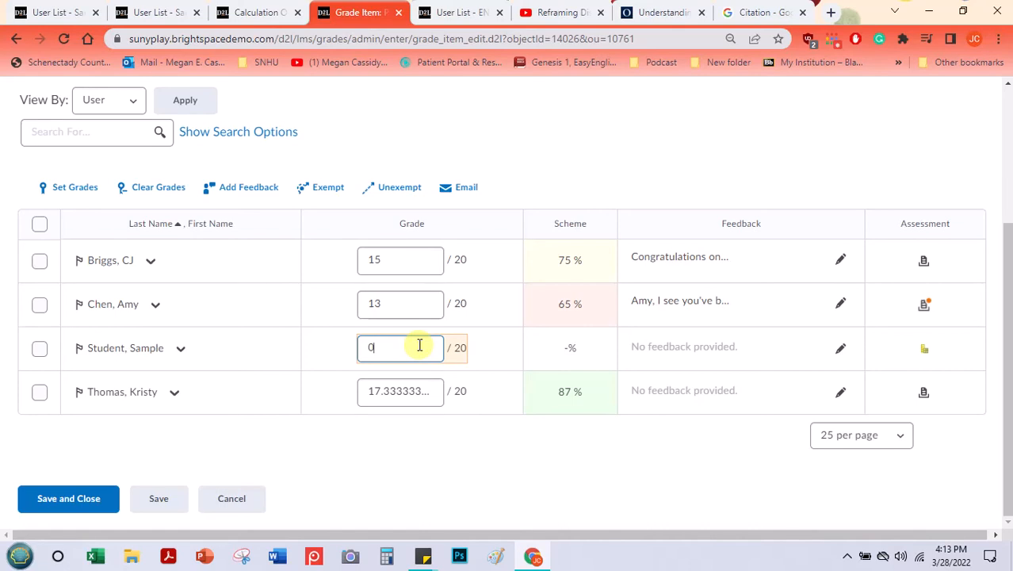
pyautogui.click(89, 500)
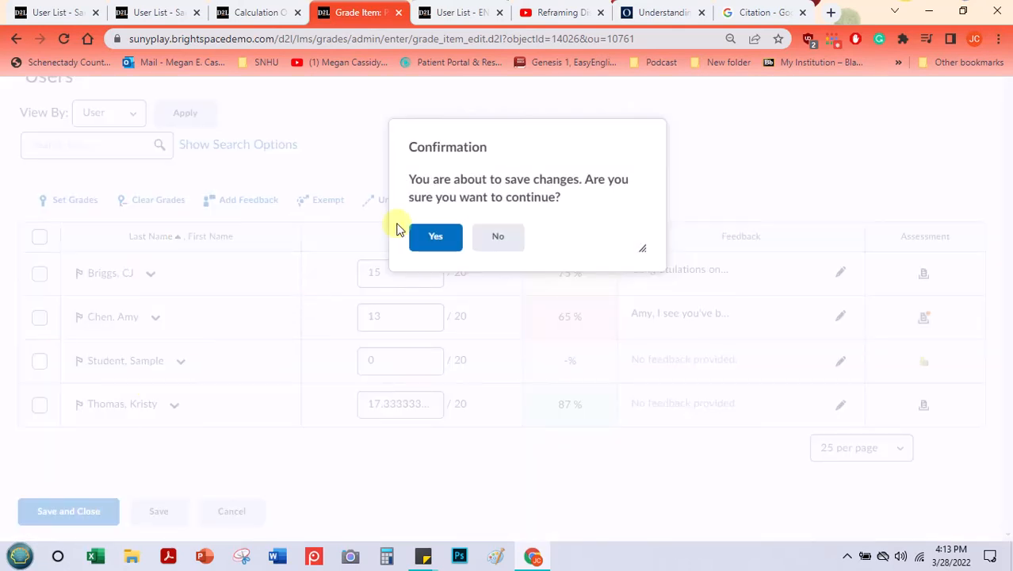
pyautogui.click(421, 238)
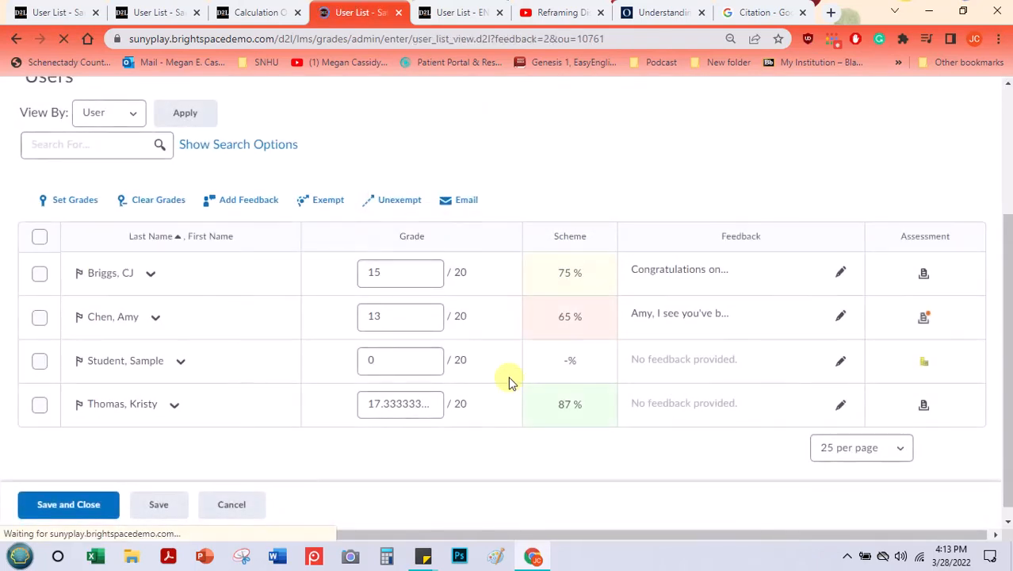
# Step: Enter a grade of 0 on First Review for the second listed student, and save and close the grades
pyautogui.scroll(-2, 714, 301)
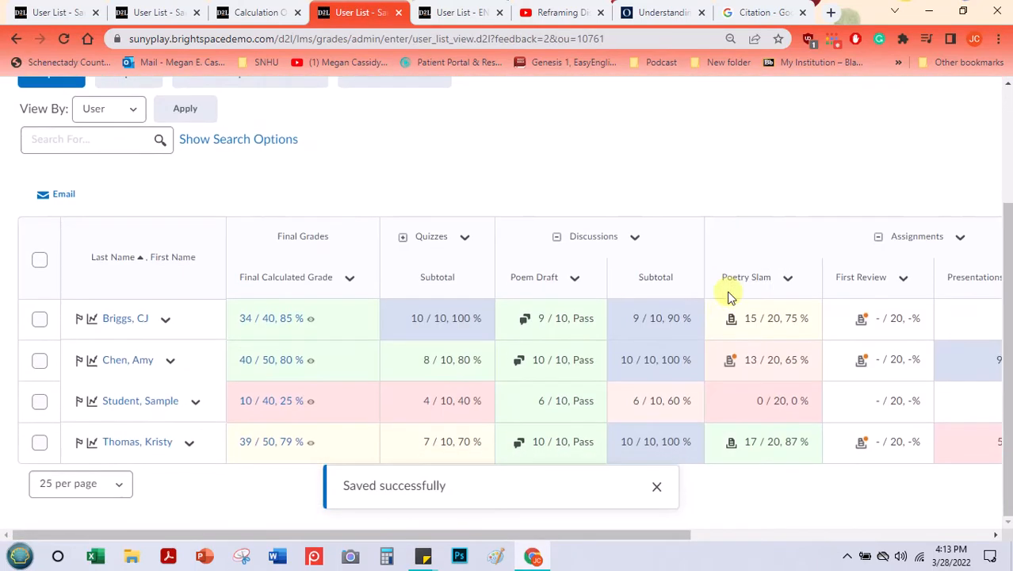
pyautogui.moveTo(676, 539); pyautogui.dragTo(766, 536)
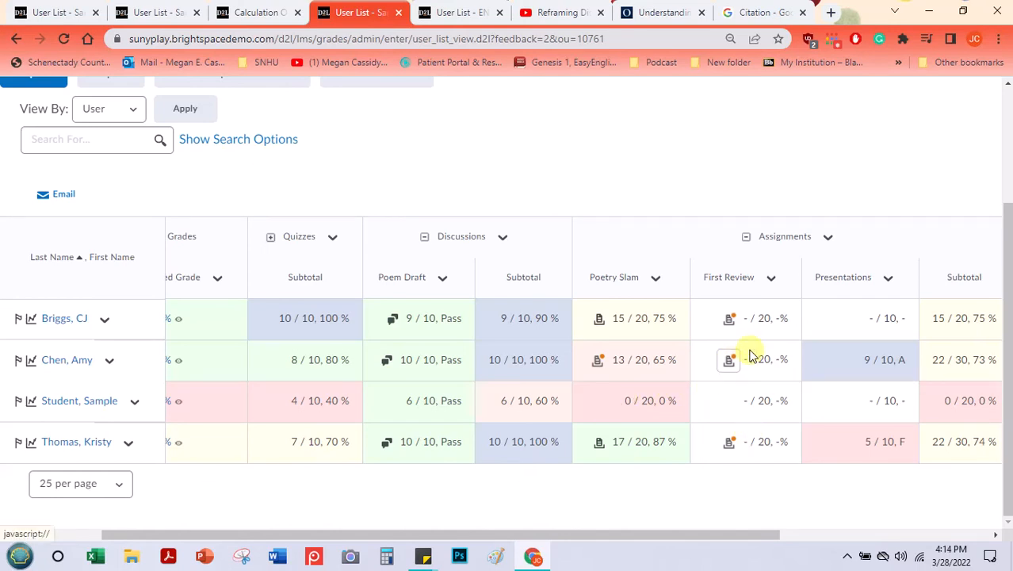
pyautogui.click(771, 278)
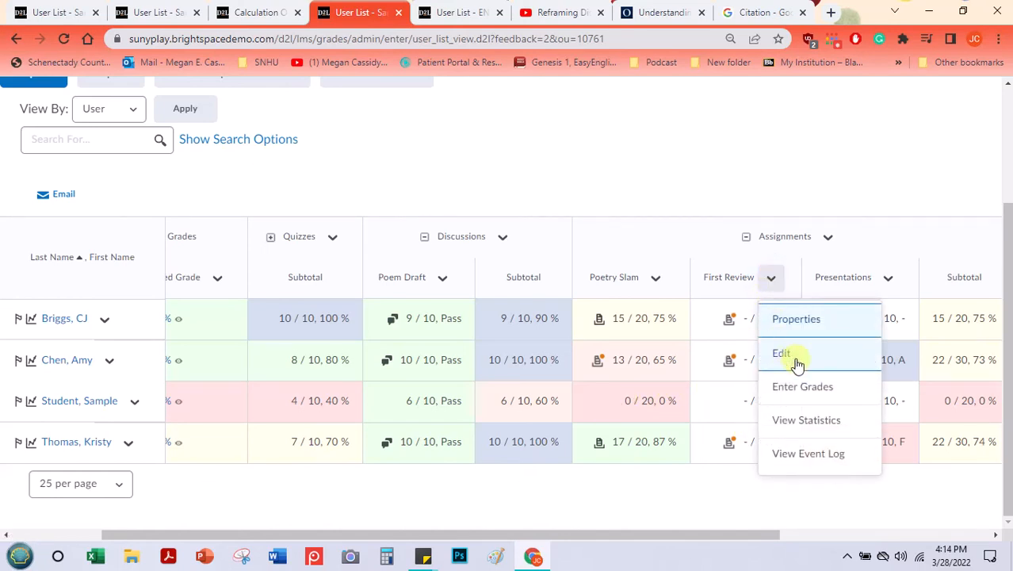
pyautogui.click(809, 389)
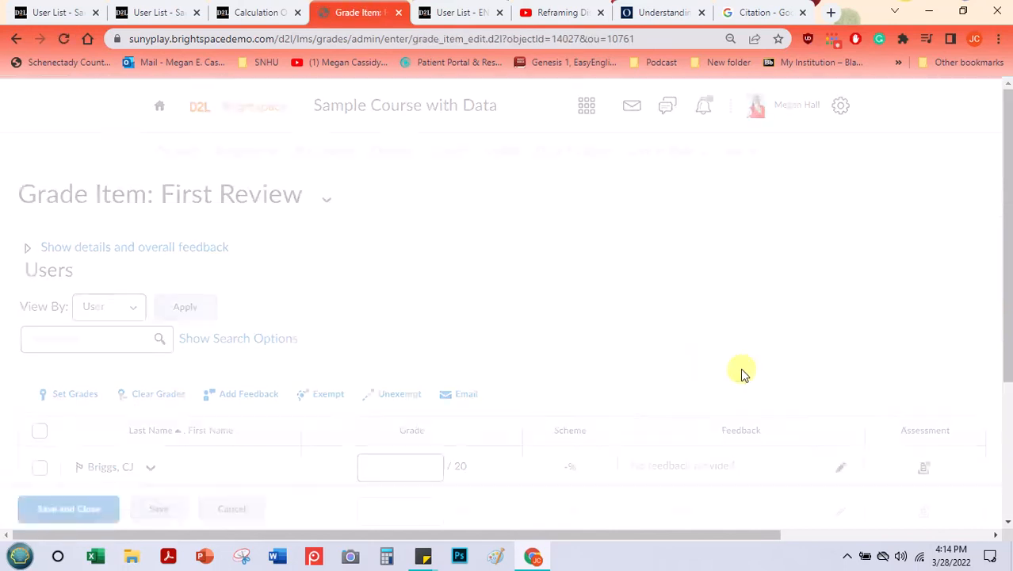
pyautogui.scroll(-3, 742, 369)
pyautogui.click(401, 310)
pyautogui.click(405, 304)
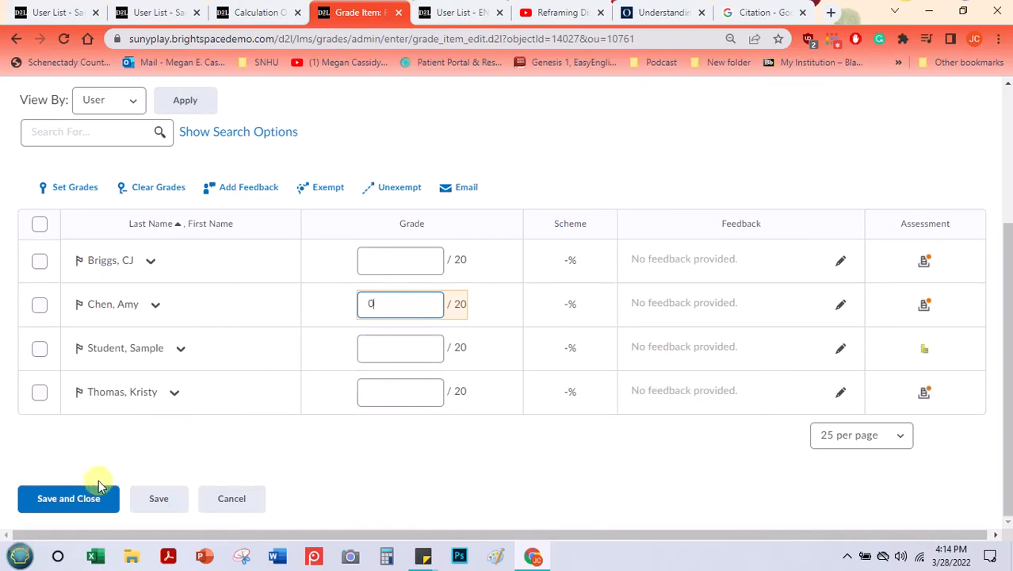
pyautogui.click(69, 500)
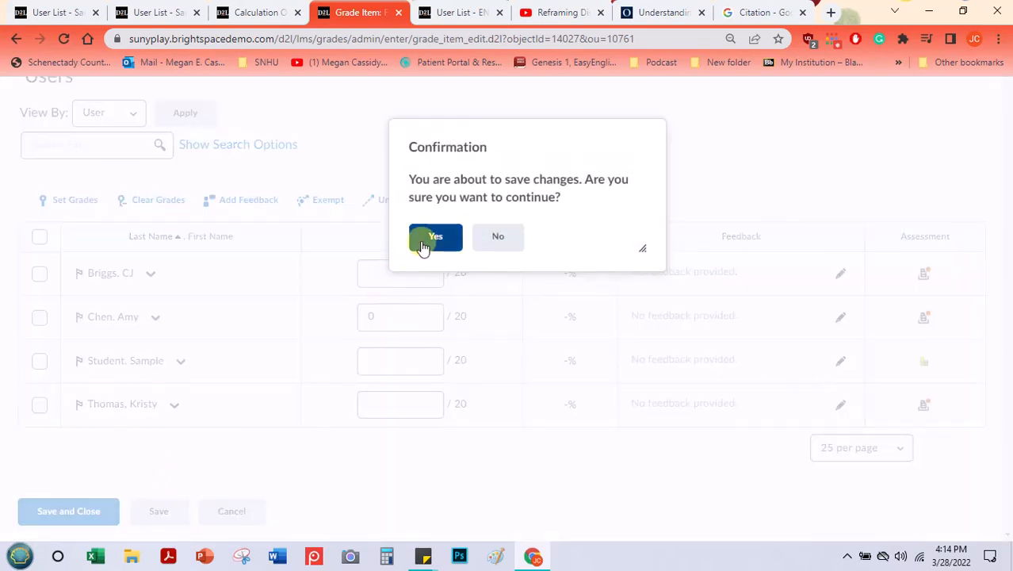
pyautogui.click(421, 241)
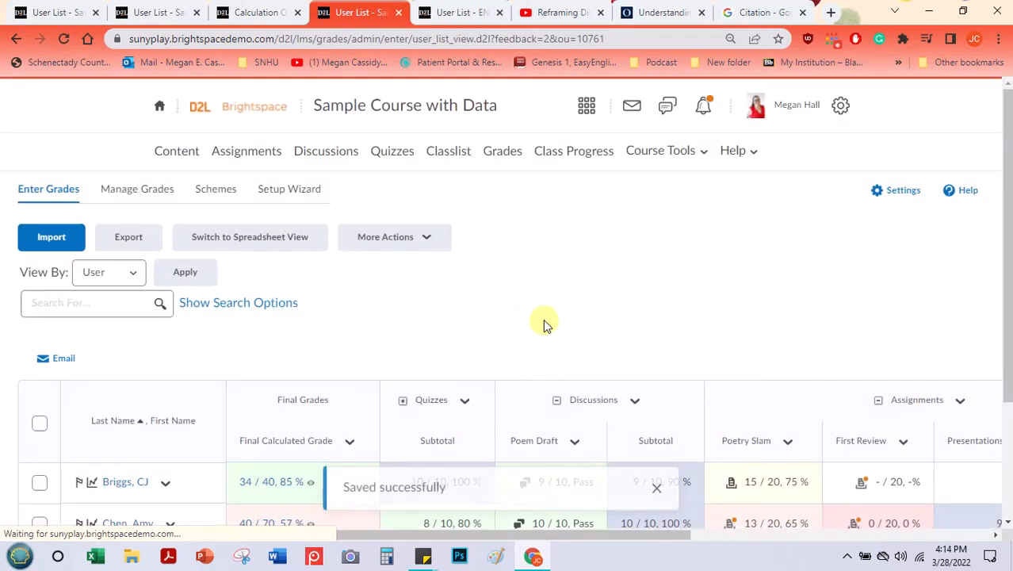
# Step: Open the second listed student's First Review submission from the grades list
pyautogui.scroll(-2, 601, 305)
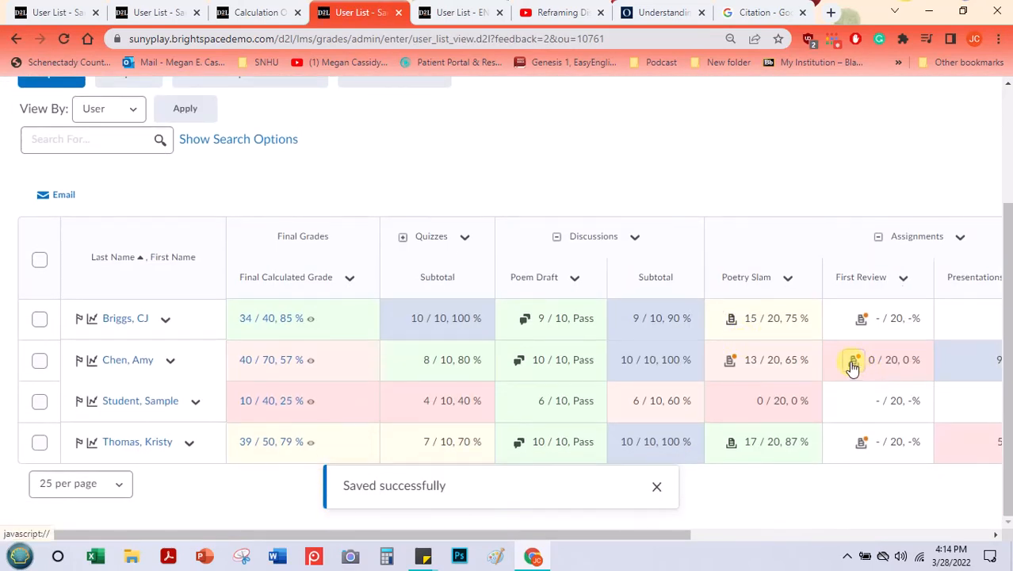
pyautogui.click(853, 363)
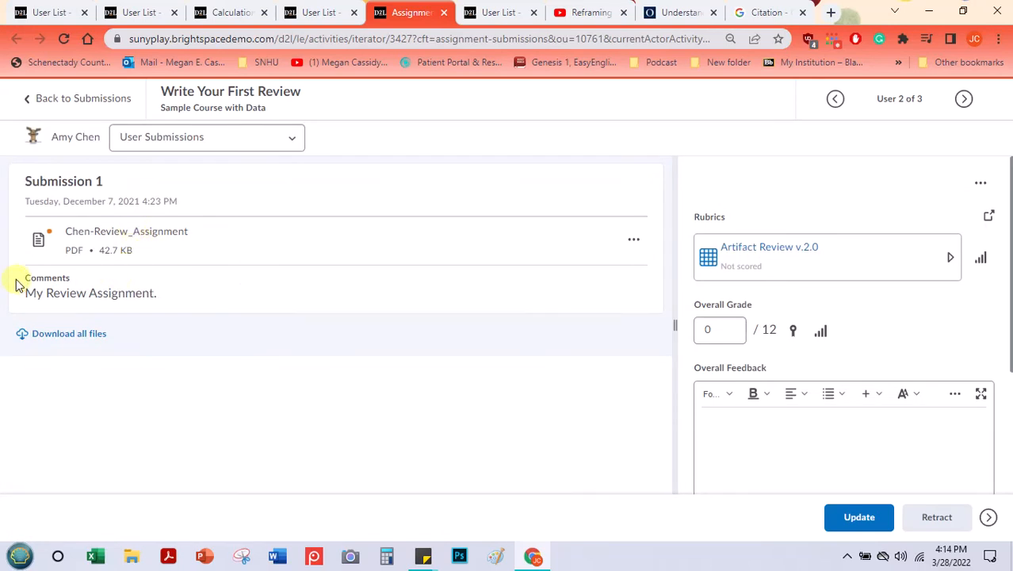
# Step: Open the submitted review PDF and score its Artifact Review v.2.0 rubric as Technical Proficient, Organization Satisfactory and Format Proficient
pyautogui.click(110, 233)
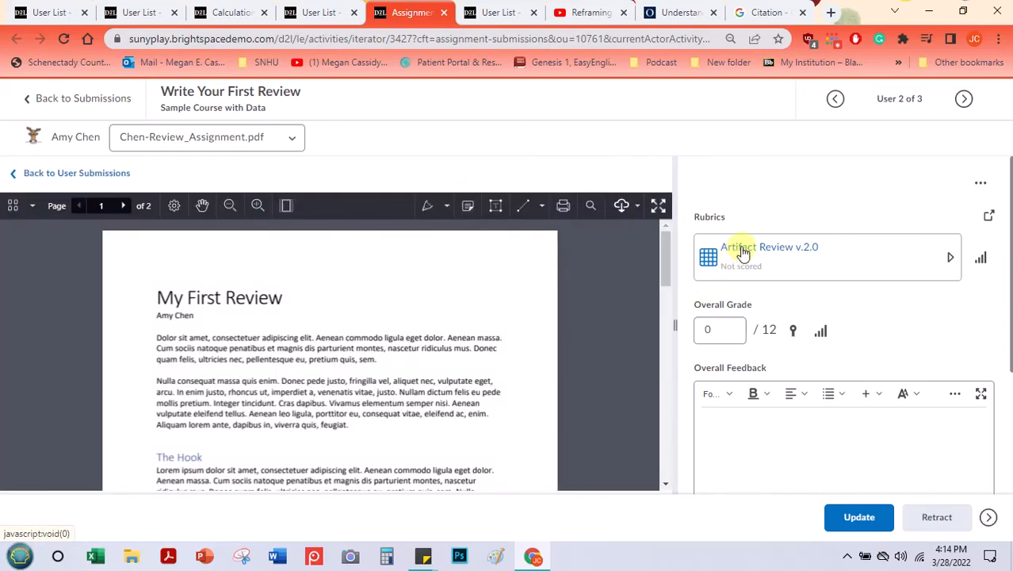
pyautogui.click(737, 247)
pyautogui.scroll(-2, 747, 302)
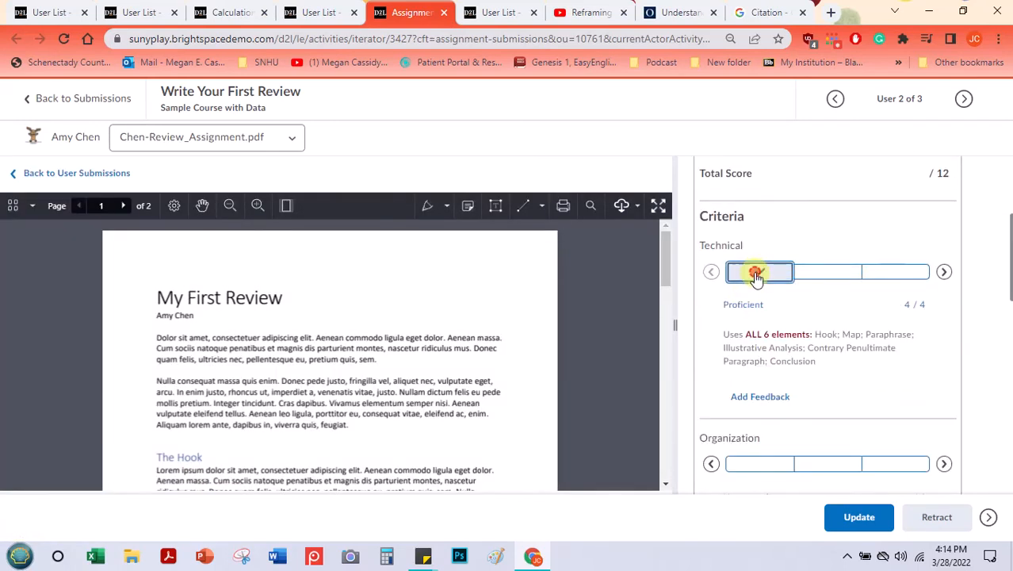
pyautogui.click(757, 274)
pyautogui.scroll(-3, 838, 367)
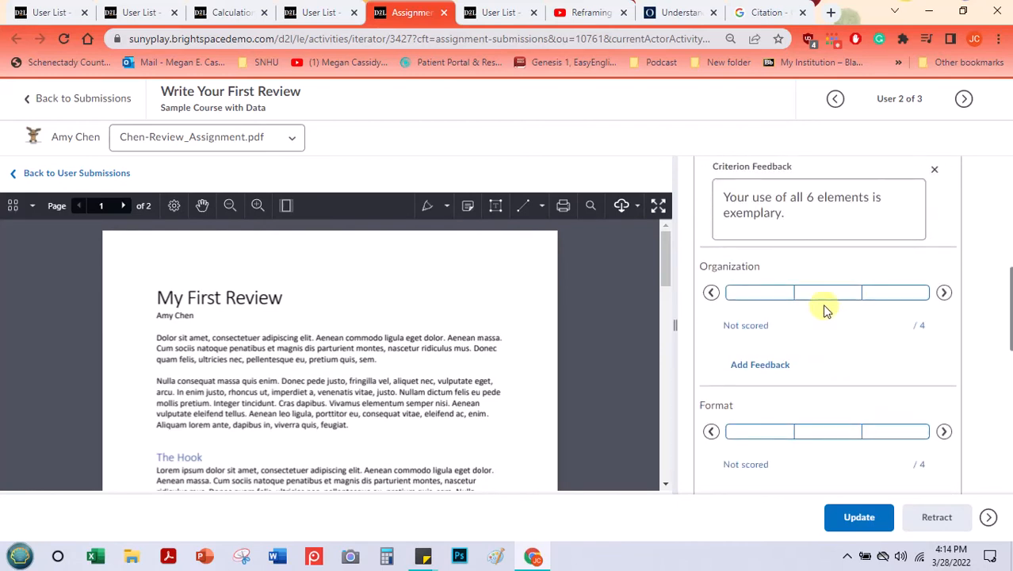
pyautogui.click(825, 291)
pyautogui.scroll(-2, 801, 376)
pyautogui.click(765, 402)
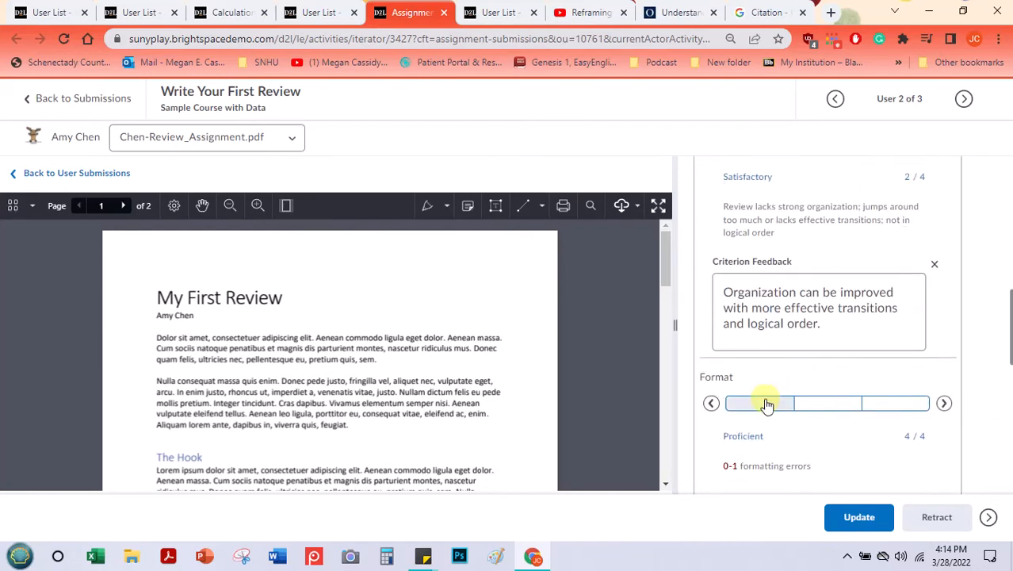
pyautogui.scroll(-3, 817, 303)
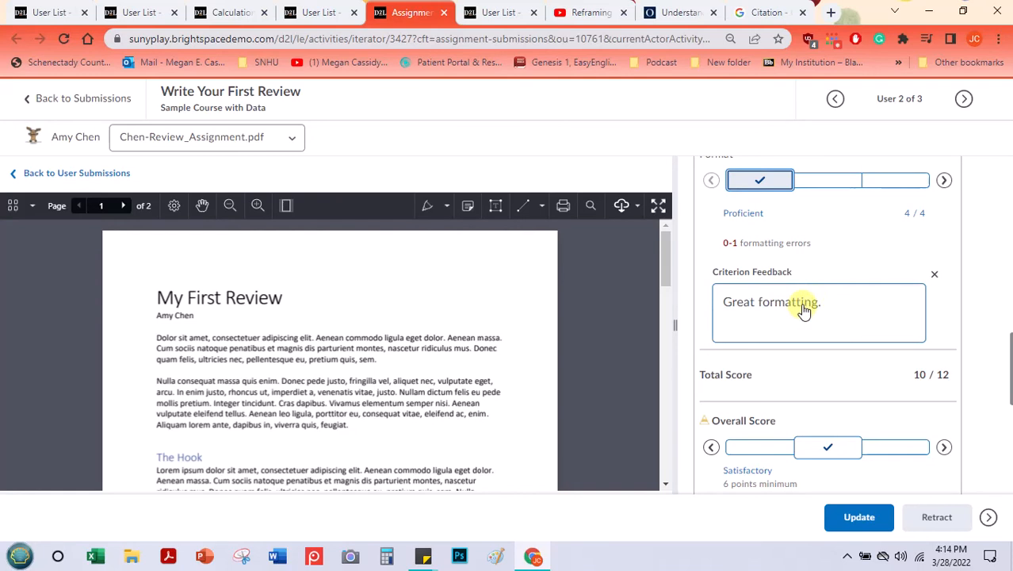
# Step: Enter "Great job!" as the overall feedback and update the evaluation
pyautogui.scroll(-3, 797, 262)
pyautogui.scroll(-3, 776, 221)
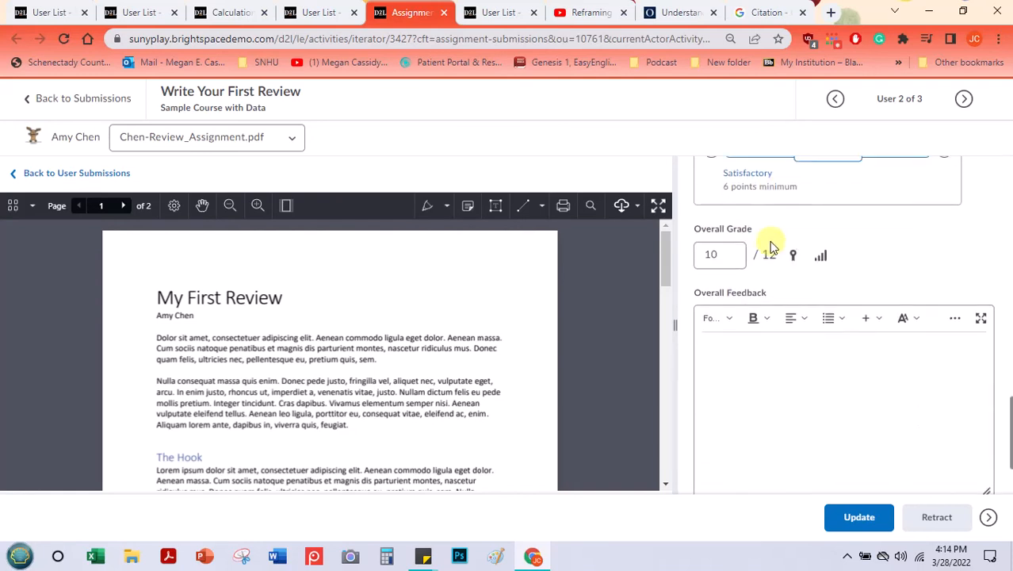
pyautogui.click(759, 356)
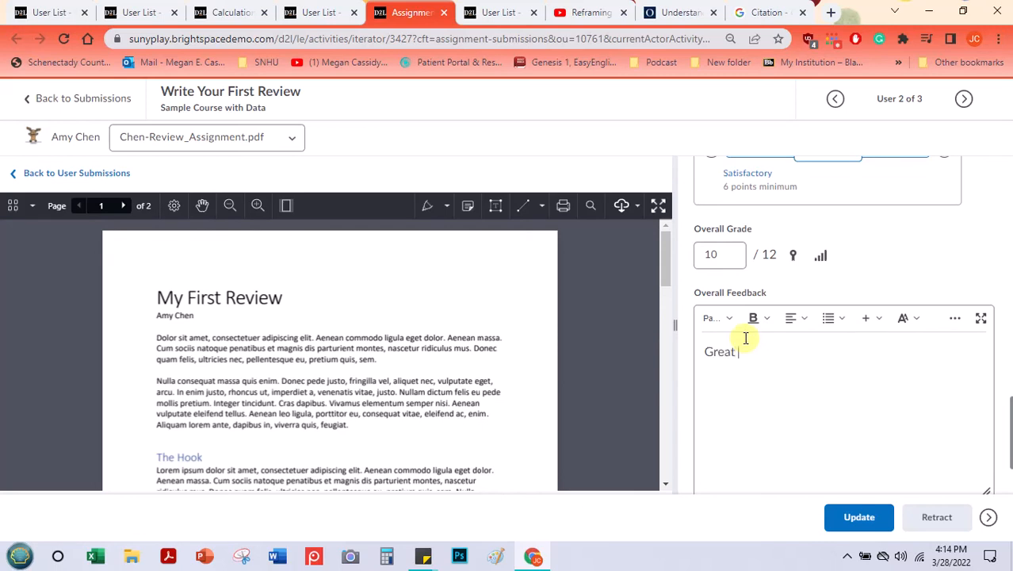
pyautogui.write('Great job!')
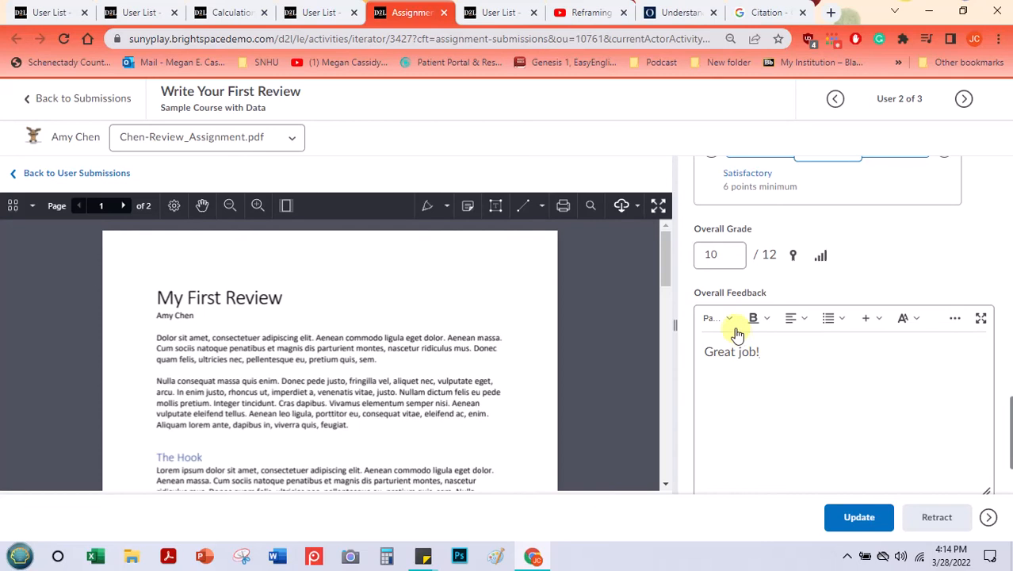
pyautogui.click(853, 519)
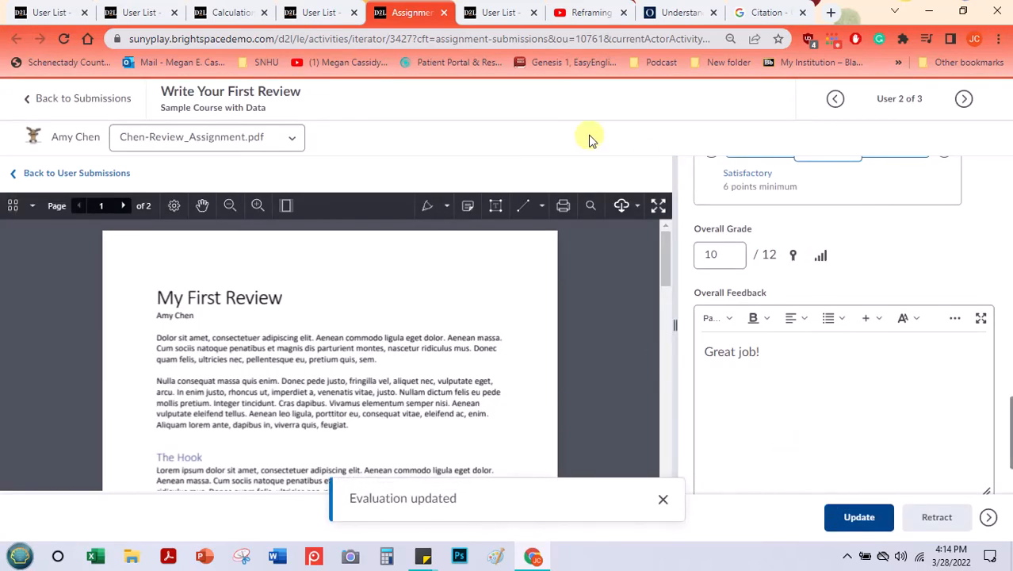
# Step: Page to the previous student's Write Your First Review submission and forward again
pyautogui.click(835, 100)
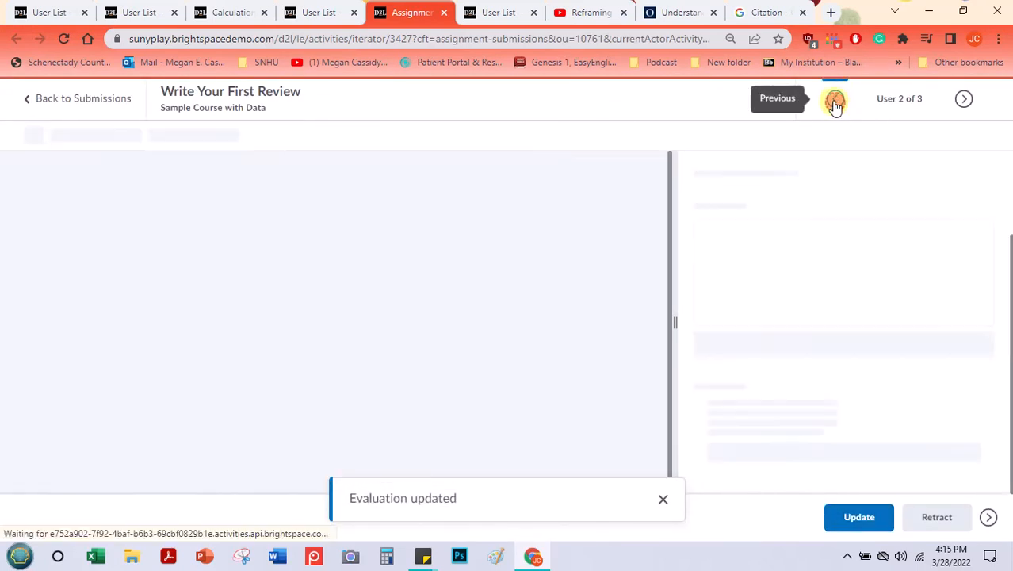
pyautogui.click(964, 101)
pyautogui.click(965, 100)
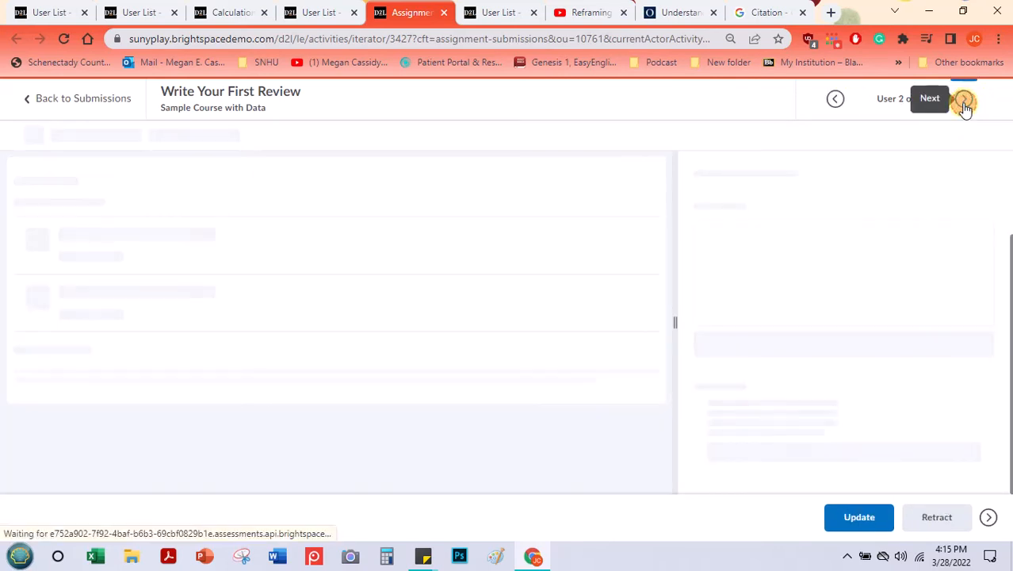
# Step: Return to the course grades list and check the second listed student's First Review grade among the assignment columns
pyautogui.click(43, 99)
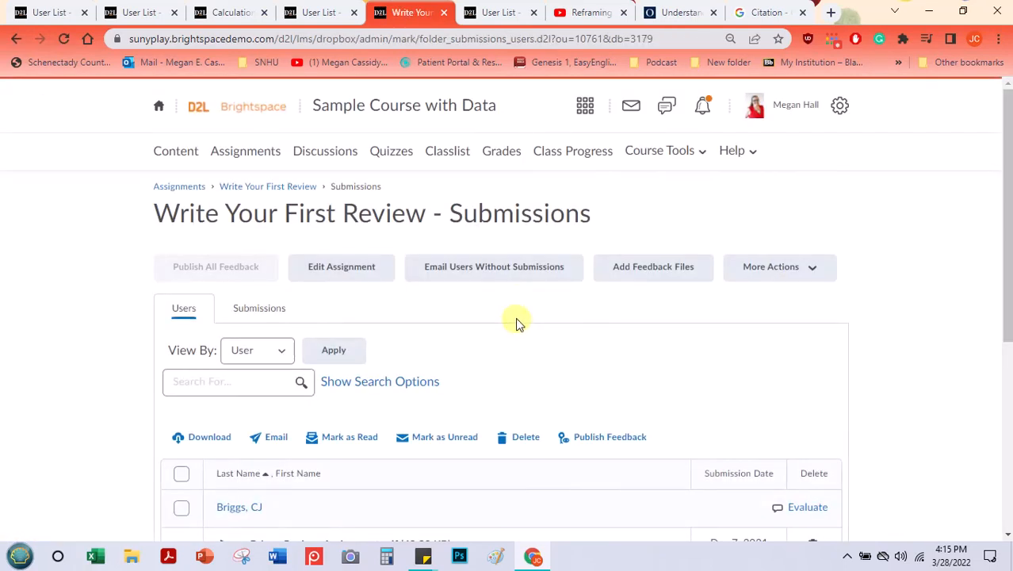
pyautogui.click(493, 150)
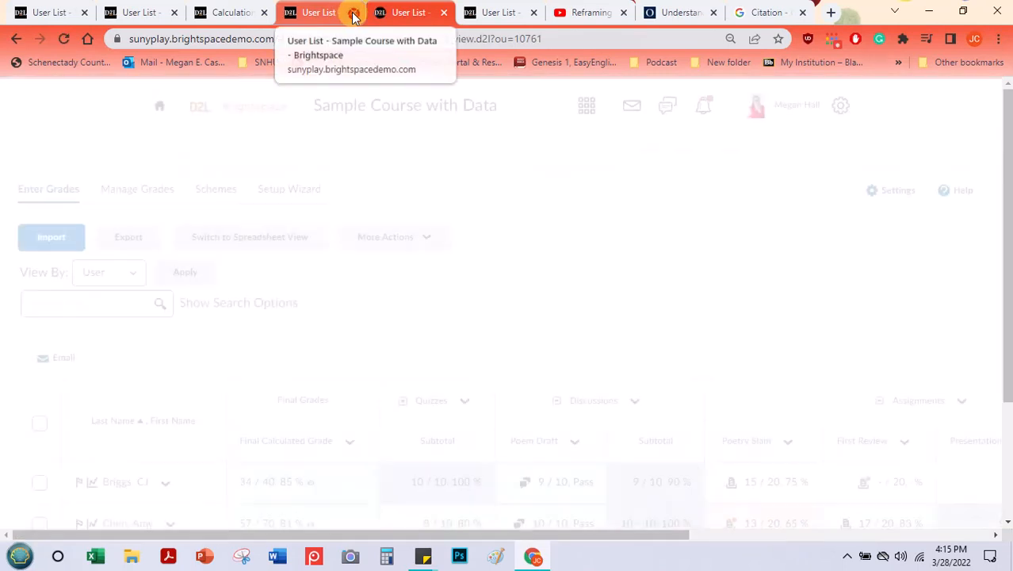
pyautogui.scroll(-2, 531, 259)
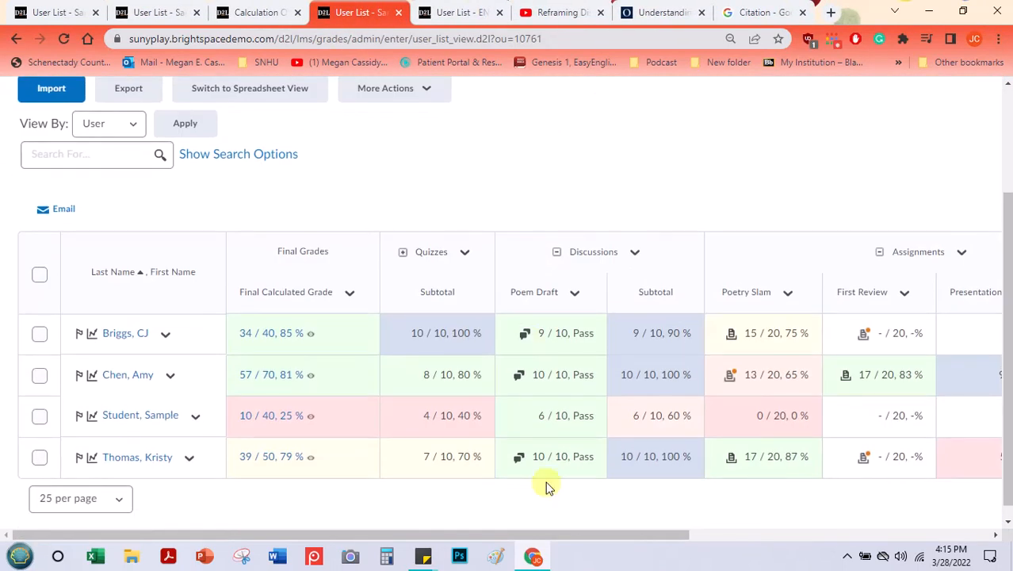
pyautogui.moveTo(547, 539); pyautogui.dragTo(711, 488)
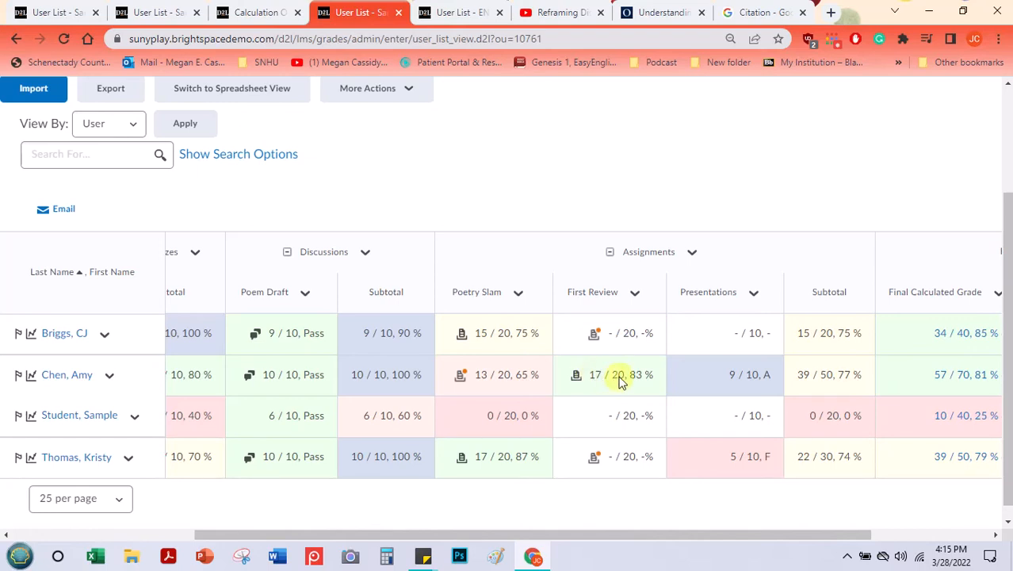
pyautogui.hscroll(-8, 114, 317)
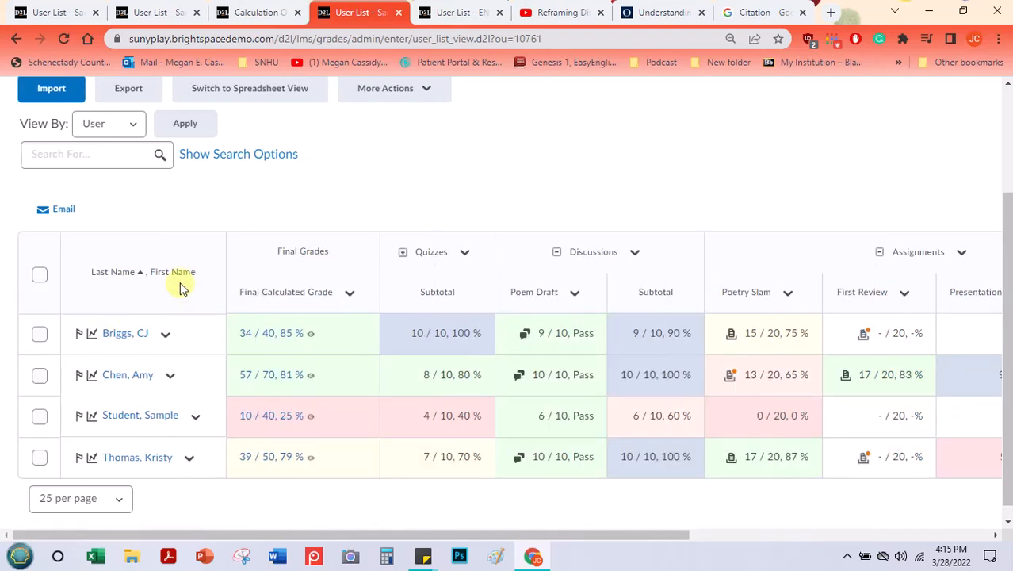
# Step: Open the second listed student's Grades Progress and examine the current, maximum and minimum final grades and the graded items
pyautogui.click(92, 379)
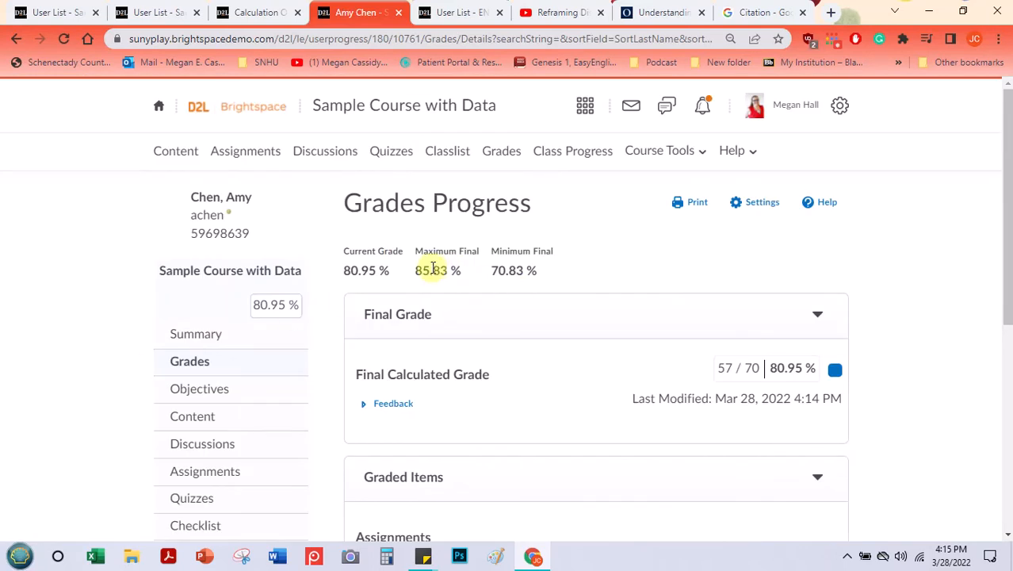
pyautogui.moveTo(345, 268); pyautogui.dragTo(429, 271)
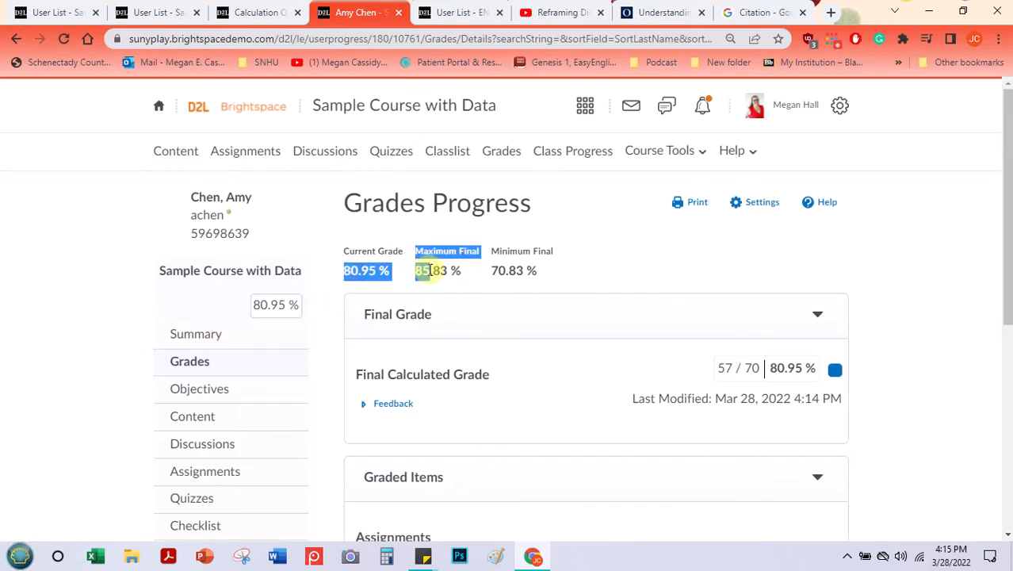
pyautogui.doubleClick(429, 270)
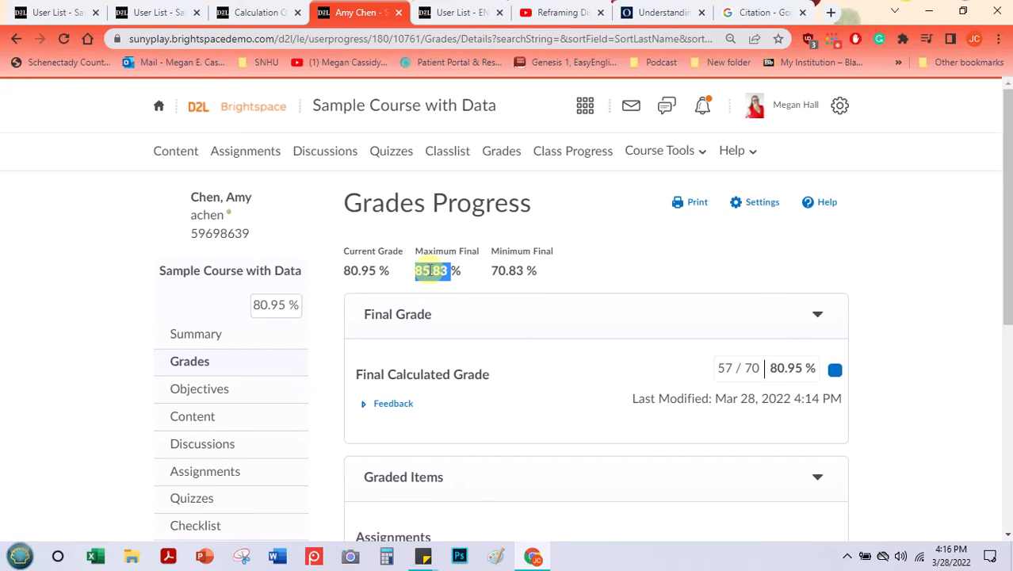
pyautogui.doubleClick(504, 269)
pyautogui.click(423, 281)
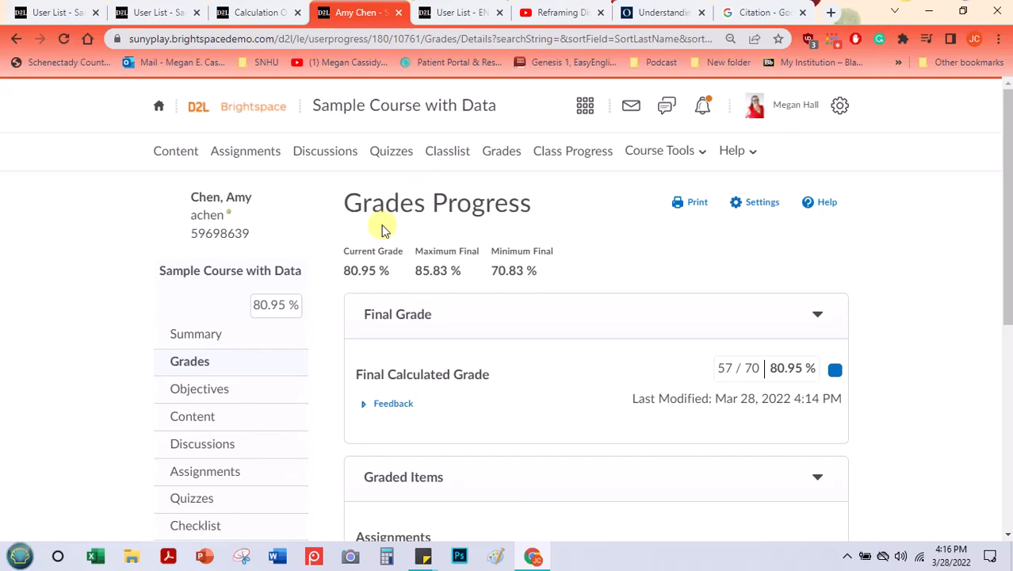
pyautogui.doubleClick(423, 271)
pyautogui.click(421, 270)
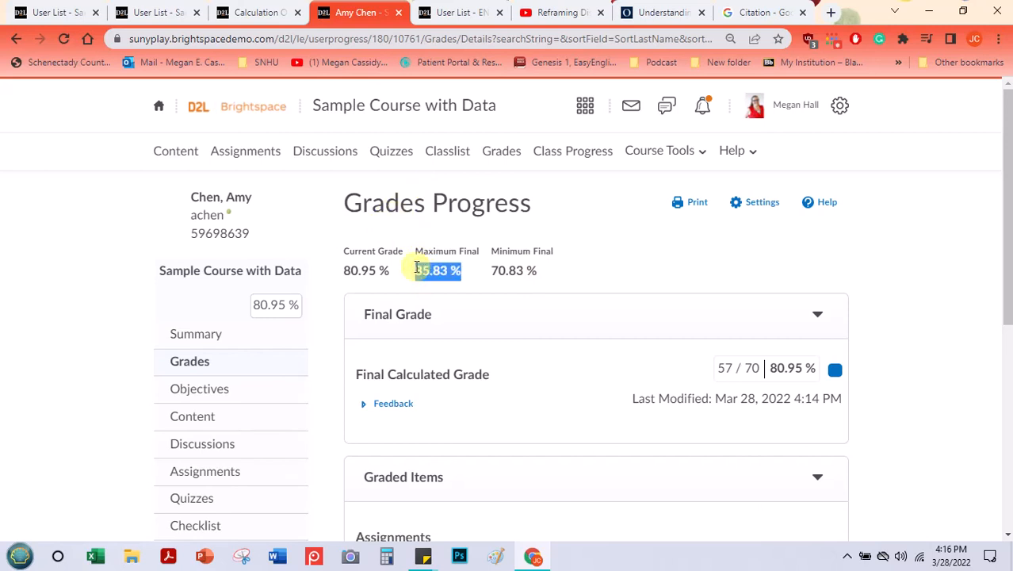
pyautogui.click(444, 267)
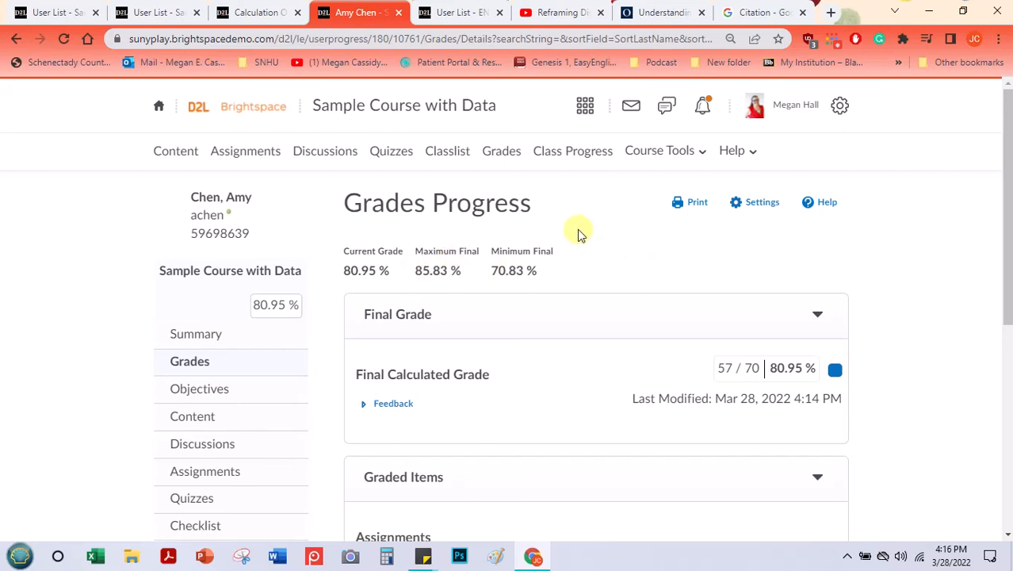
pyautogui.scroll(-2, 569, 237)
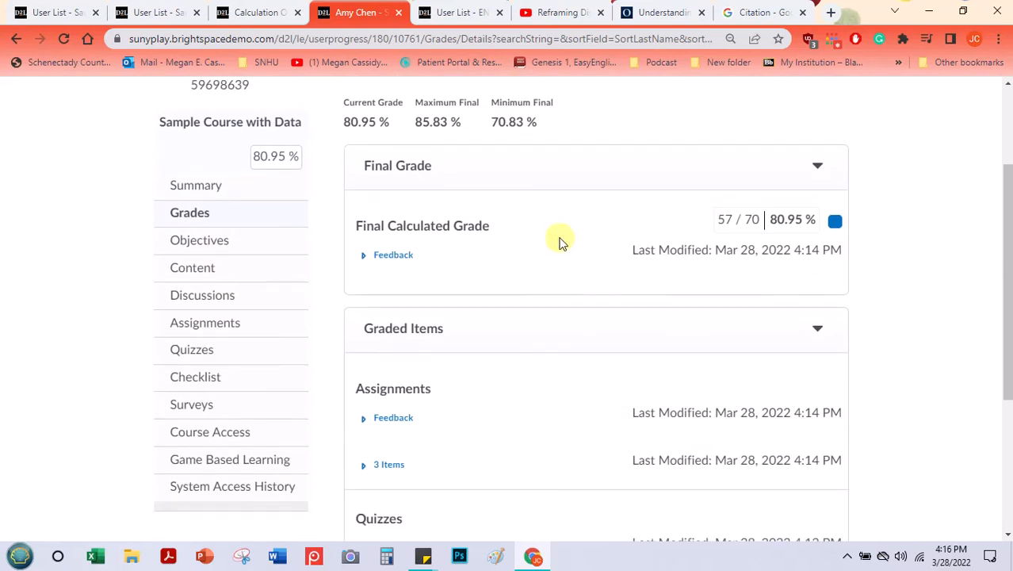
pyautogui.scroll(-3, 560, 242)
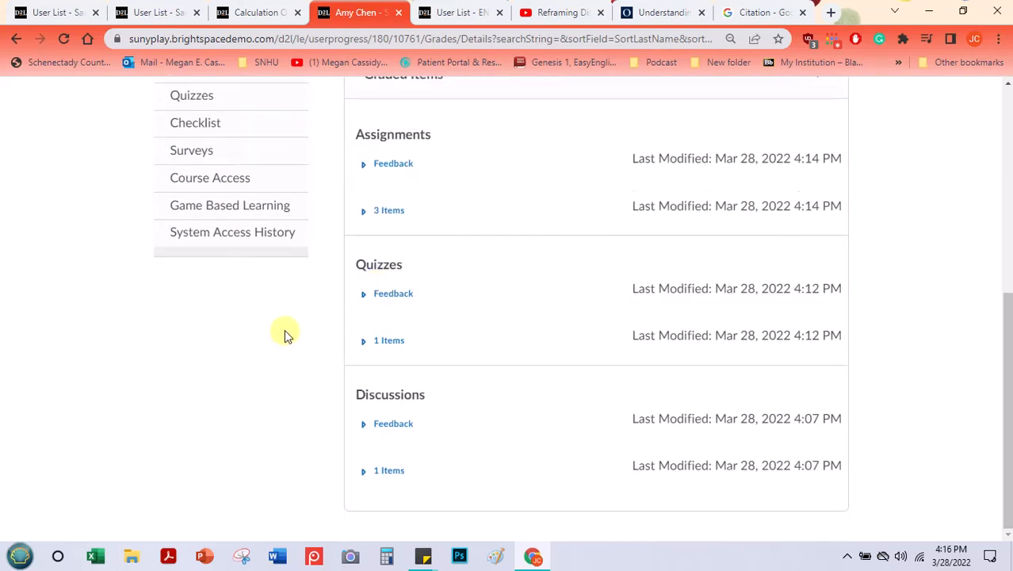
pyautogui.scroll(5, 287, 334)
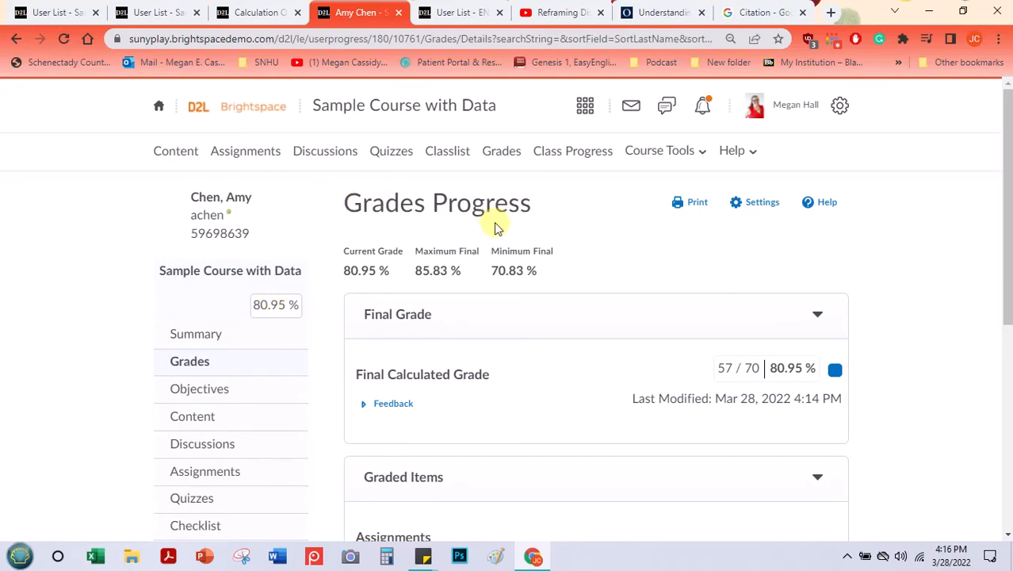
# Step: Open the Classlist and view the first listed student's progress summary
pyautogui.click(449, 153)
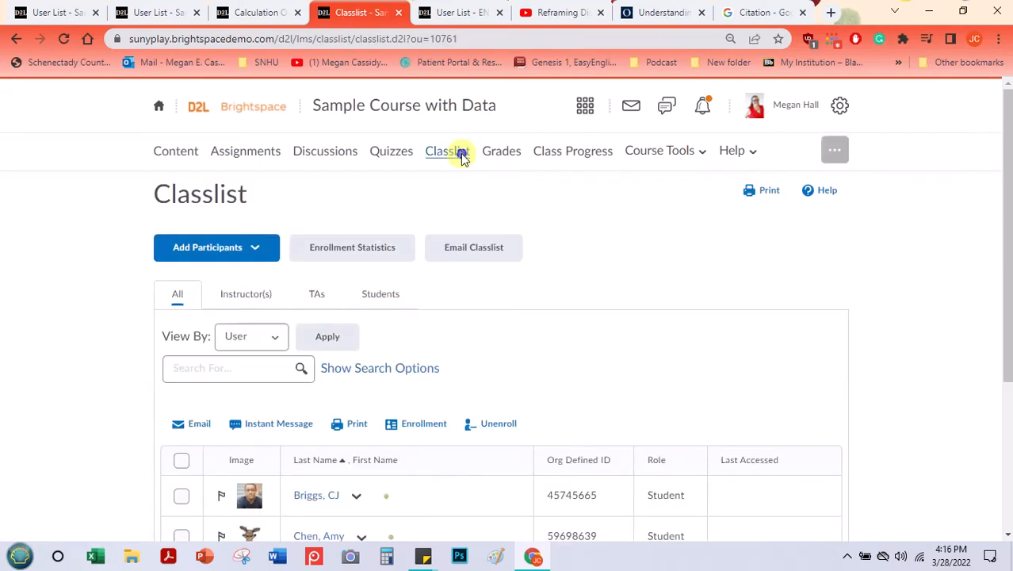
pyautogui.rightClick(463, 158)
pyautogui.click(594, 367)
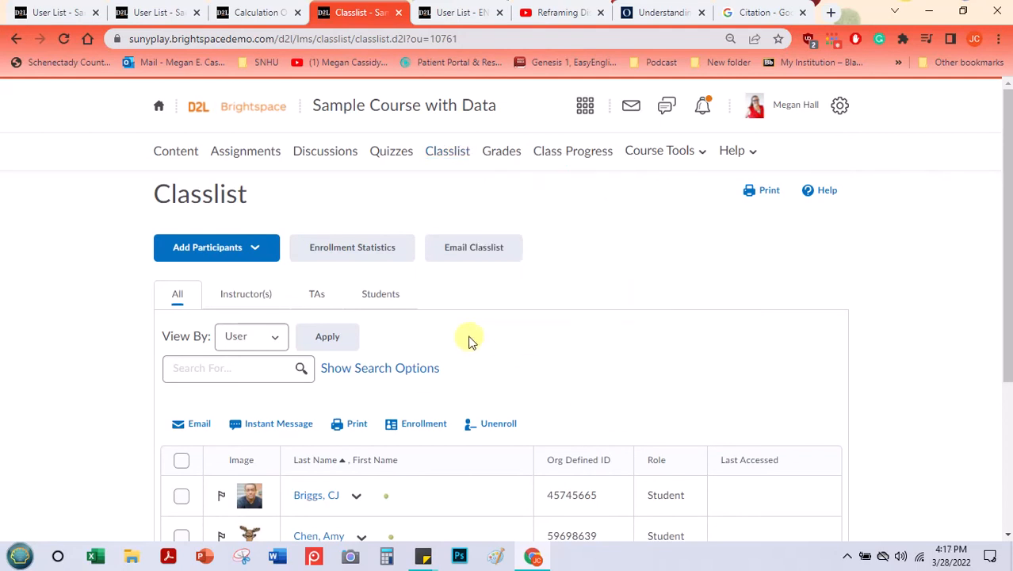
pyautogui.scroll(-3, 363, 295)
pyautogui.click(357, 267)
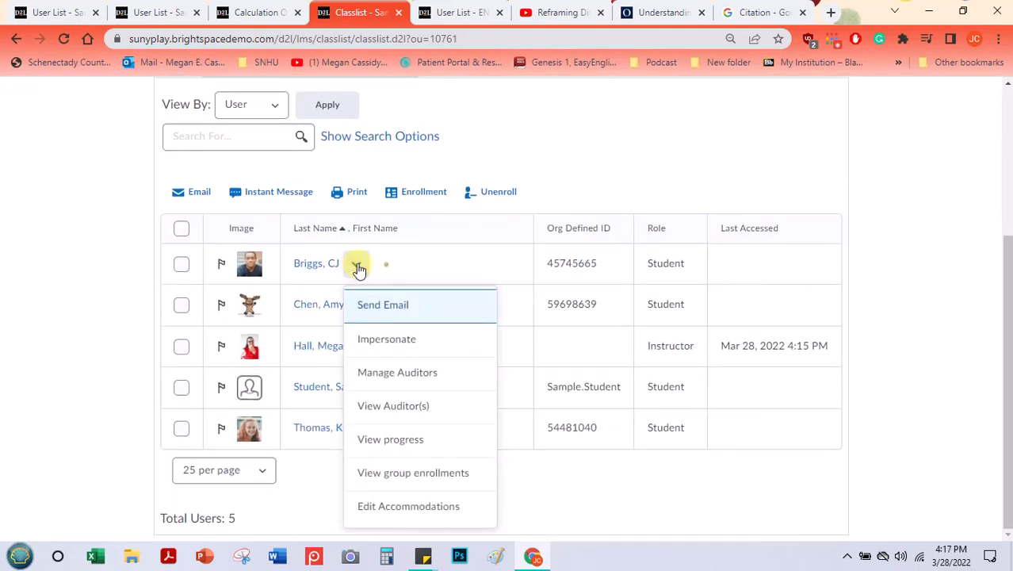
pyautogui.click(416, 446)
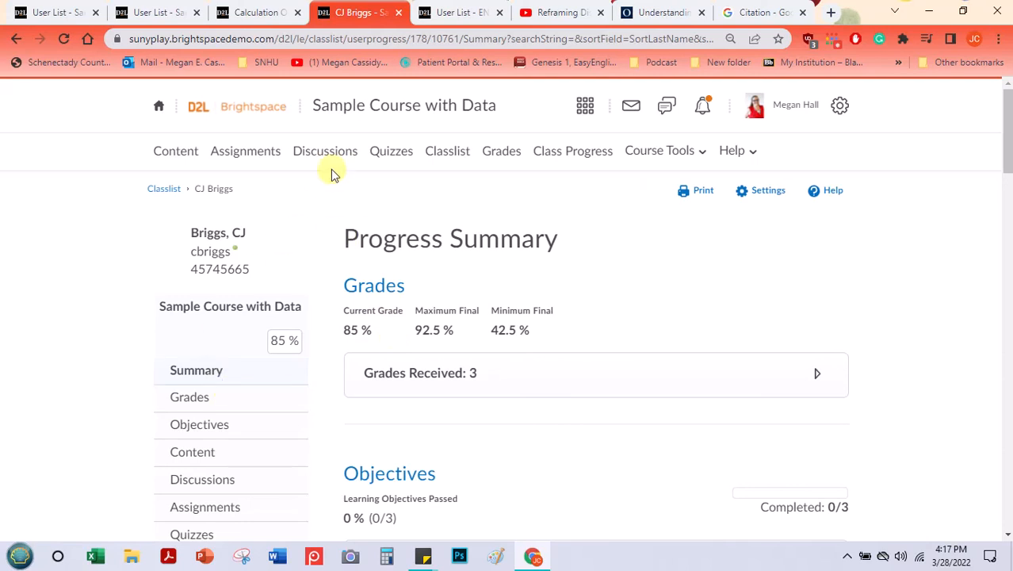
# Step: Return to the grades list and review the student grades and the actions available for the Poem Draft grade item
pyautogui.click(500, 158)
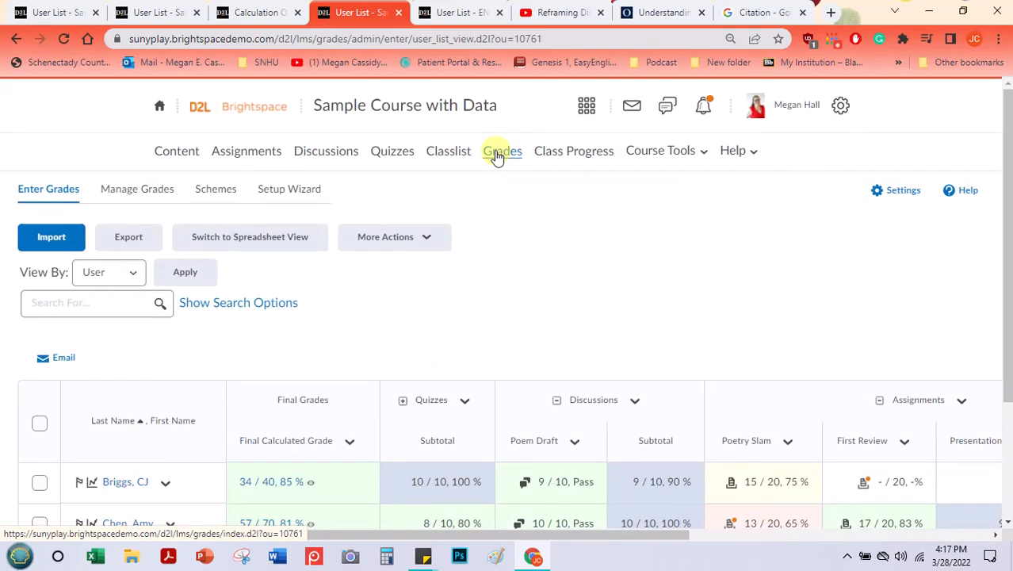
pyautogui.scroll(-2, 668, 201)
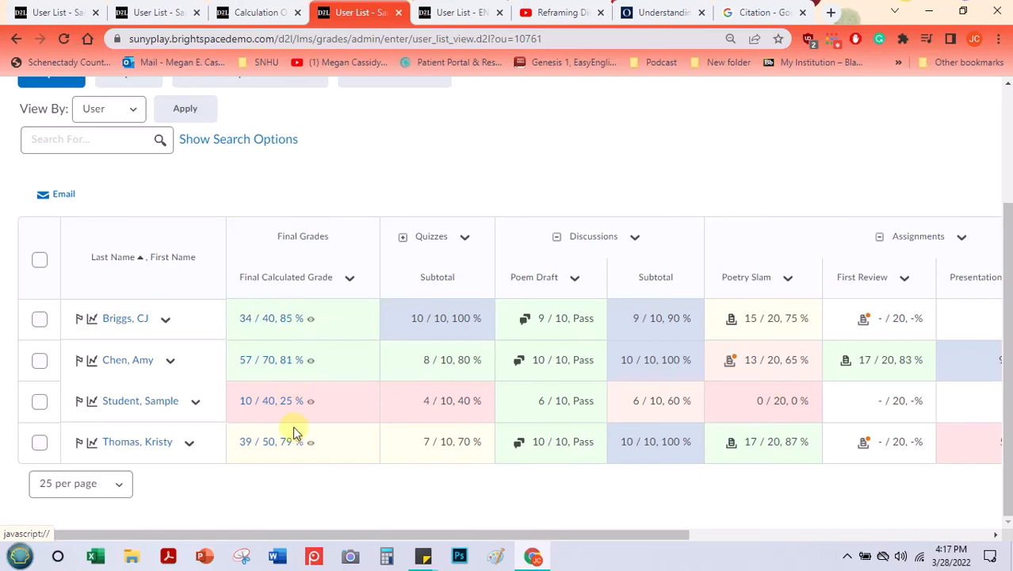
pyautogui.moveTo(335, 536); pyautogui.dragTo(439, 525)
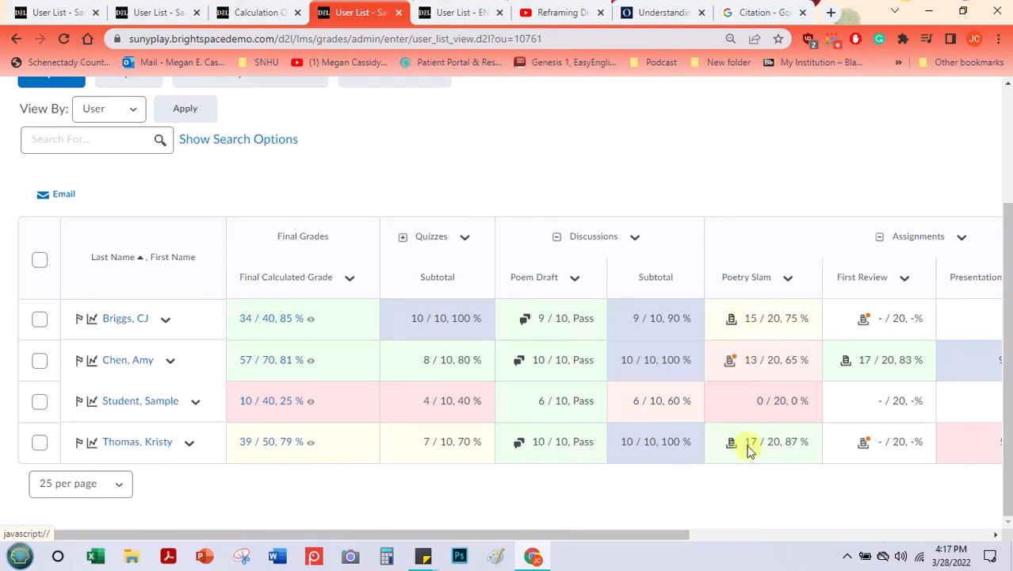
pyautogui.click(735, 361)
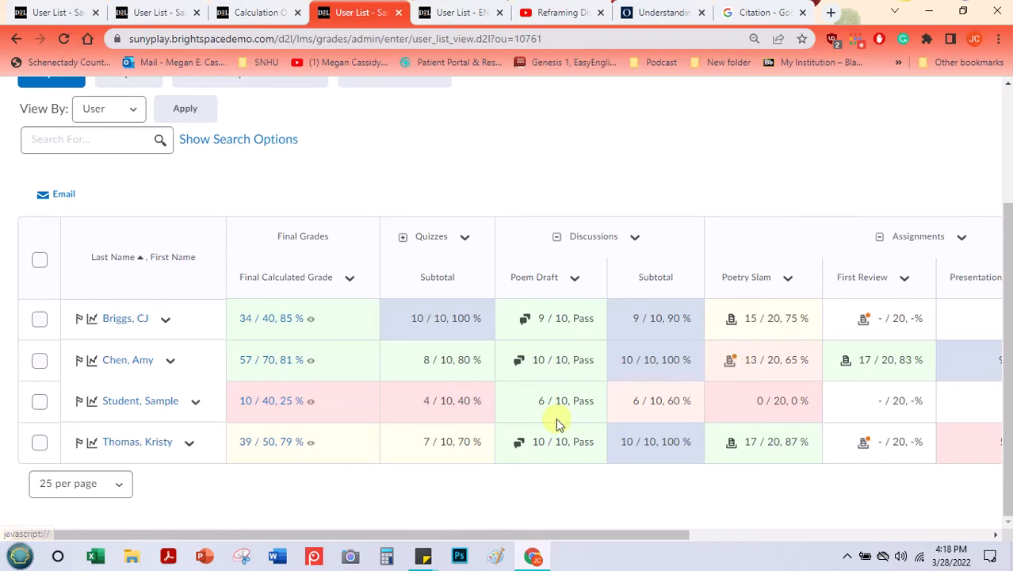
pyautogui.click(574, 277)
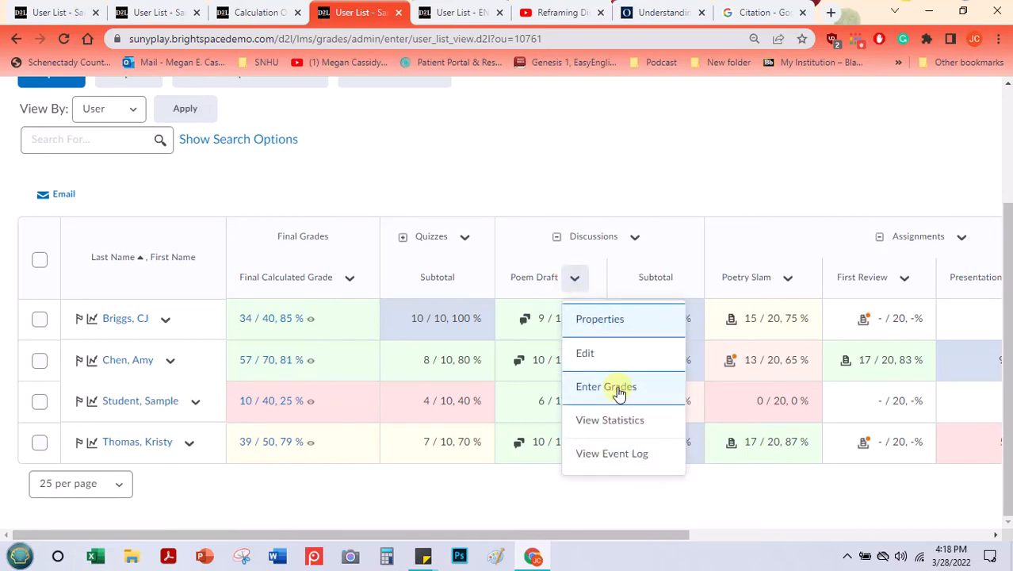
pyautogui.click(760, 493)
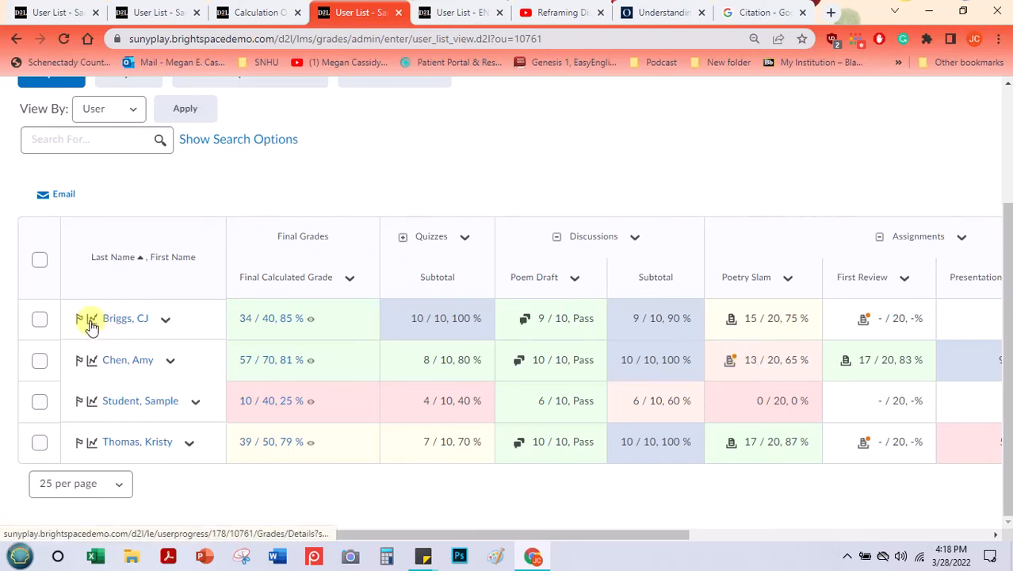
# Step: Open Class Progress and review each student's content completion, objectives, quizzing and grades
pyautogui.scroll(2, 601, 224)
pyautogui.scroll(1, 601, 223)
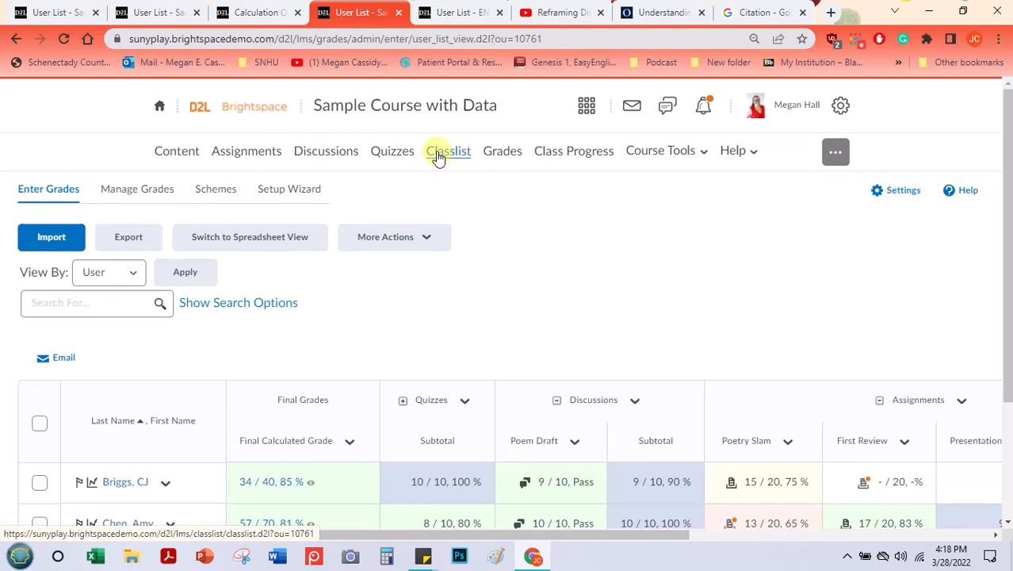
pyautogui.click(560, 155)
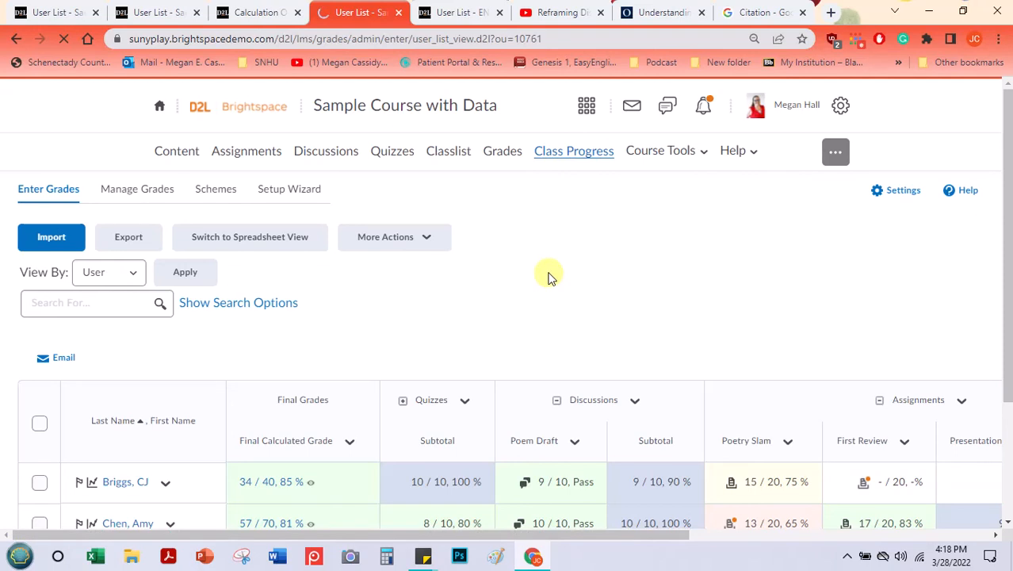
pyautogui.scroll(-2, 445, 257)
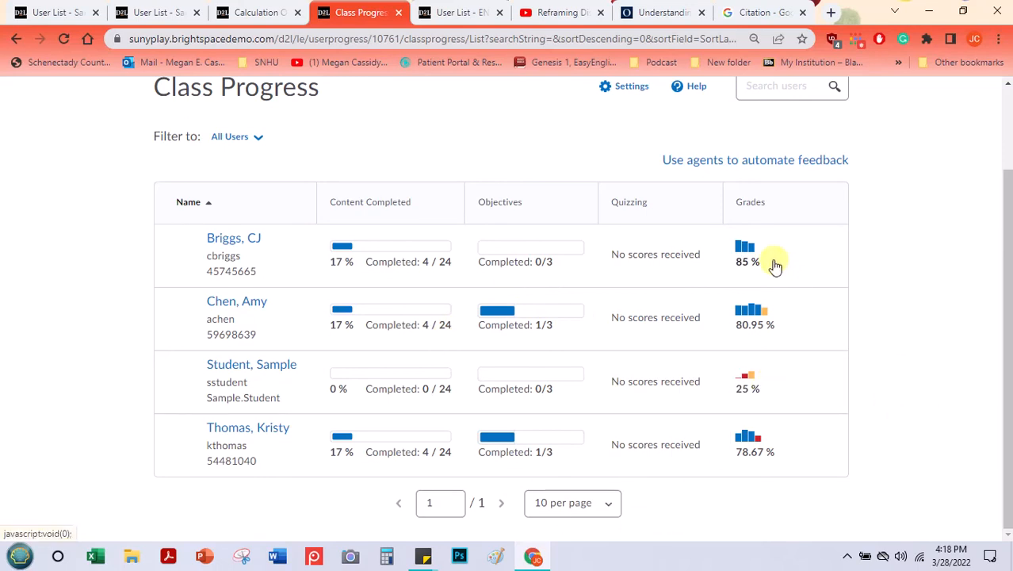
pyautogui.moveTo(822, 298)
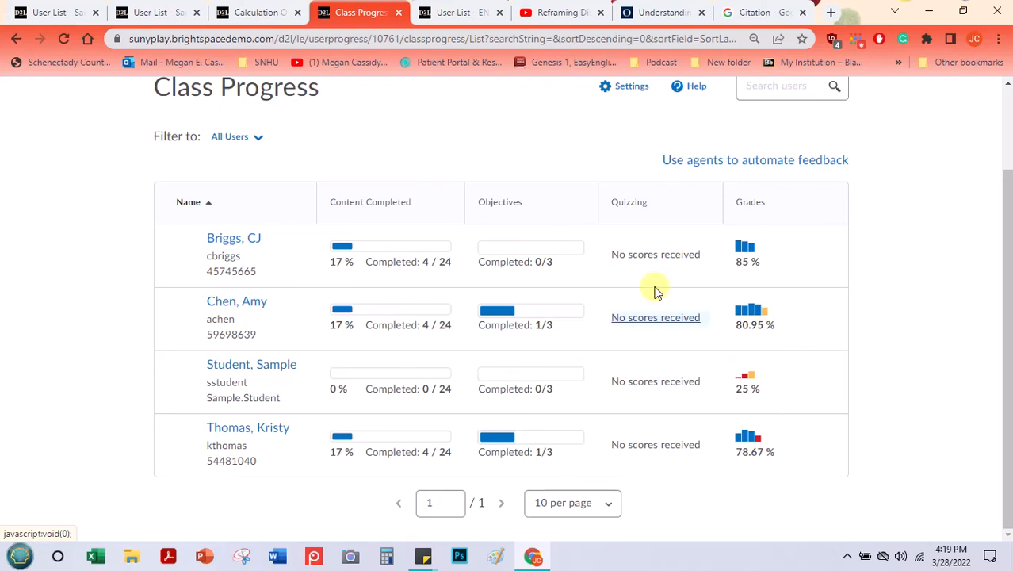
pyautogui.scroll(3, 385, 249)
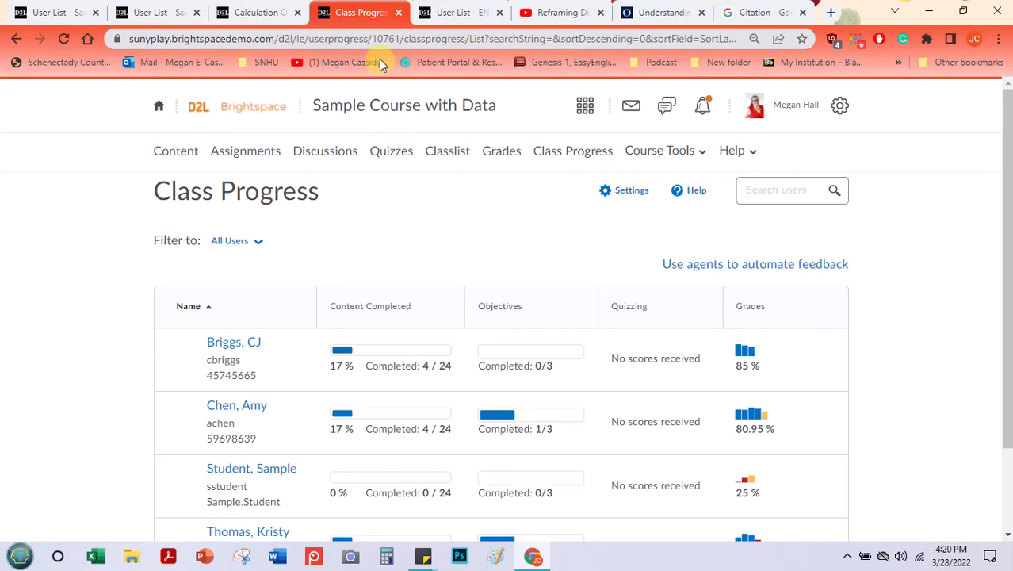
# Step: Inspect the individual item scores behind the students' grade bars in the Class Progress list
pyautogui.moveTo(747, 361)
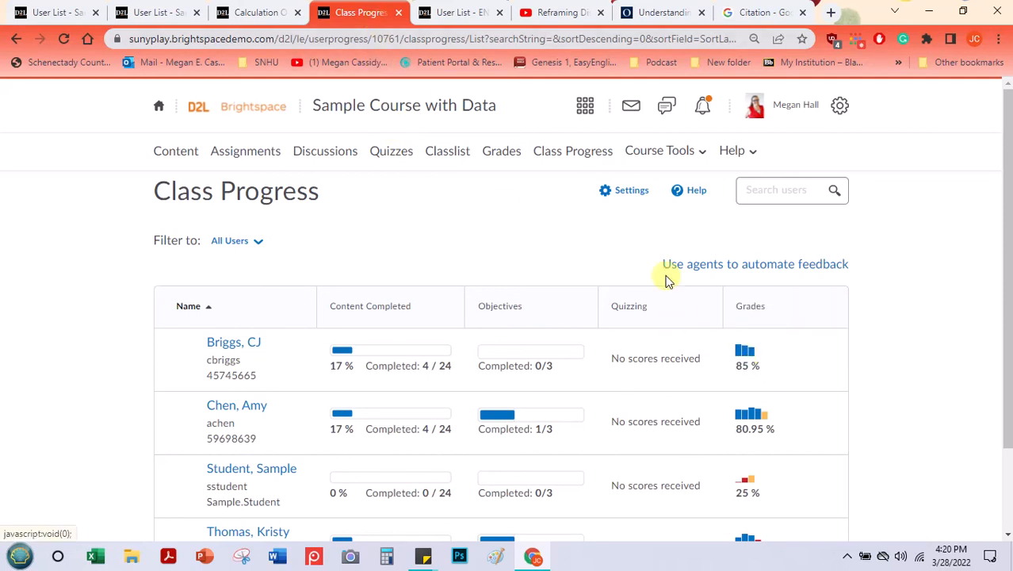
pyautogui.scroll(-2, 690, 270)
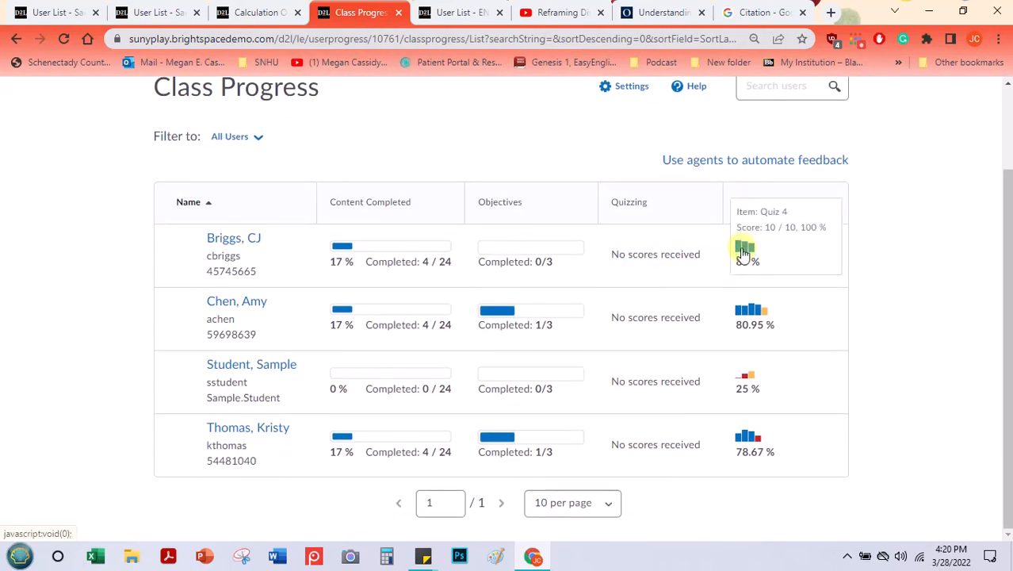
pyautogui.moveTo(762, 446)
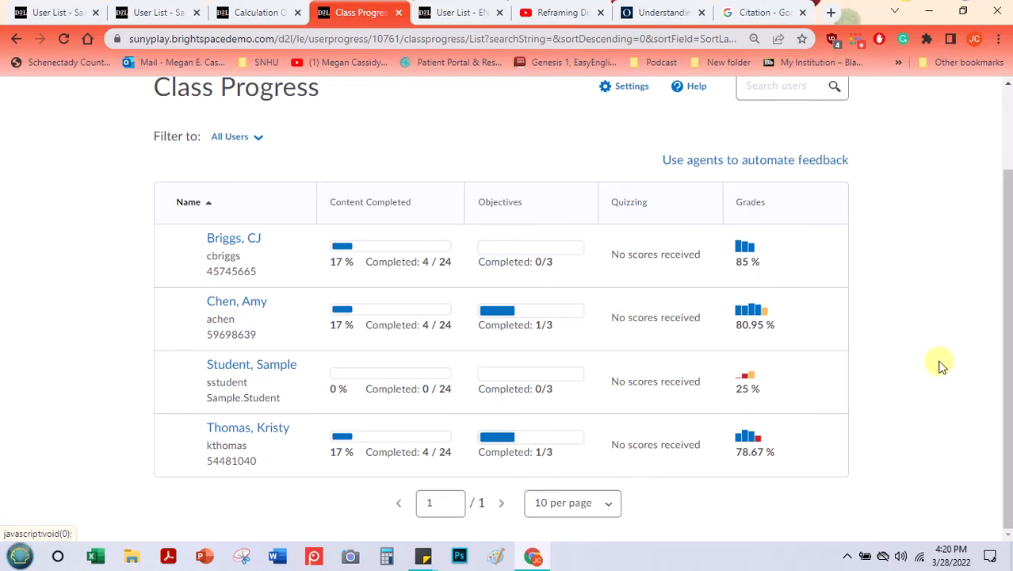
# Step: Open the course assignments, check the actions available for In Class: Poetry Slam, and view its submissions
pyautogui.scroll(2, 840, 306)
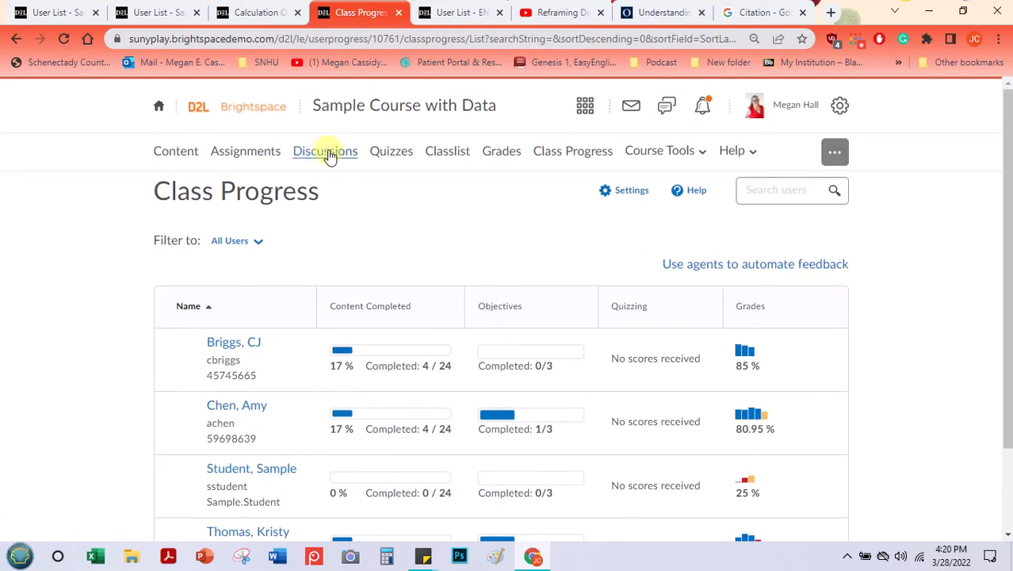
pyautogui.click(259, 153)
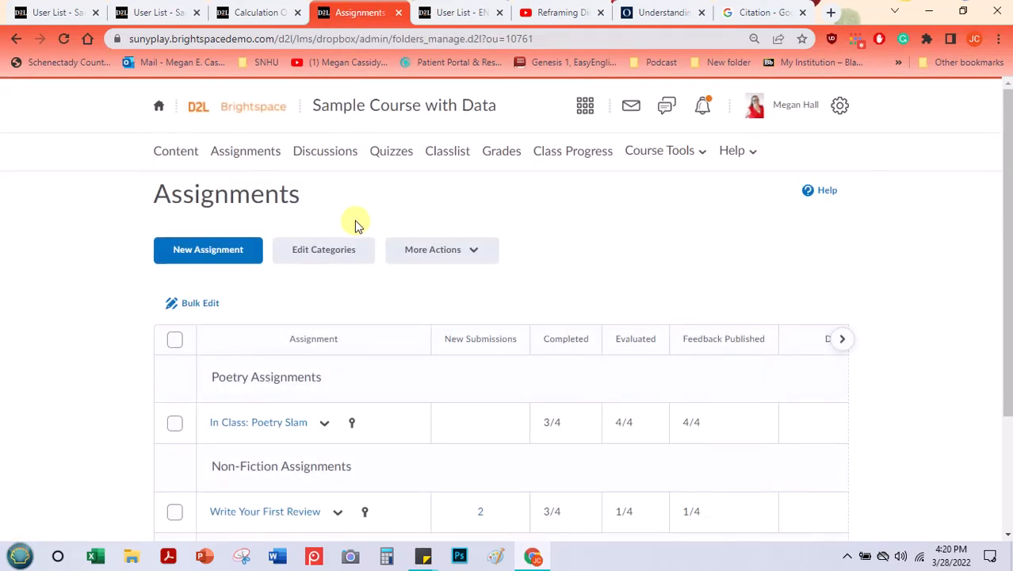
pyautogui.scroll(-2, 523, 256)
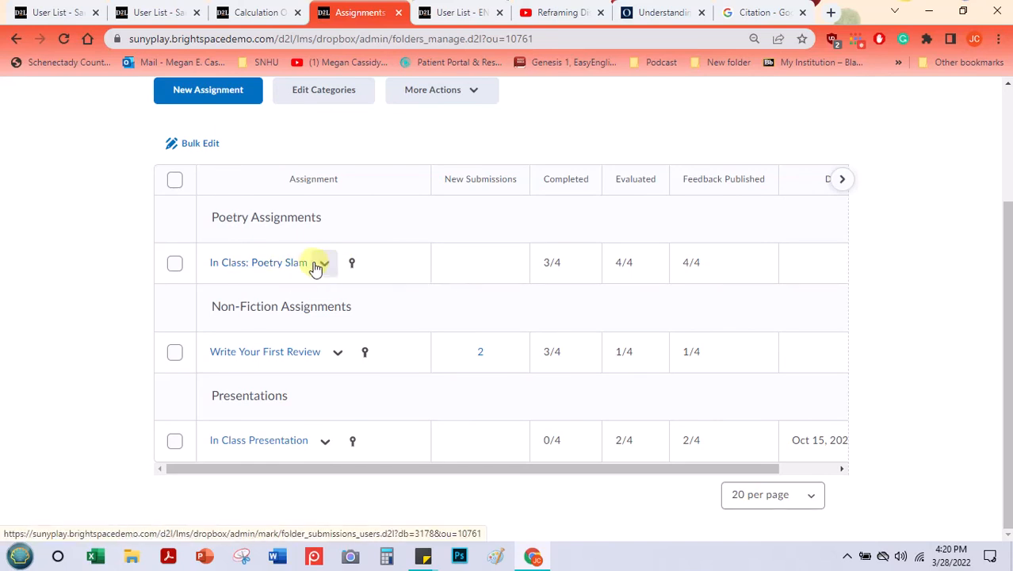
pyautogui.click(322, 262)
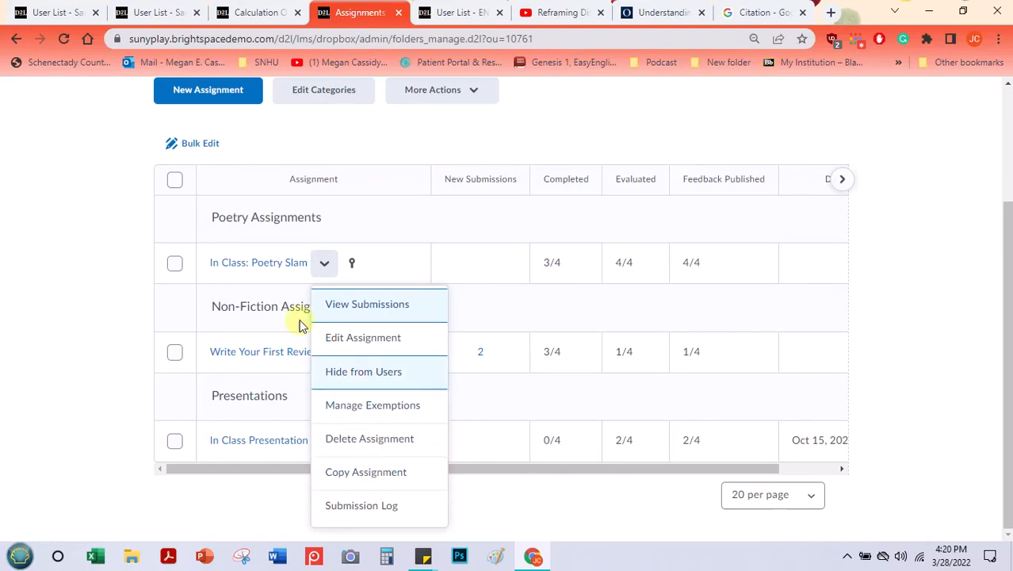
pyautogui.click(268, 263)
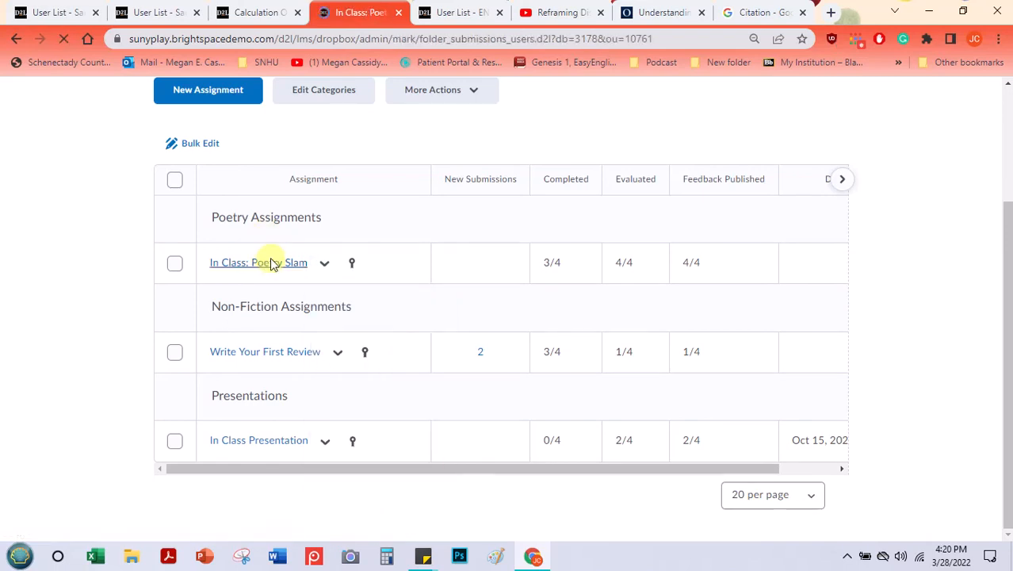
pyautogui.scroll(-4, 502, 282)
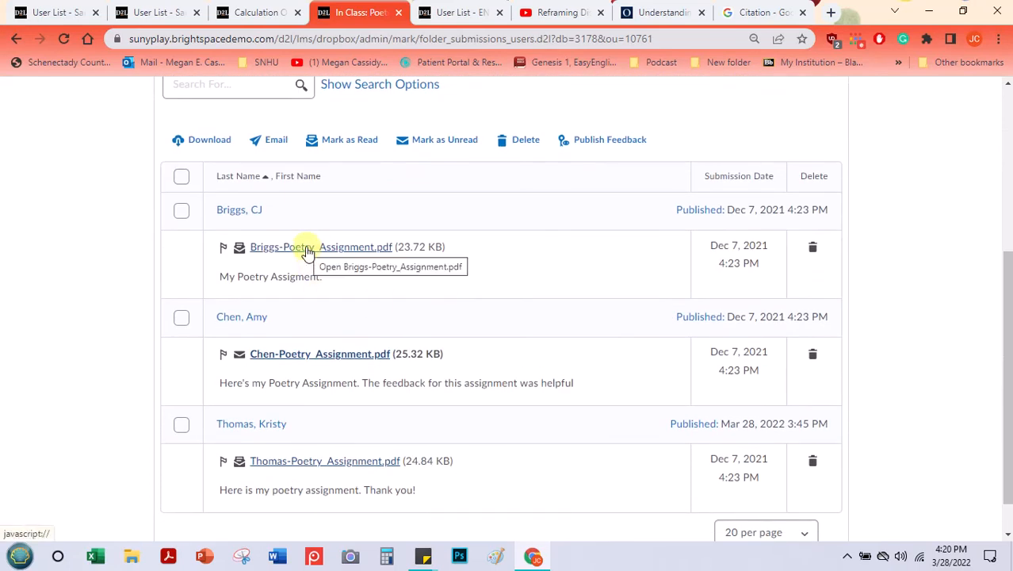
# Step: Open the first listed student's Poetry Slam submission and page through the evaluations to the third student
pyautogui.click(308, 249)
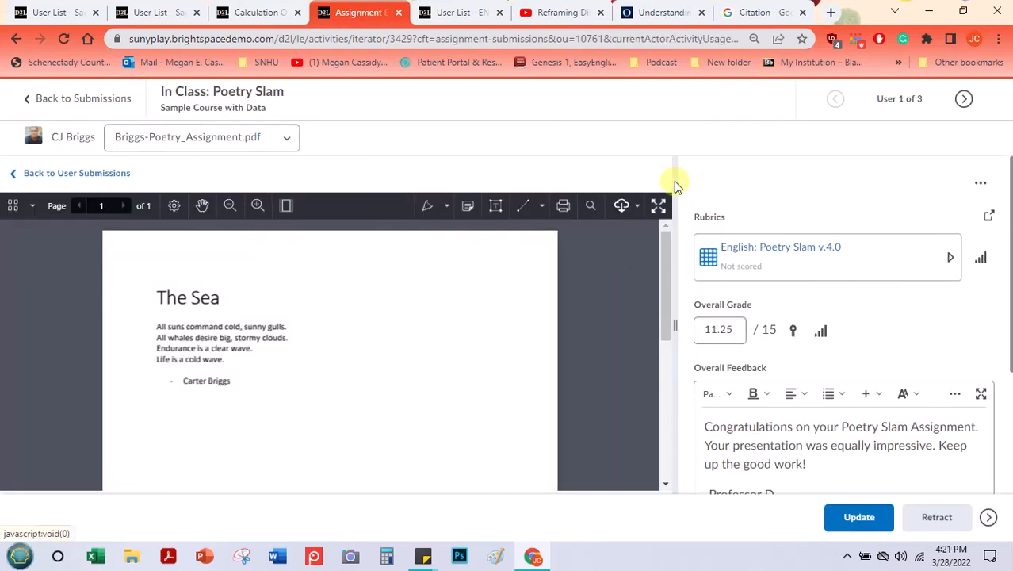
pyautogui.click(964, 101)
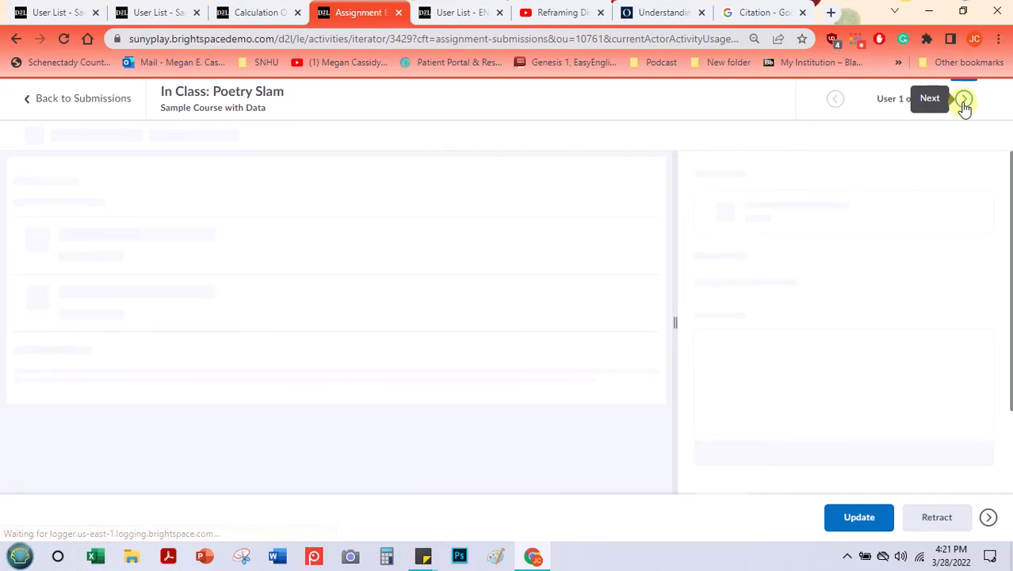
pyautogui.click(963, 100)
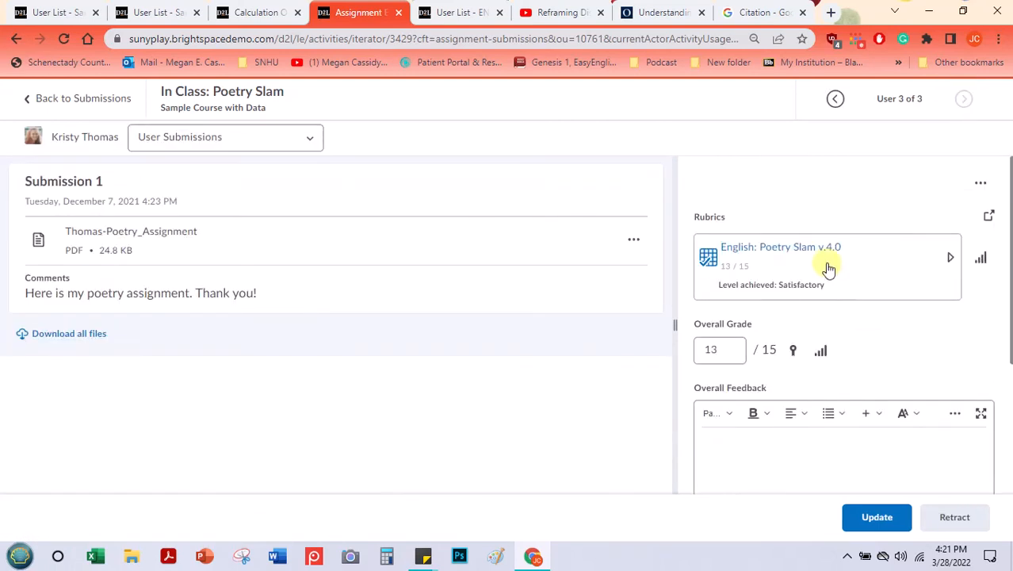
# Step: Return to the Poetry Slam submissions list and check each student's submitted file and feedback publication date
pyautogui.click(44, 99)
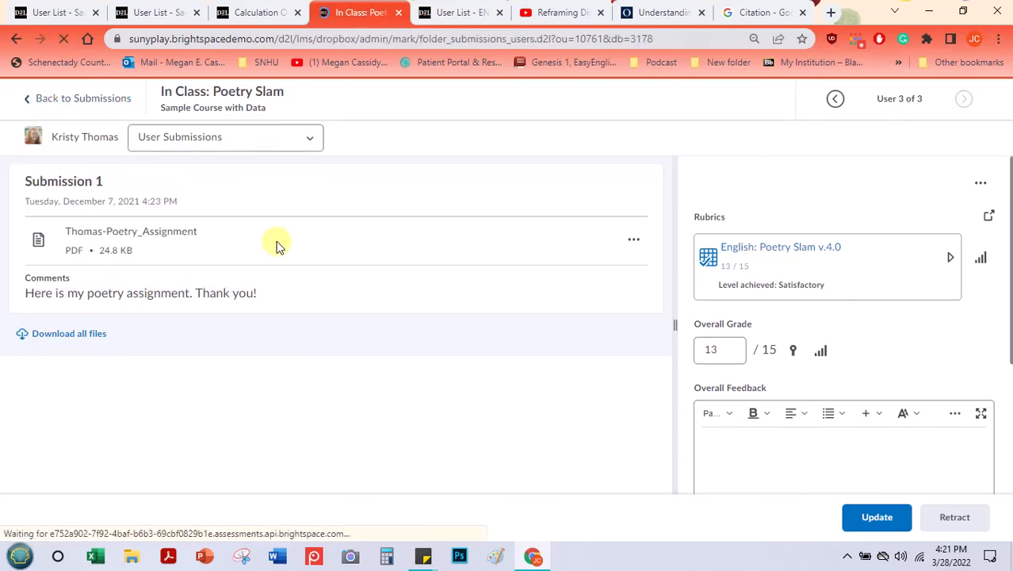
pyautogui.scroll(-3, 273, 240)
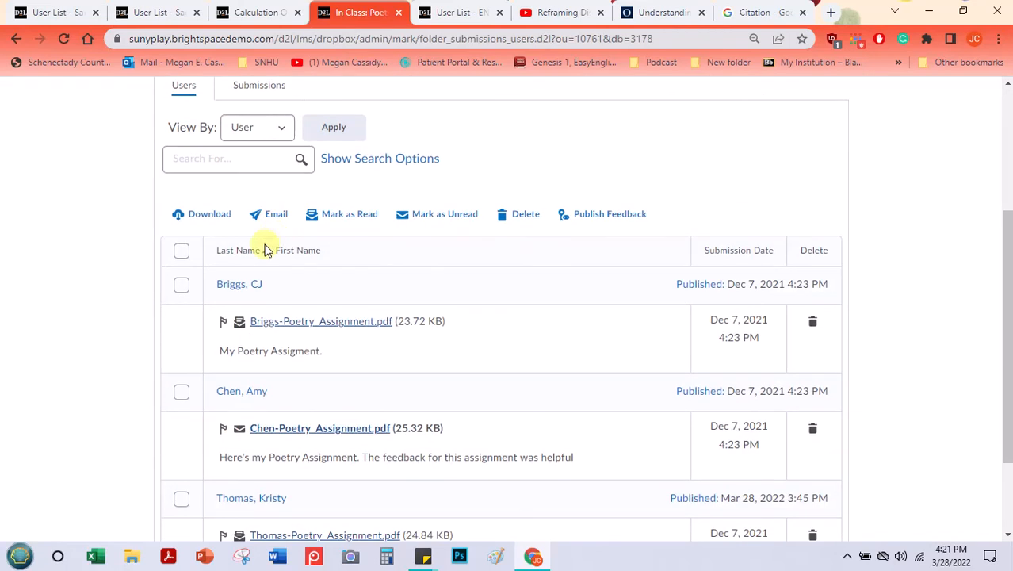
pyautogui.scroll(-1, 168, 214)
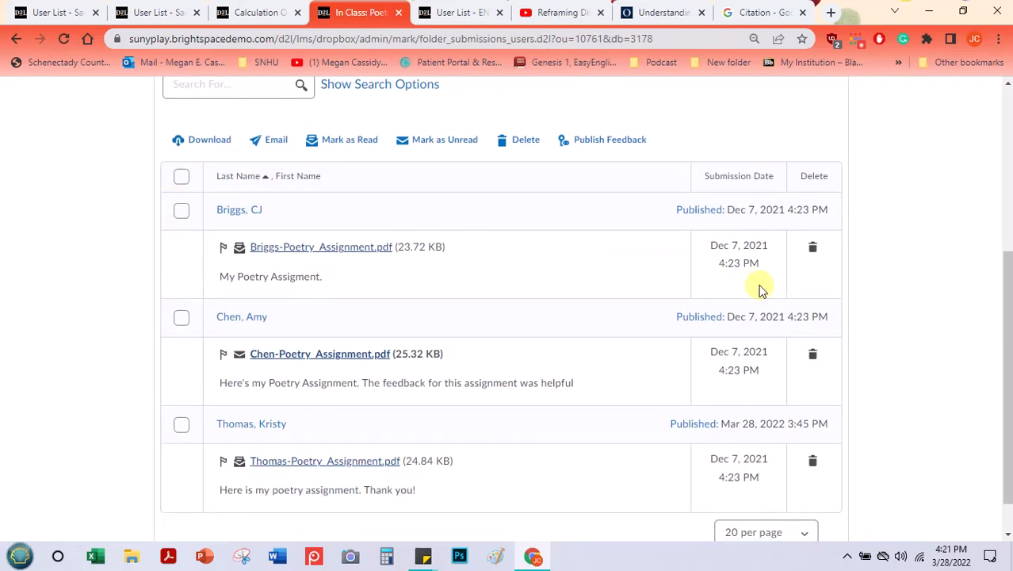
# Step: Start an email to the users without Poetry Slam submissions and close the message unsent
pyautogui.scroll(2, 553, 398)
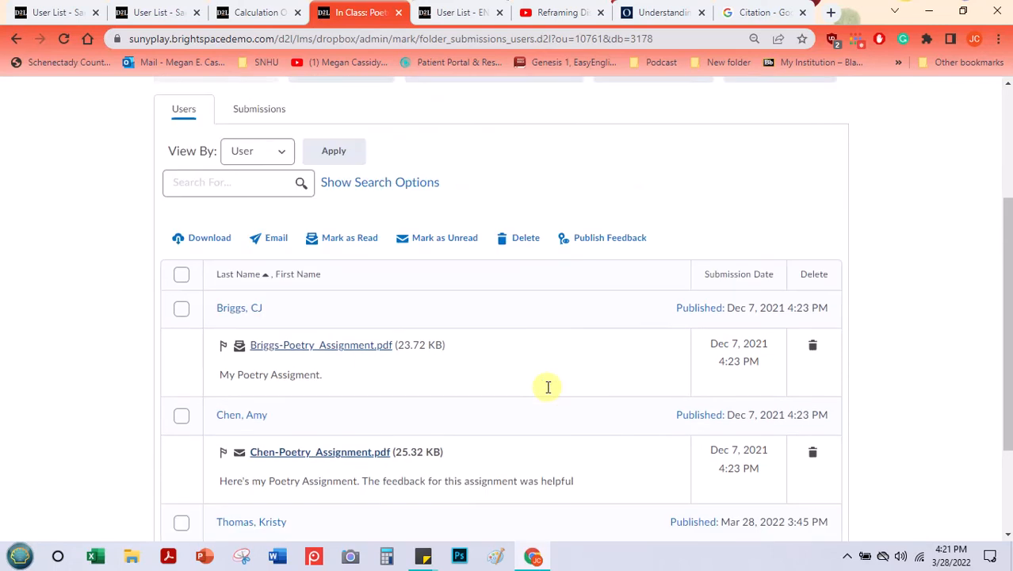
pyautogui.scroll(1, 409, 317)
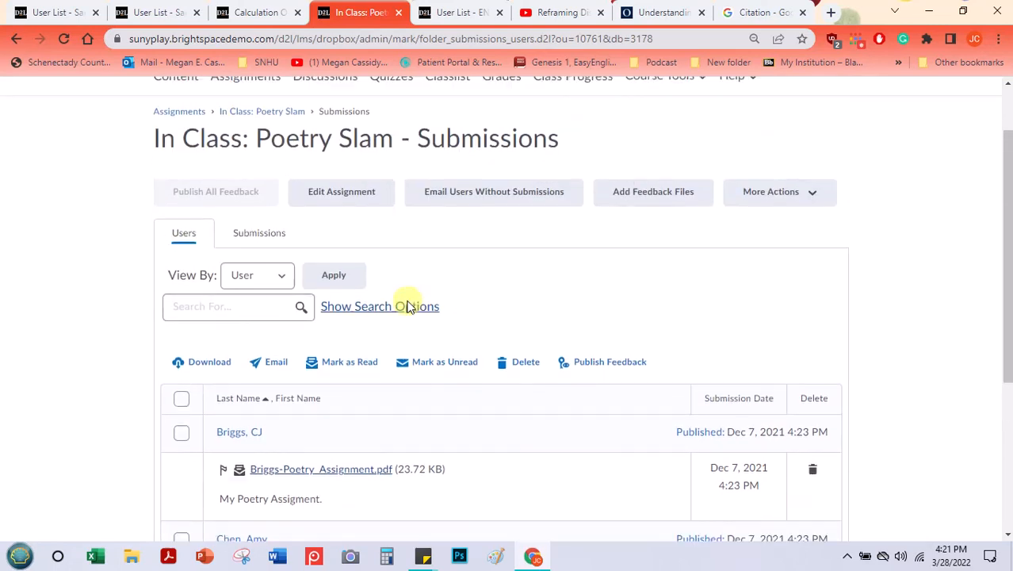
pyautogui.click(459, 195)
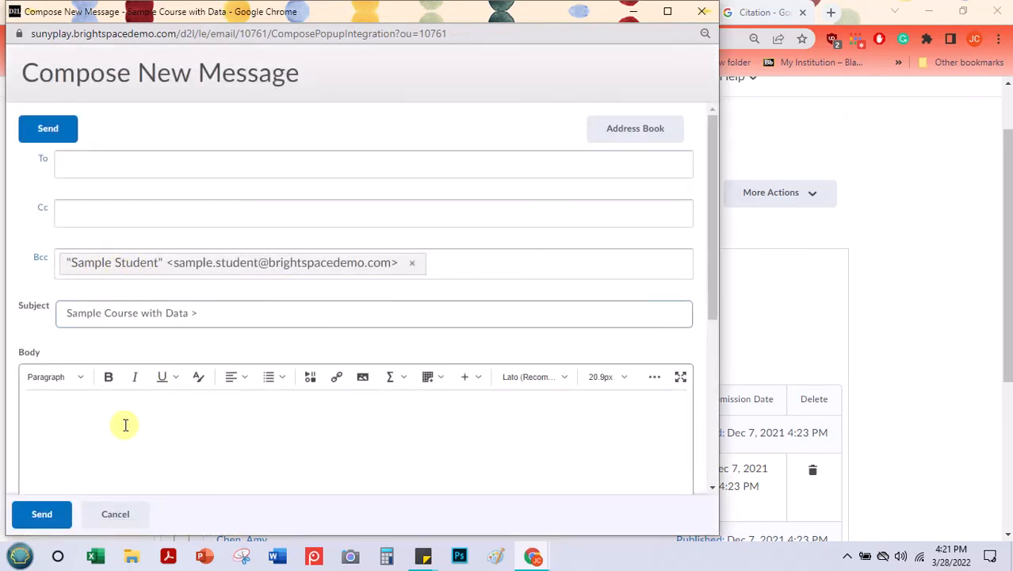
pyautogui.click(704, 14)
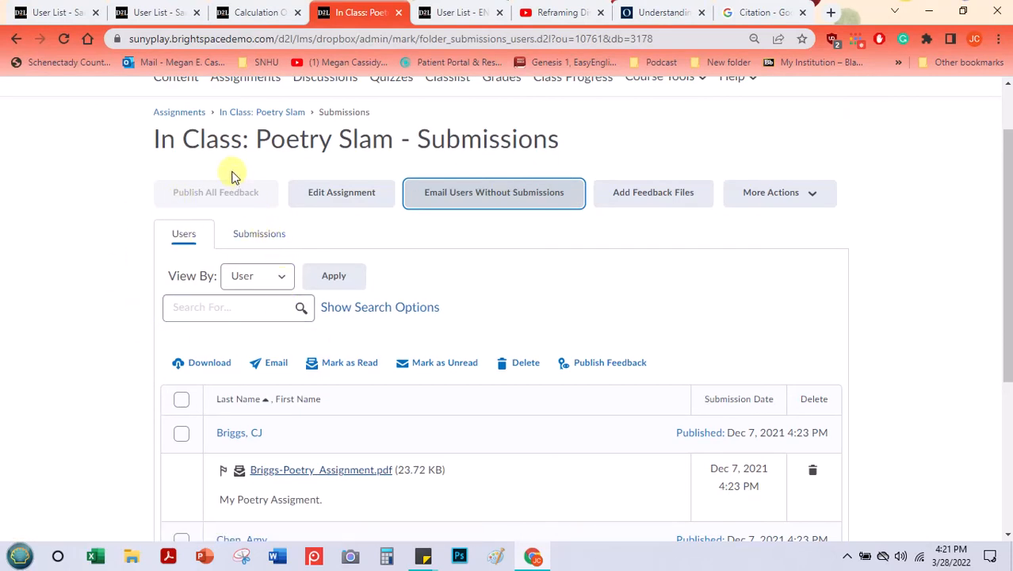
# Step: Return to the assignments list and review the new submissions, completed, evaluated and feedback published columns
pyautogui.click(8, 9)
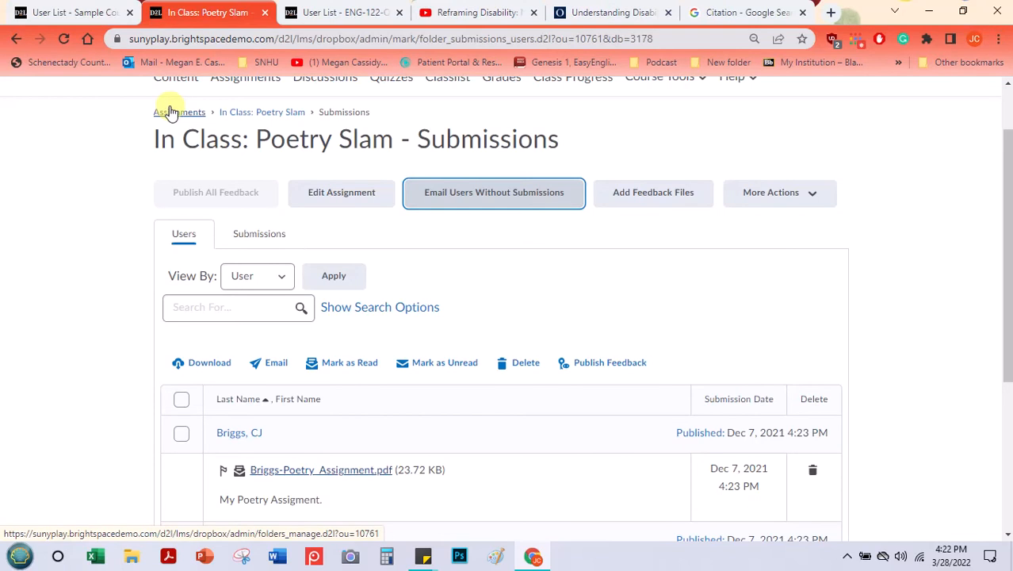
pyautogui.click(173, 112)
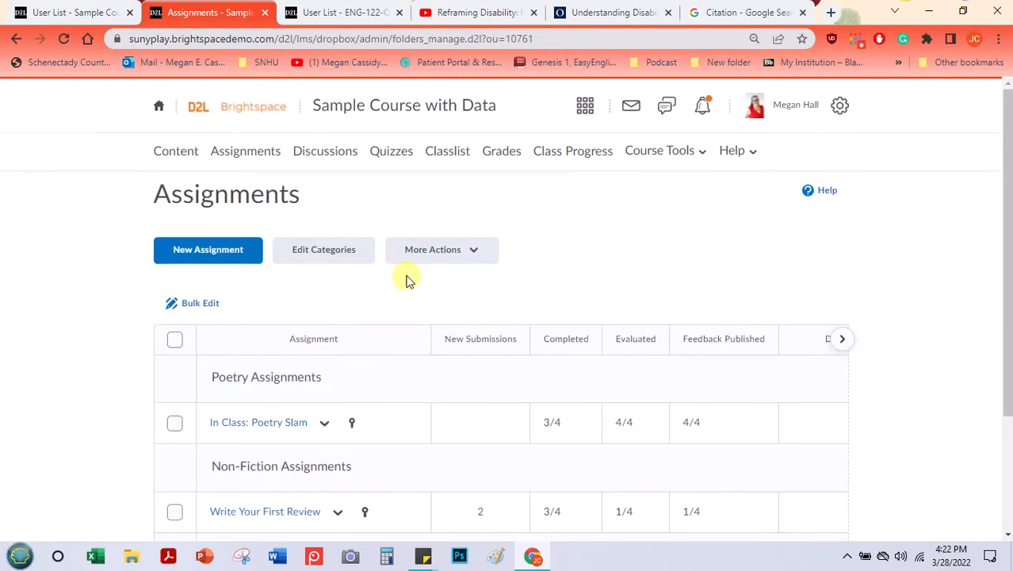
pyautogui.scroll(-3, 410, 287)
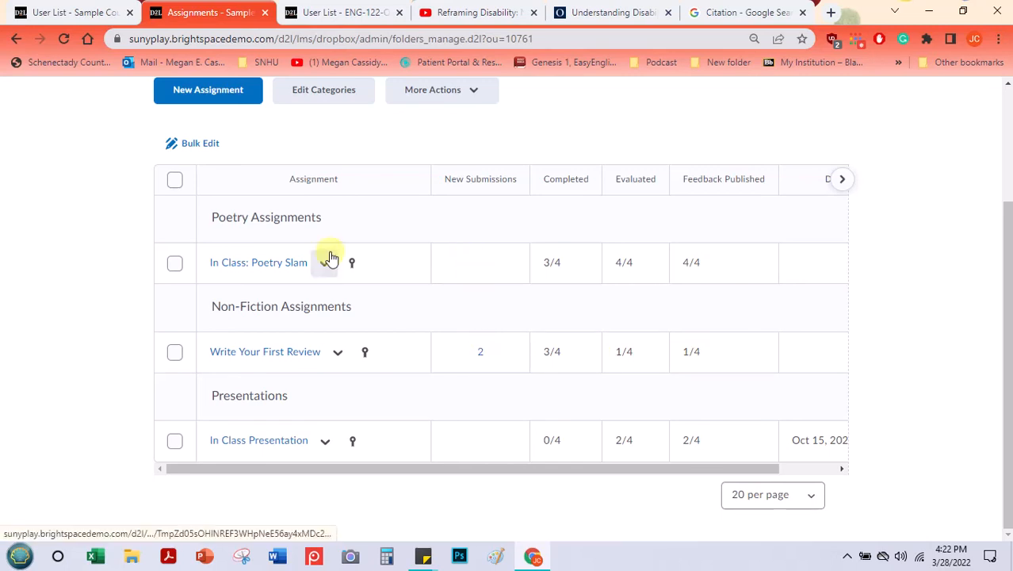
# Step: Open the new submissions for Write Your First Review, view the first student's PDF, and return to the user submissions
pyautogui.click(481, 357)
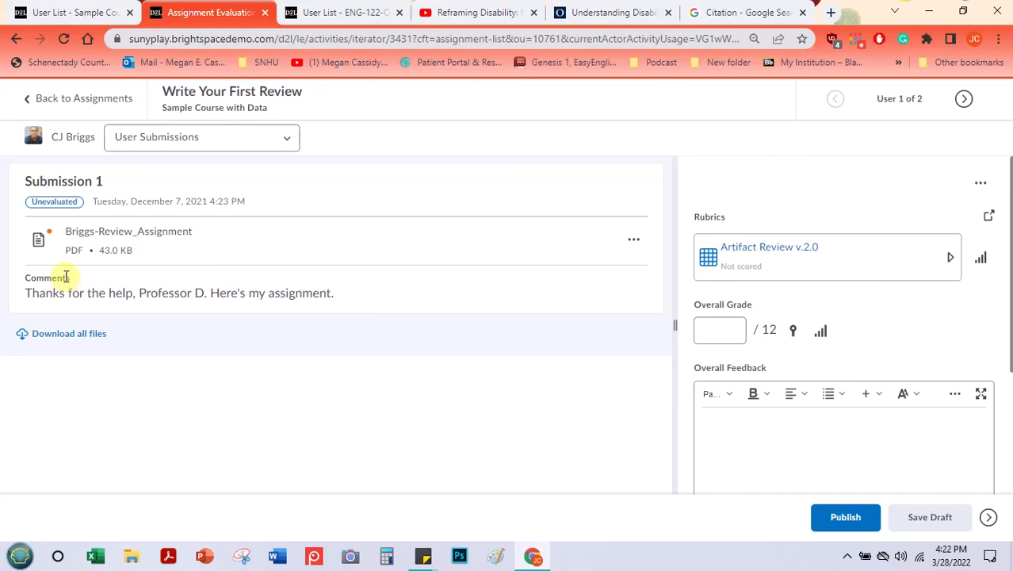
pyautogui.click(106, 234)
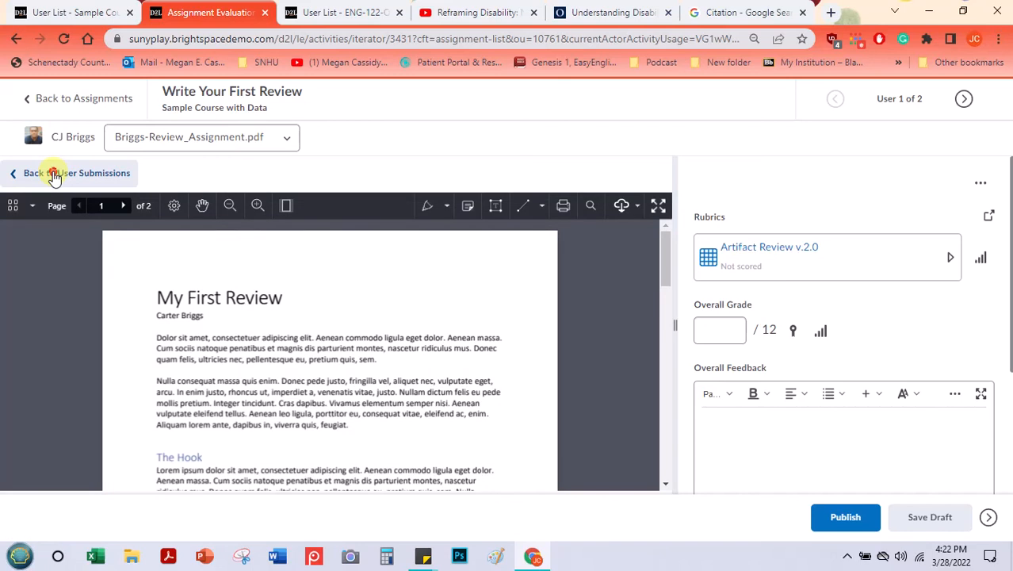
pyautogui.click(54, 176)
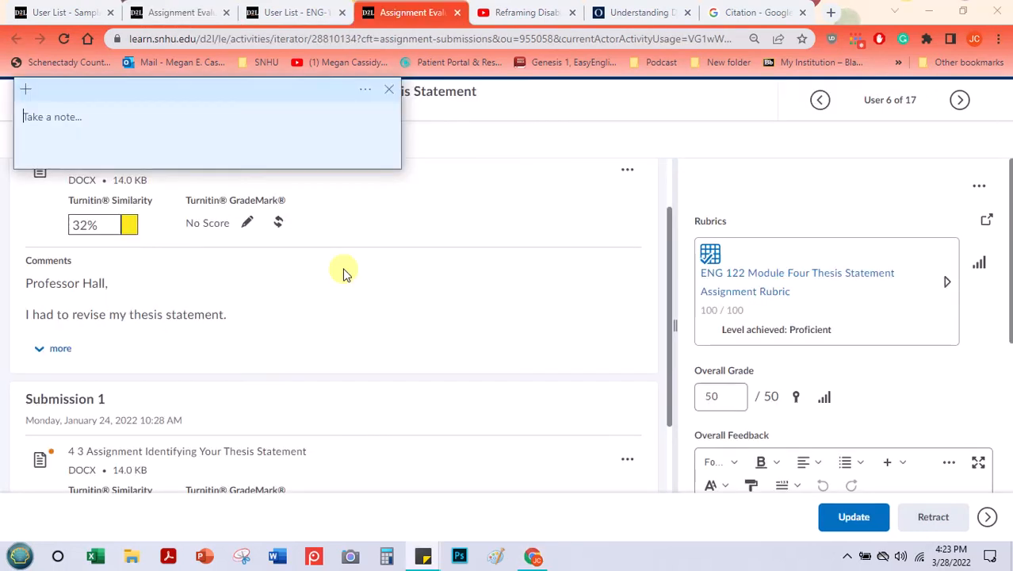
# Step: Compare the Turnitin similarity of both thesis statement submissions and return to the ENG-122 grades list
pyautogui.scroll(1, 343, 274)
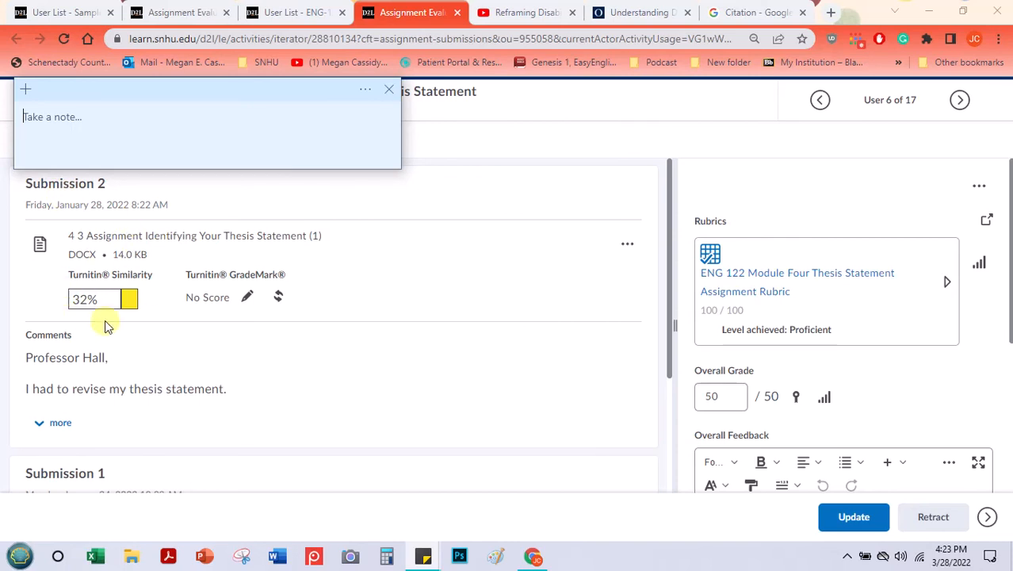
pyautogui.scroll(-1, 87, 381)
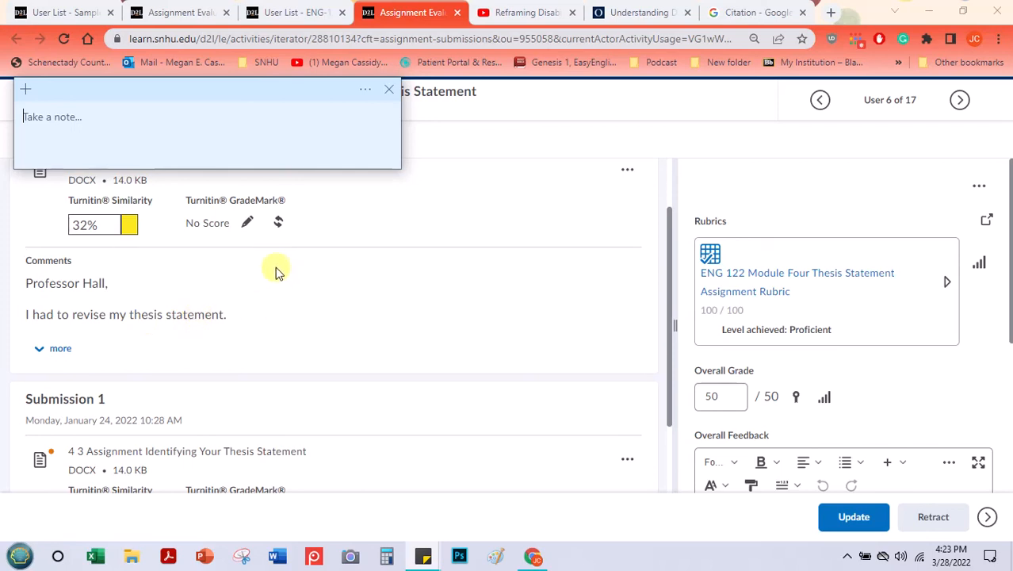
pyautogui.scroll(-1, 276, 270)
pyautogui.scroll(-1, 175, 396)
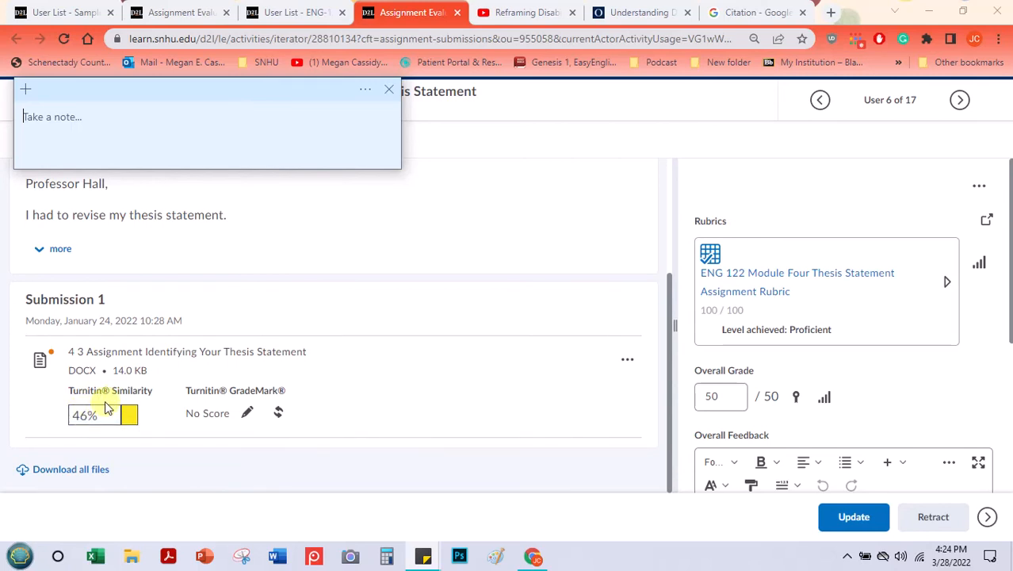
pyautogui.scroll(3, 95, 389)
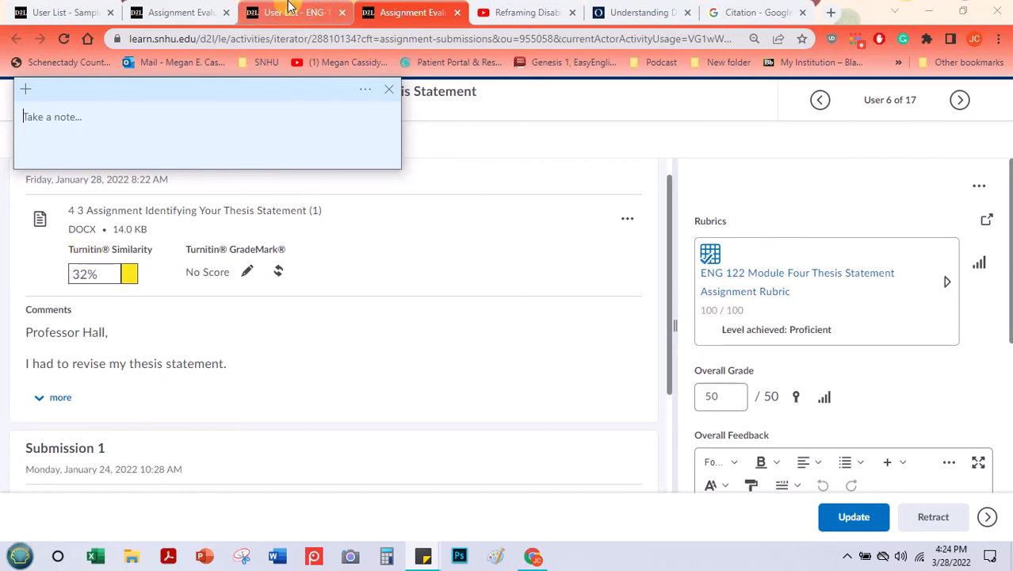
pyautogui.click(291, 9)
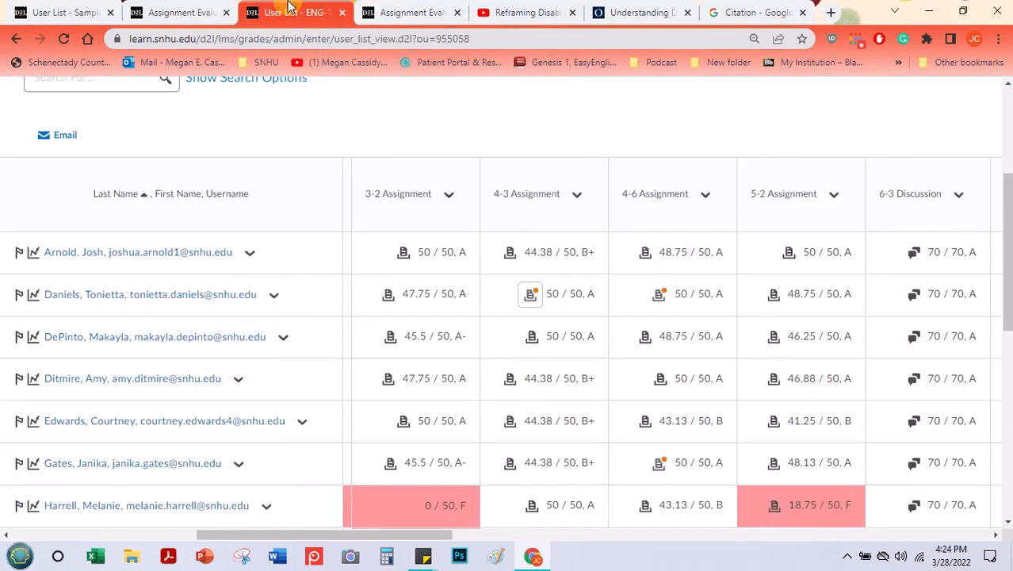
# Step: Close the ENG-122 user list and open the first student's submitted PDF for Write Your First Review
pyautogui.click(210, 11)
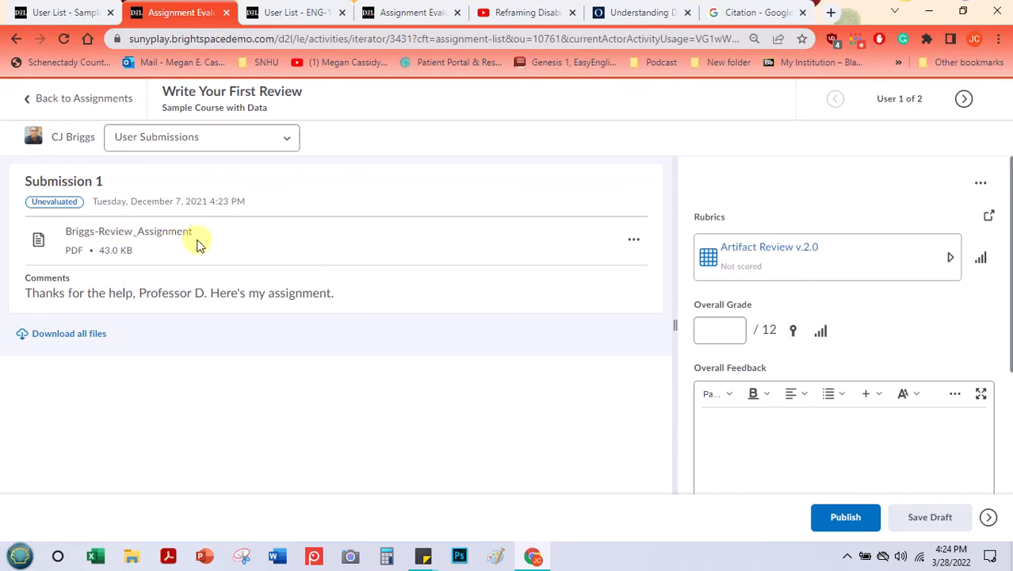
pyautogui.click(340, 14)
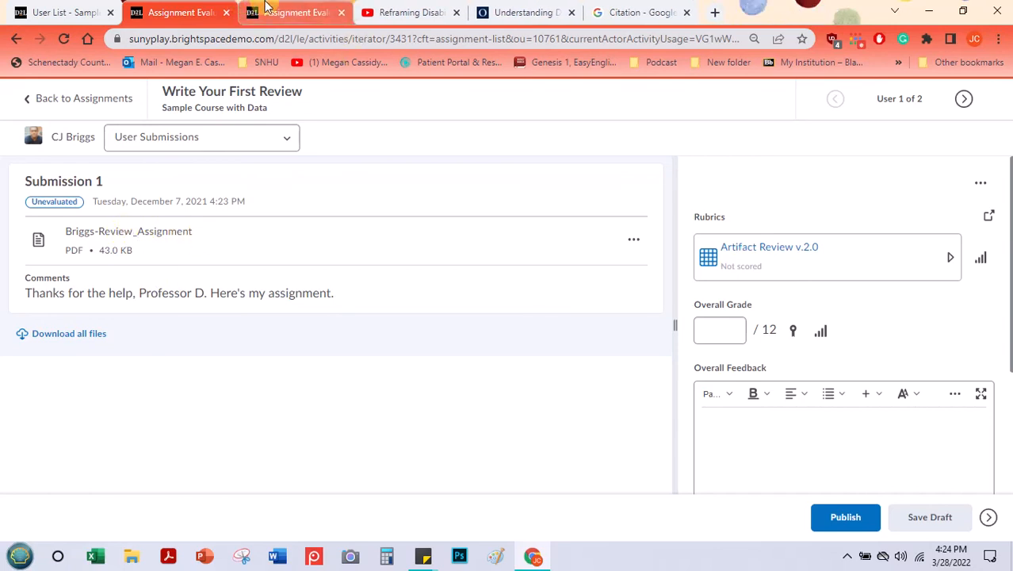
pyautogui.click(128, 238)
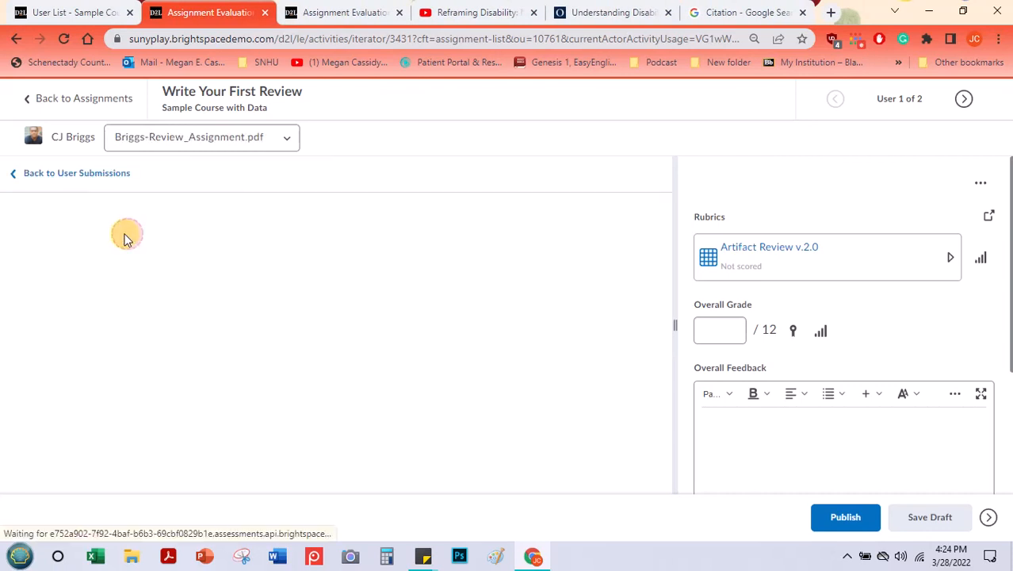
pyautogui.scroll(-2, 295, 297)
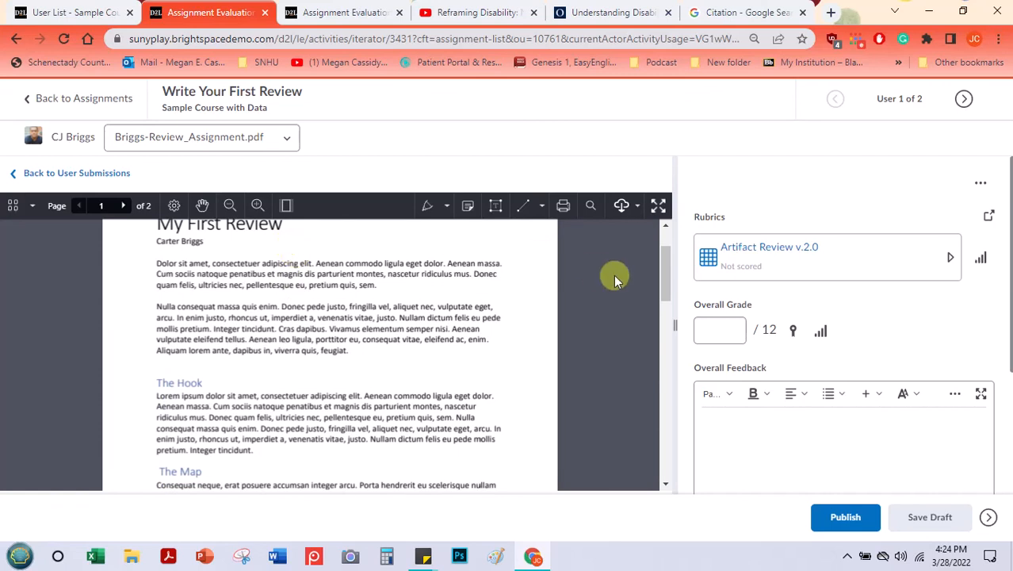
# Step: Open the PDF's document search, enlarge and pan the page, and look at page 2 before returning to page 1
pyautogui.click(593, 206)
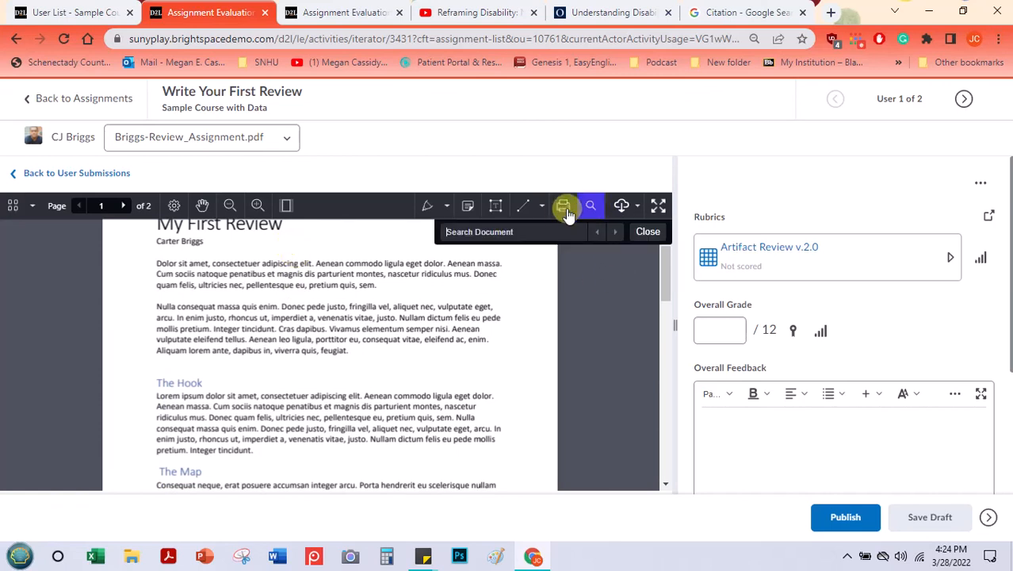
pyautogui.click(257, 207)
pyautogui.click(202, 205)
pyautogui.moveTo(277, 282); pyautogui.dragTo(228, 260)
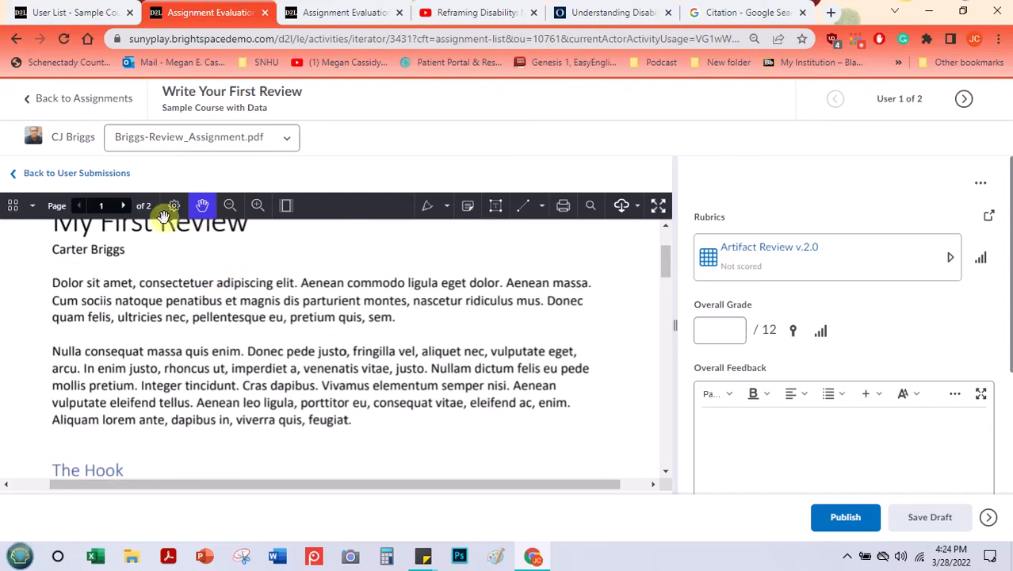
pyautogui.click(123, 207)
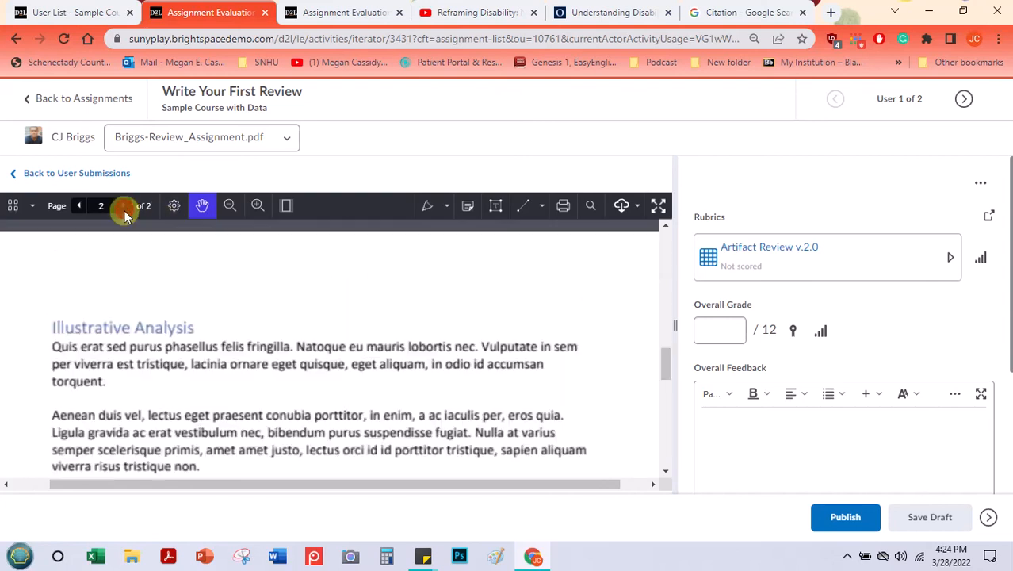
pyautogui.click(79, 206)
# Step: Try the drawing and text annotation tools by placing an empty text box above the PDF's title
pyautogui.click(428, 206)
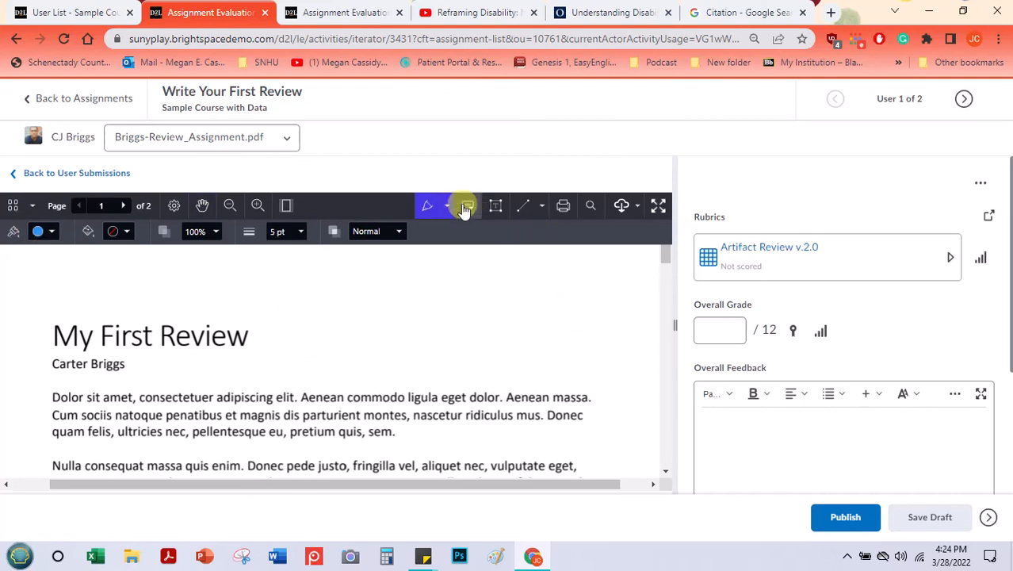
pyautogui.click(496, 205)
pyautogui.click(429, 294)
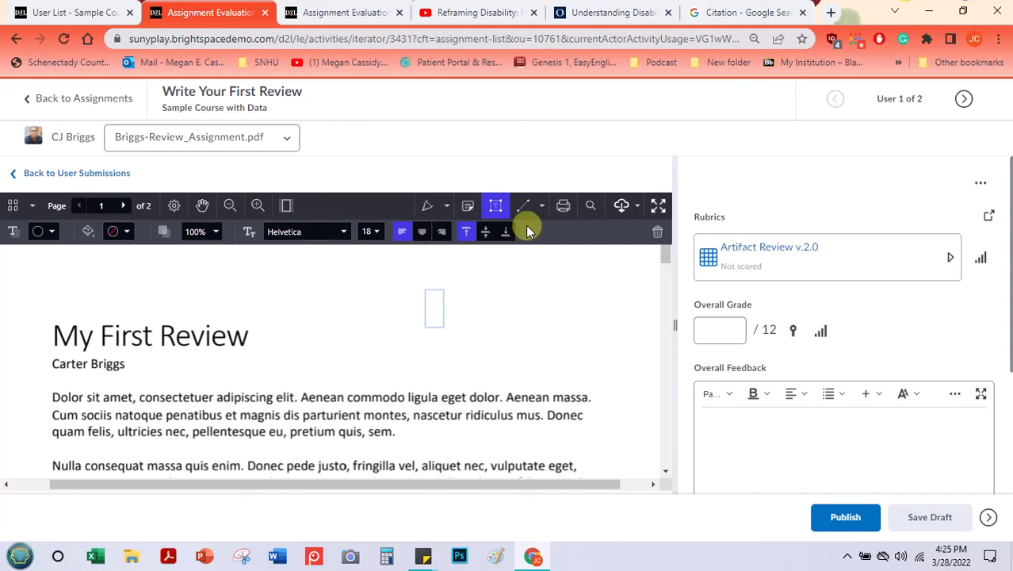
pyautogui.click(495, 211)
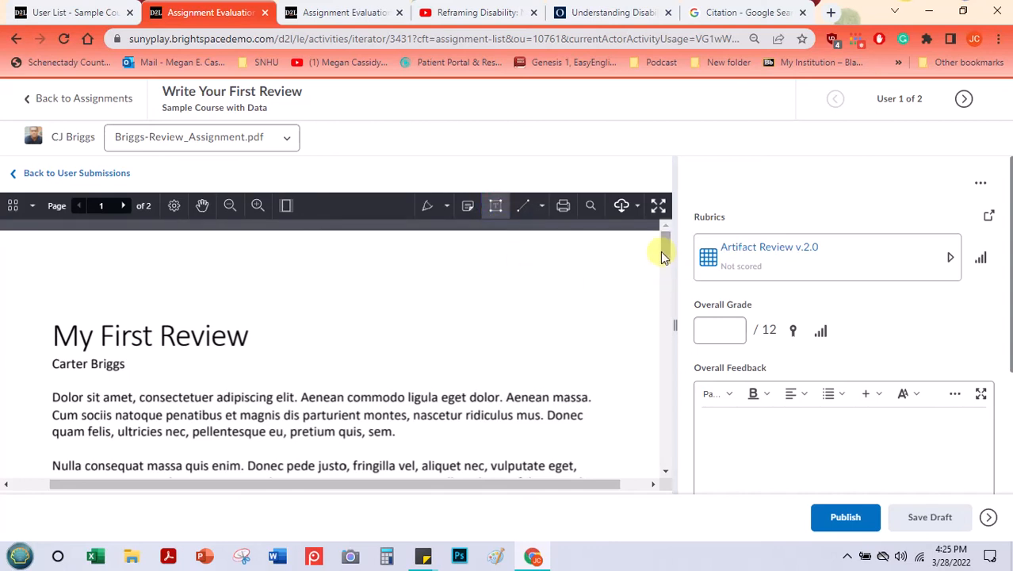
# Step: Score the Artifact Review v.2.0 rubric with Technical as Proficient, Organization as Satisfactory and Format as Proficient
pyautogui.click(755, 250)
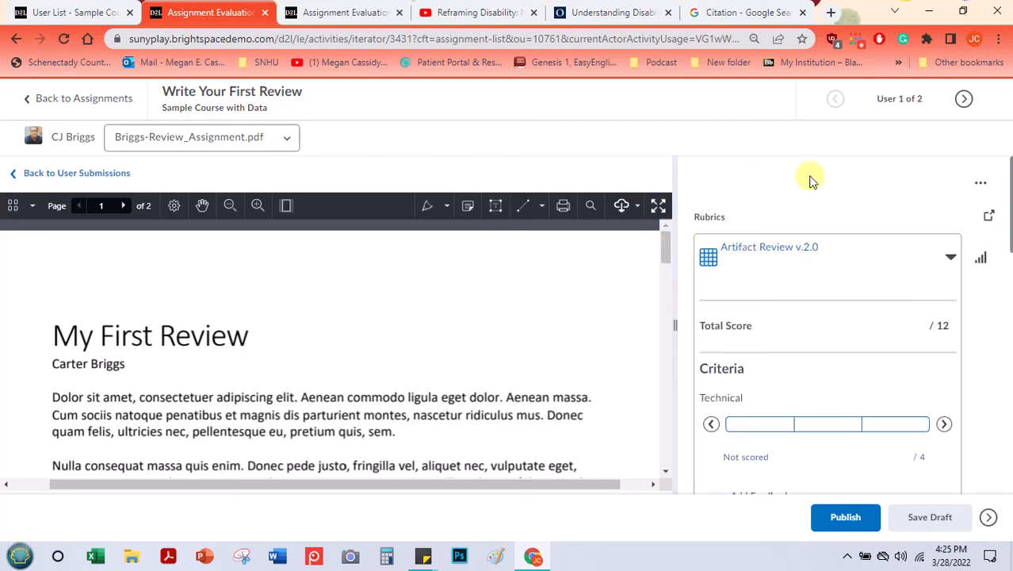
pyautogui.scroll(-4, 810, 179)
pyautogui.scroll(1, 800, 228)
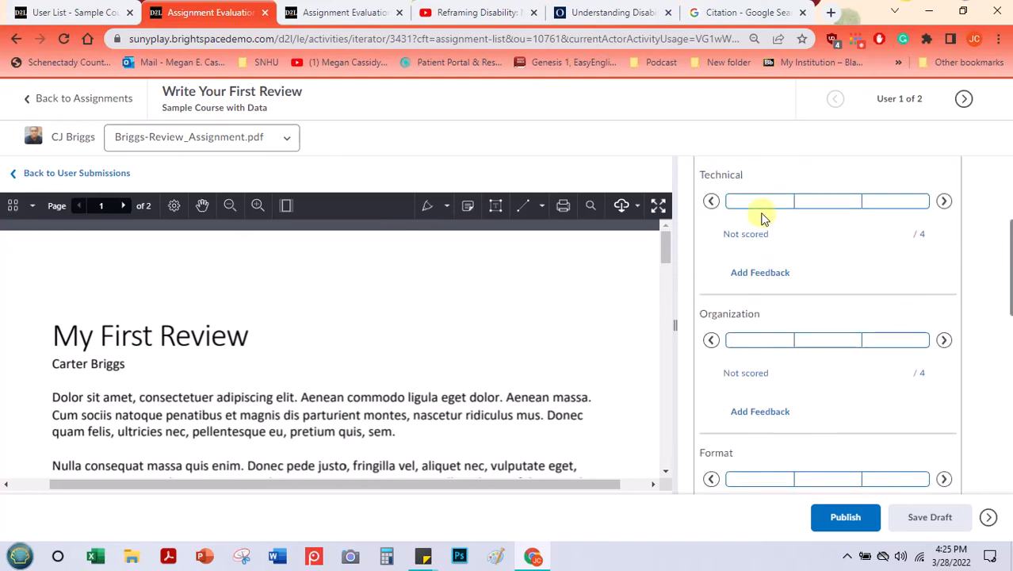
pyautogui.click(760, 201)
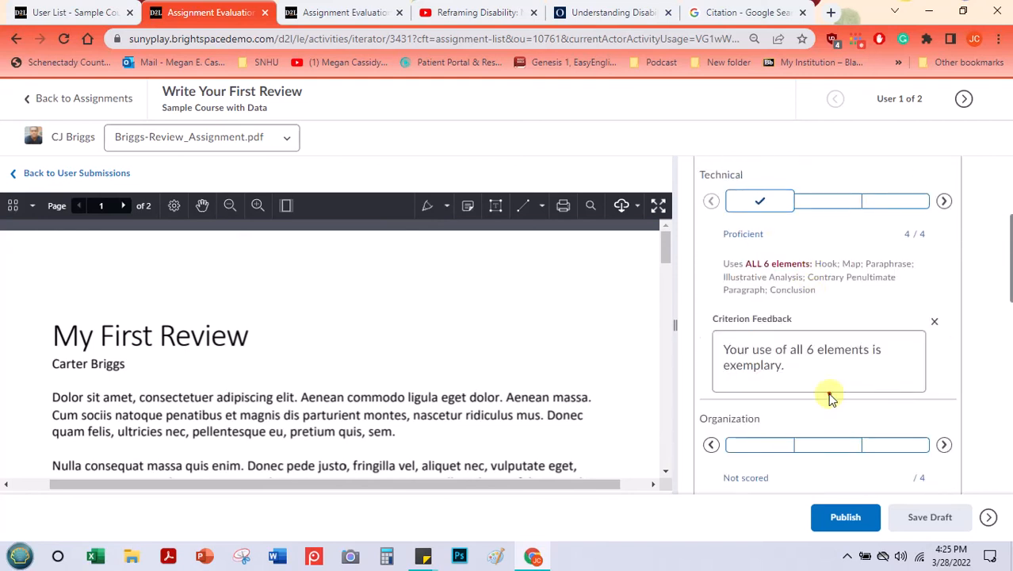
pyautogui.click(828, 444)
pyautogui.scroll(-5, 840, 265)
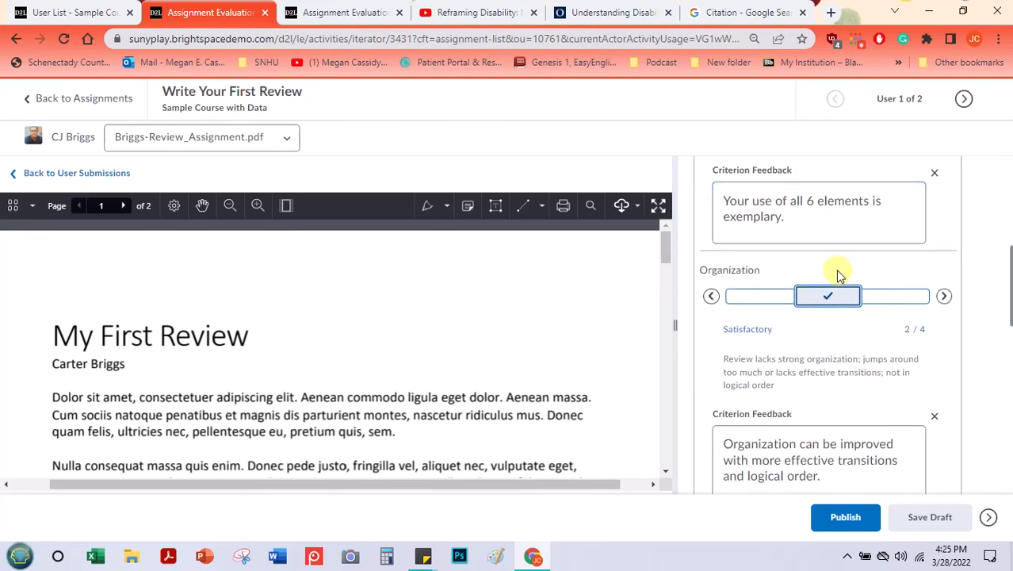
pyautogui.click(774, 333)
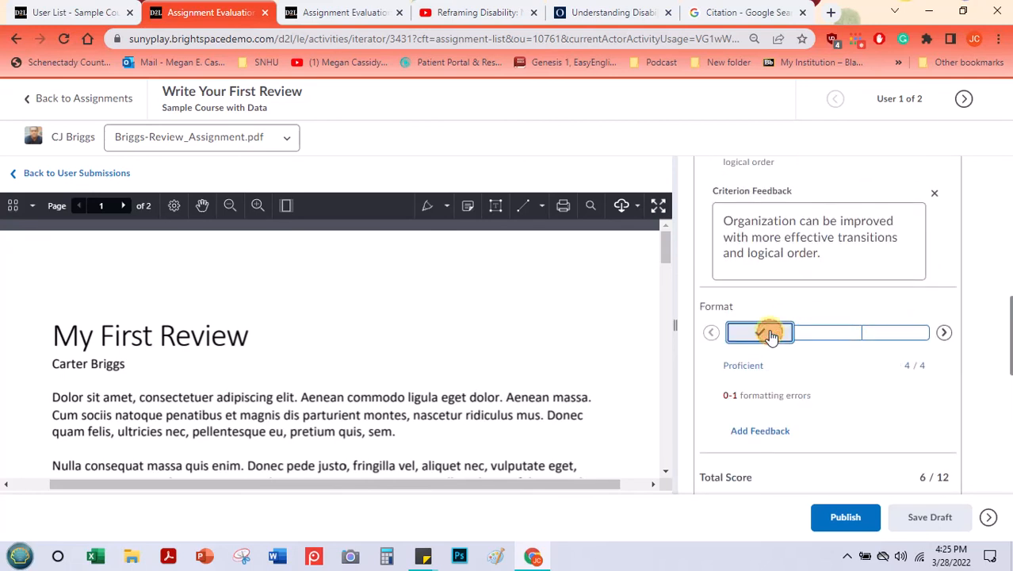
pyautogui.scroll(-2, 791, 254)
pyautogui.scroll(-2, 789, 245)
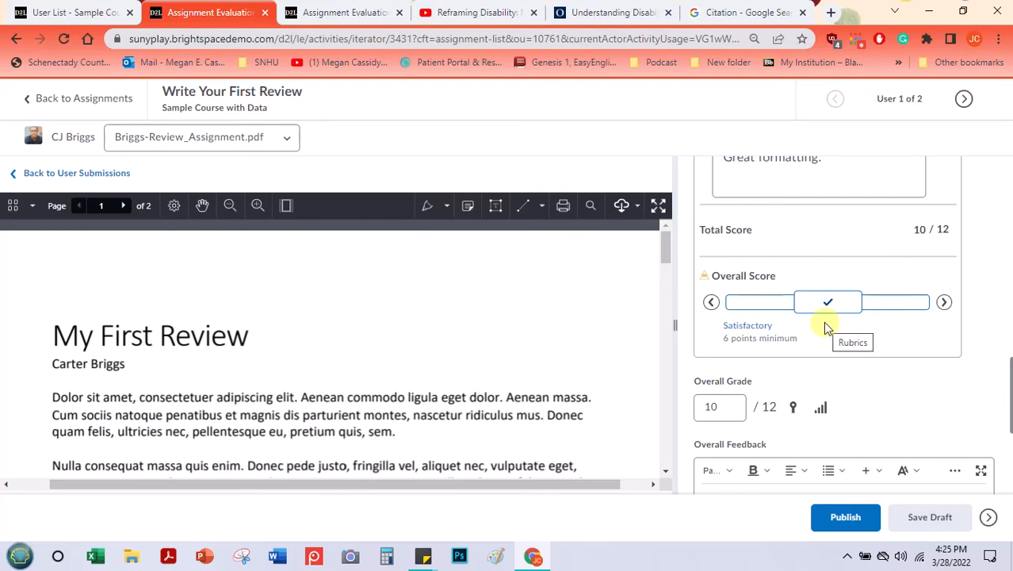
# Step: Try overriding the rubric's Overall Score with Proficient and Satisfactory, clearing each override and keeping Format at Proficient
pyautogui.click(768, 304)
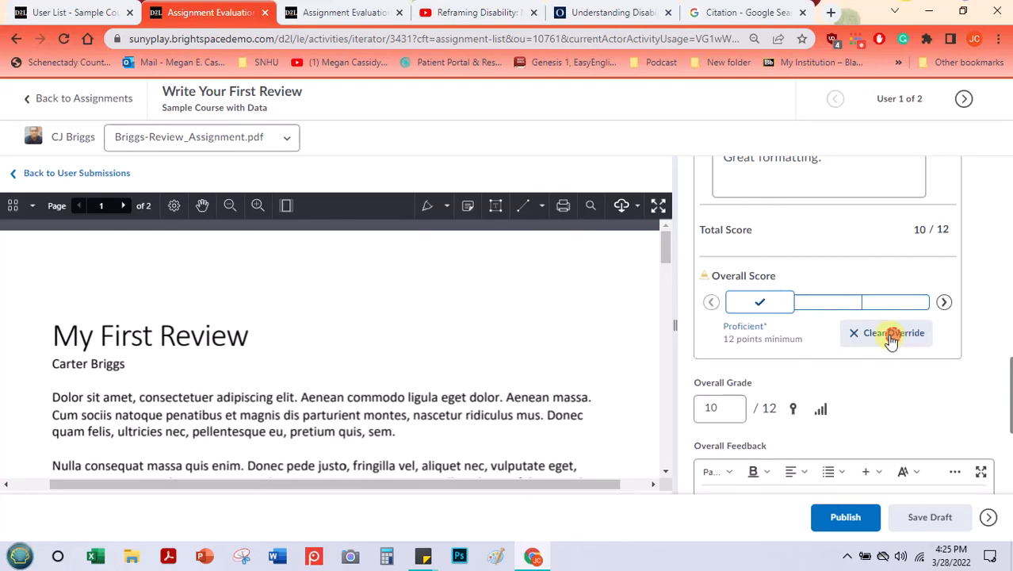
pyautogui.click(895, 347)
pyautogui.scroll(3, 855, 336)
pyautogui.click(806, 260)
pyautogui.click(761, 260)
pyautogui.scroll(-3, 847, 321)
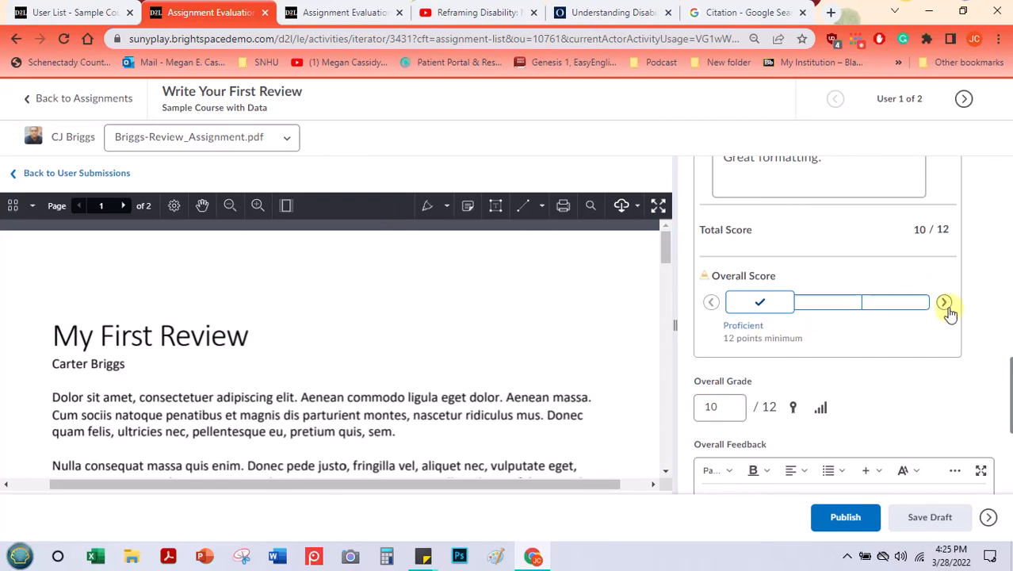
pyautogui.click(831, 306)
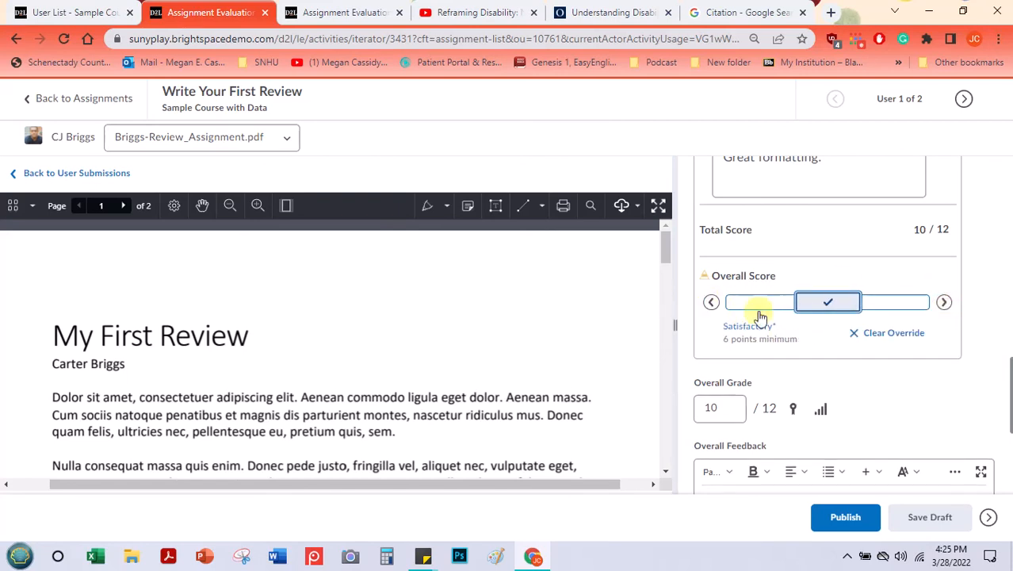
pyautogui.click(888, 334)
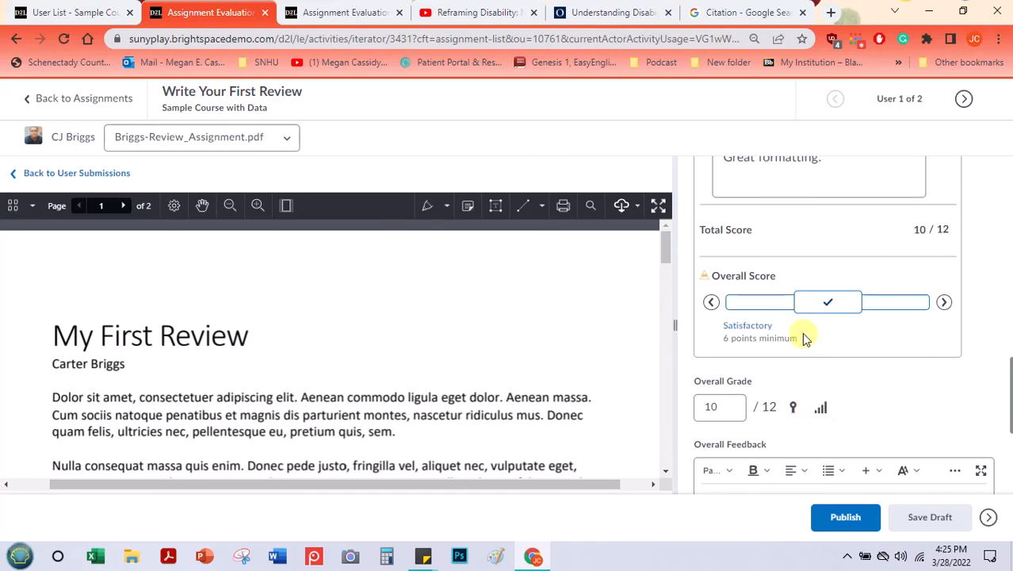
# Step: Review the rubric's total score against the Overall Grade and Overall Feedback fields
pyautogui.scroll(3, 805, 339)
pyautogui.scroll(-3, 784, 263)
pyautogui.scroll(-3, 783, 264)
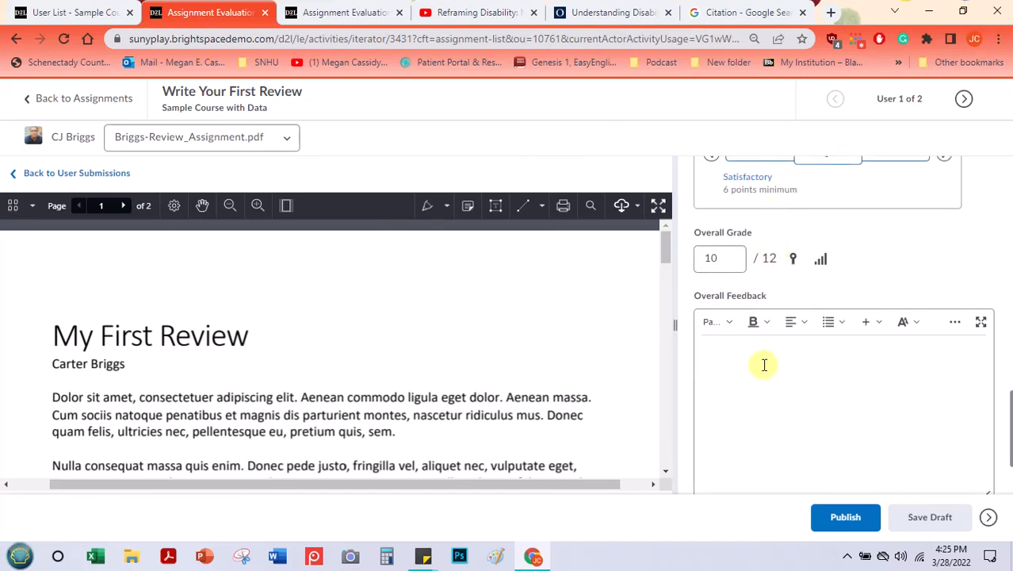
pyautogui.click(715, 351)
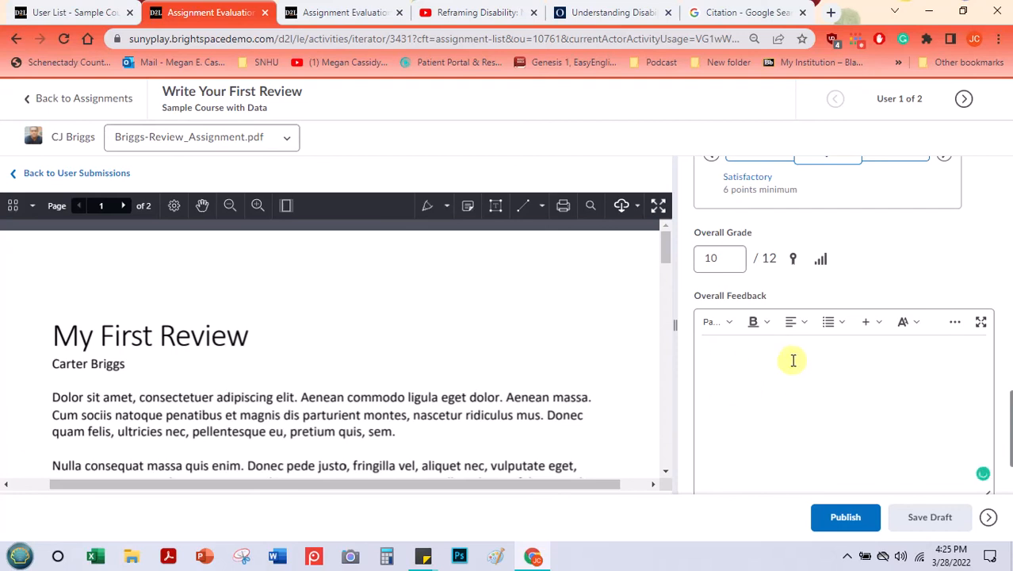
pyautogui.click(725, 261)
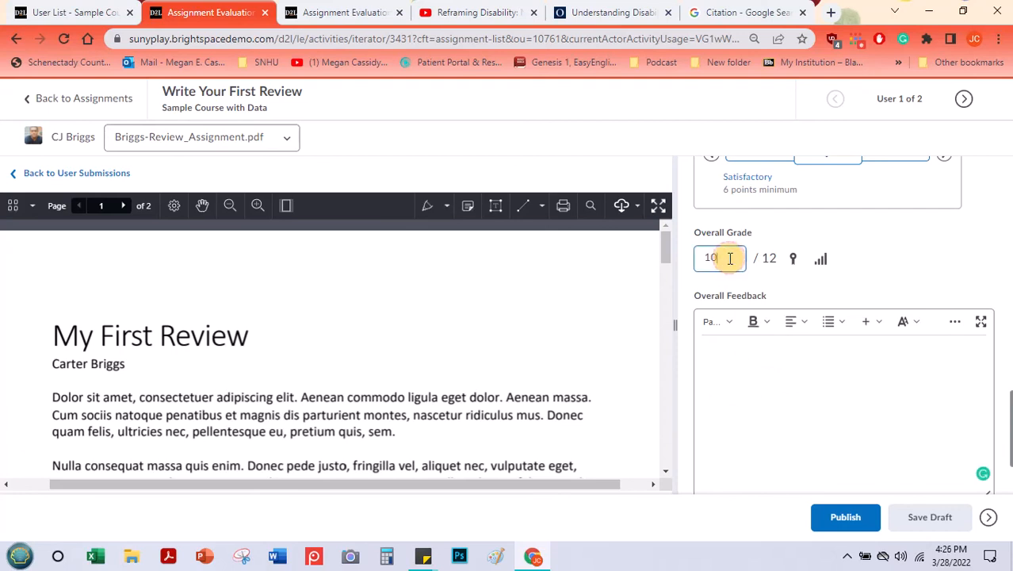
pyautogui.scroll(1, 731, 289)
pyautogui.scroll(2, 732, 295)
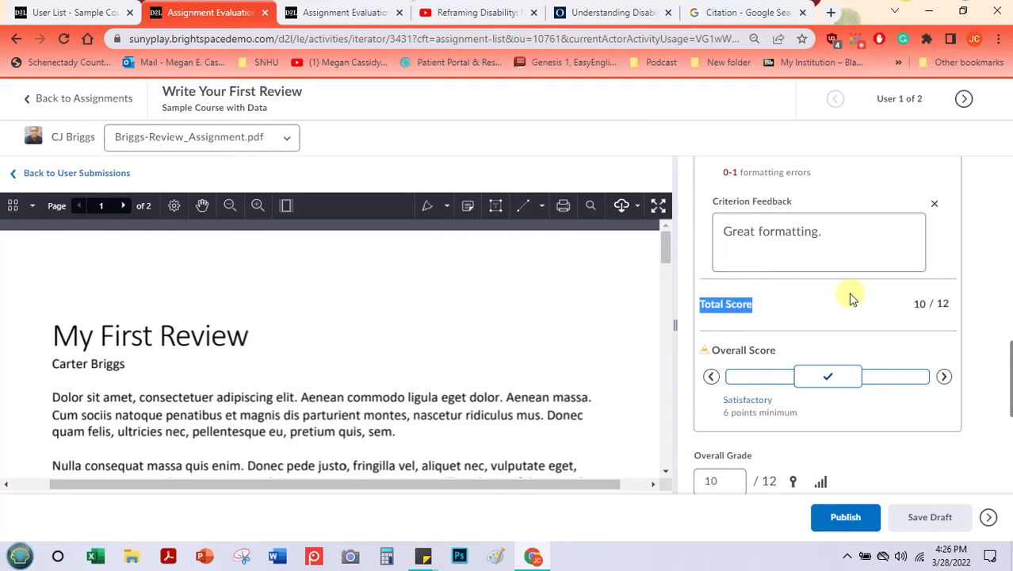
# Step: Clear the Format criterion's rating, try to publish the evaluation, and dismiss the confirmation
pyautogui.scroll(2, 850, 297)
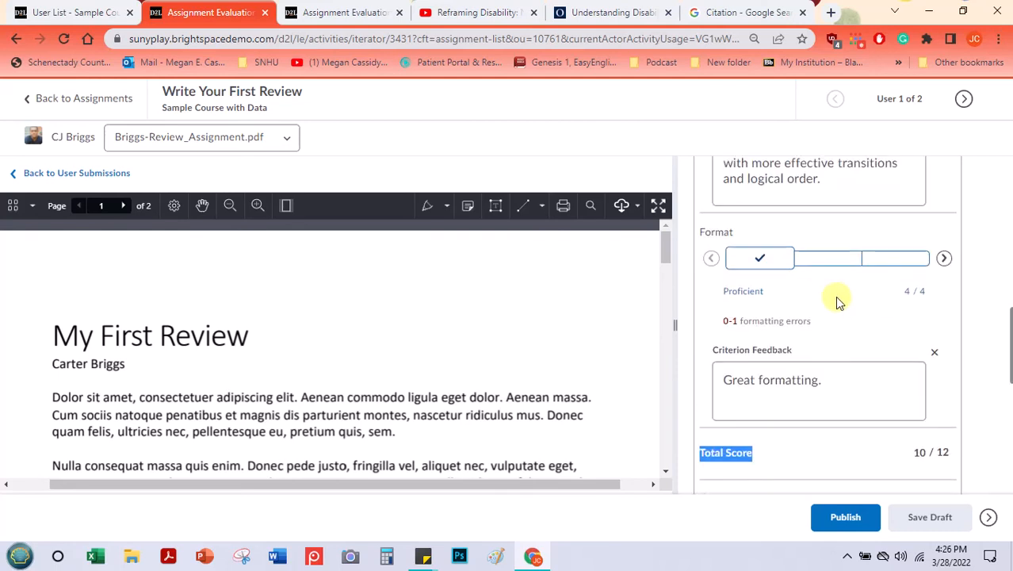
pyautogui.click(777, 260)
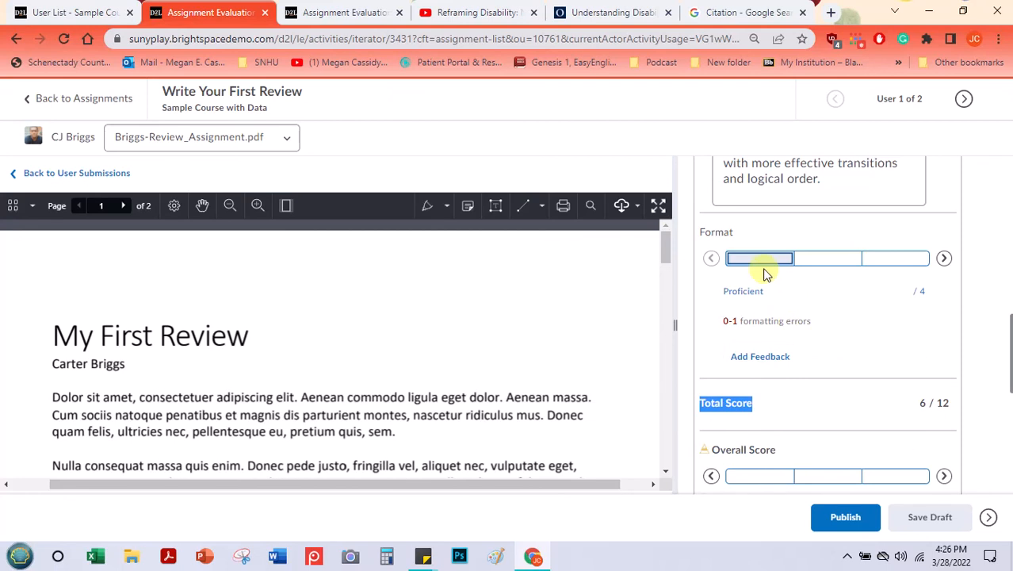
pyautogui.scroll(-4, 777, 273)
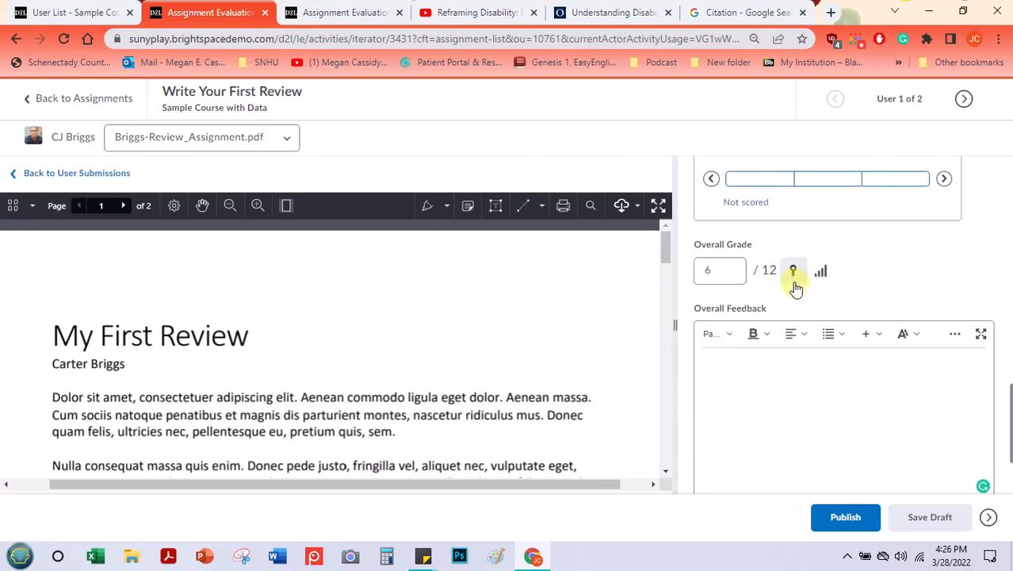
pyautogui.scroll(-1, 795, 286)
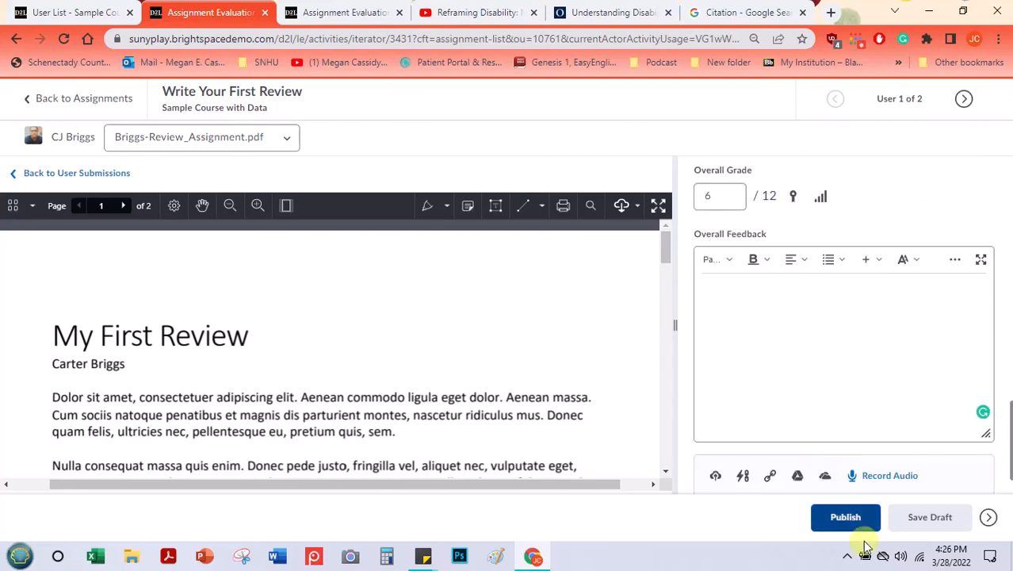
pyautogui.scroll(-1, 843, 468)
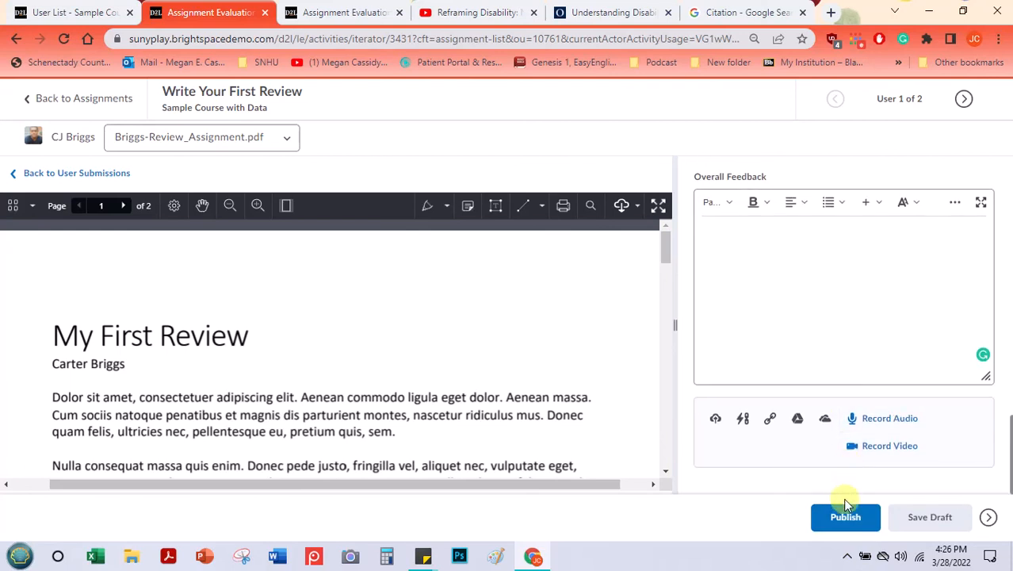
pyautogui.click(847, 516)
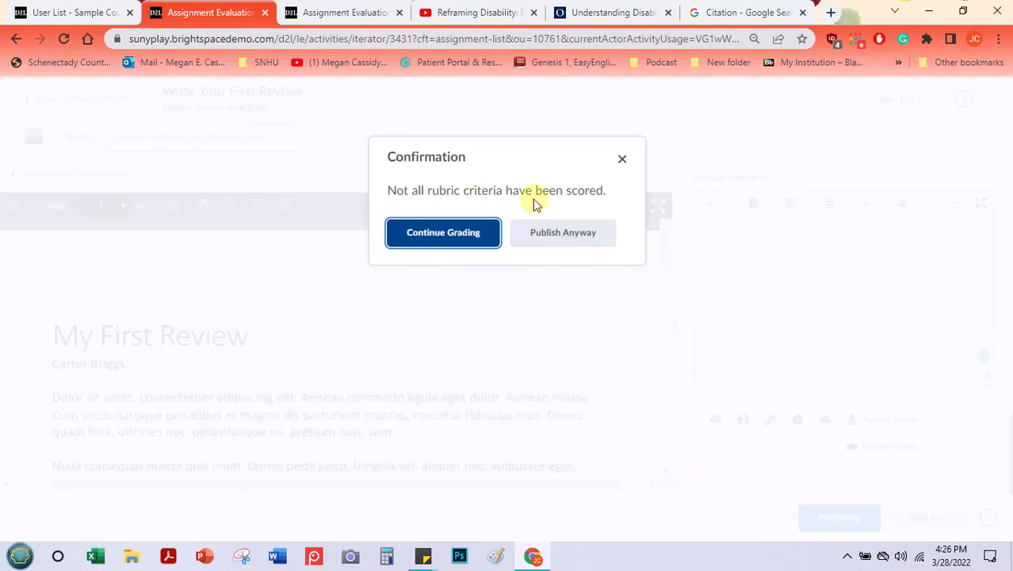
pyautogui.click(623, 163)
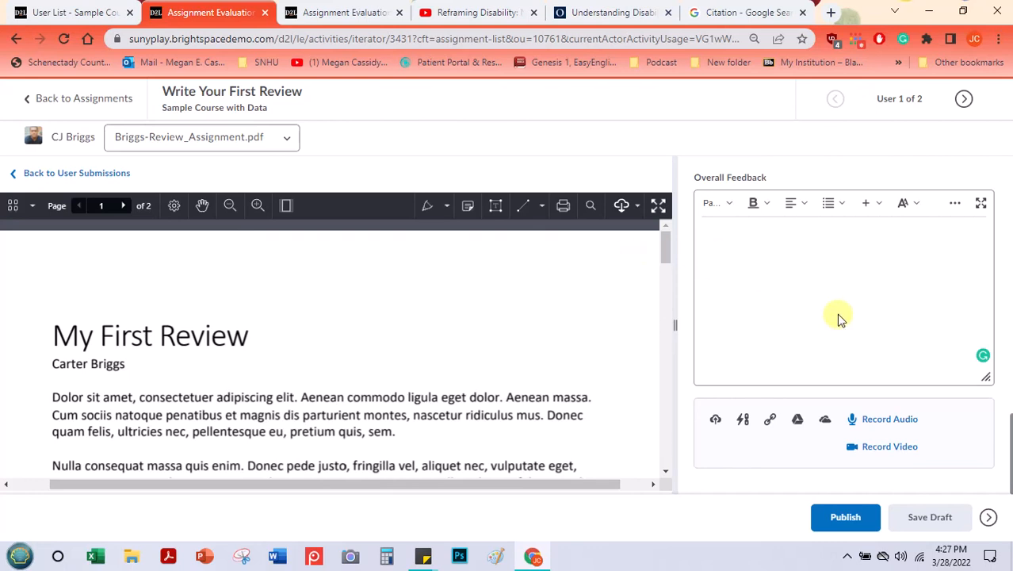
# Step: Return to the assignments list, discarding the unsaved evaluation changes, and open the course's Discussions
pyautogui.scroll(4, 838, 308)
pyautogui.scroll(-1, 838, 309)
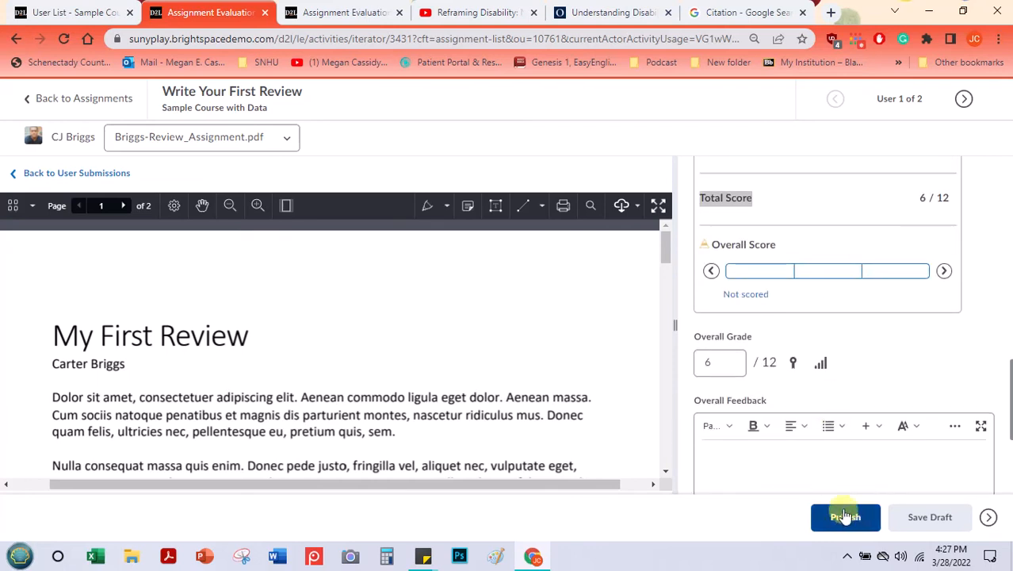
pyautogui.click(32, 99)
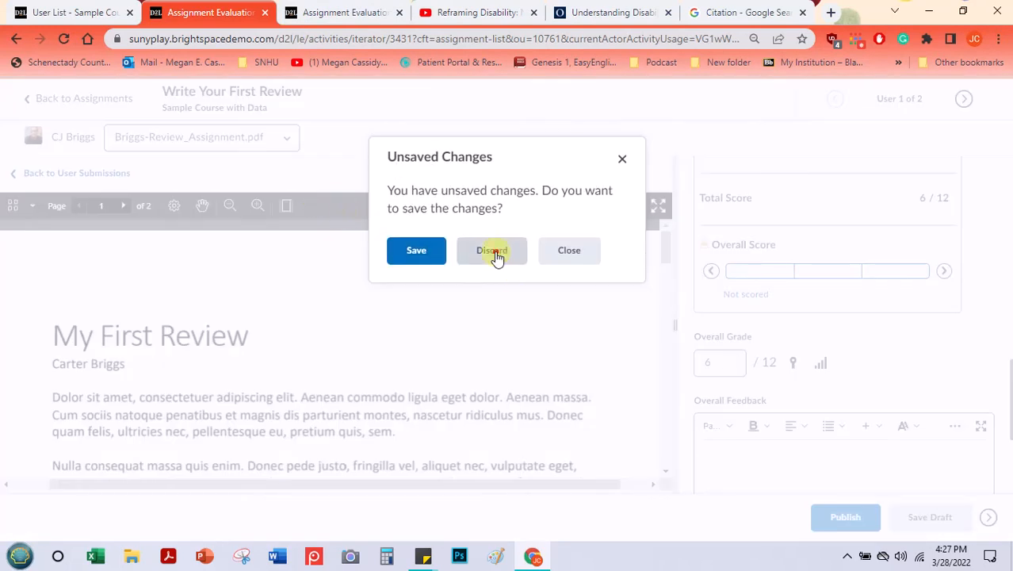
pyautogui.click(491, 225)
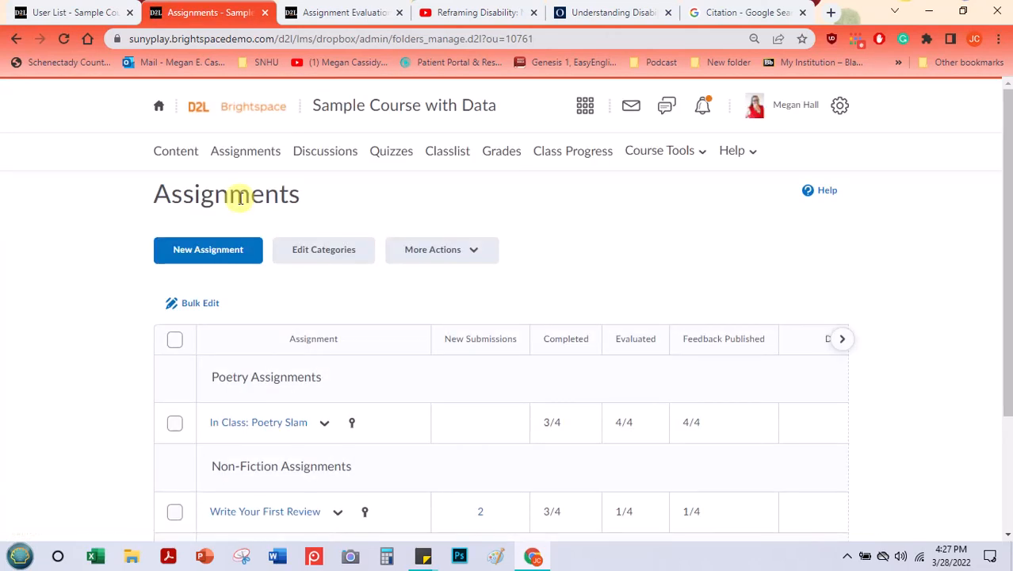
pyautogui.click(326, 159)
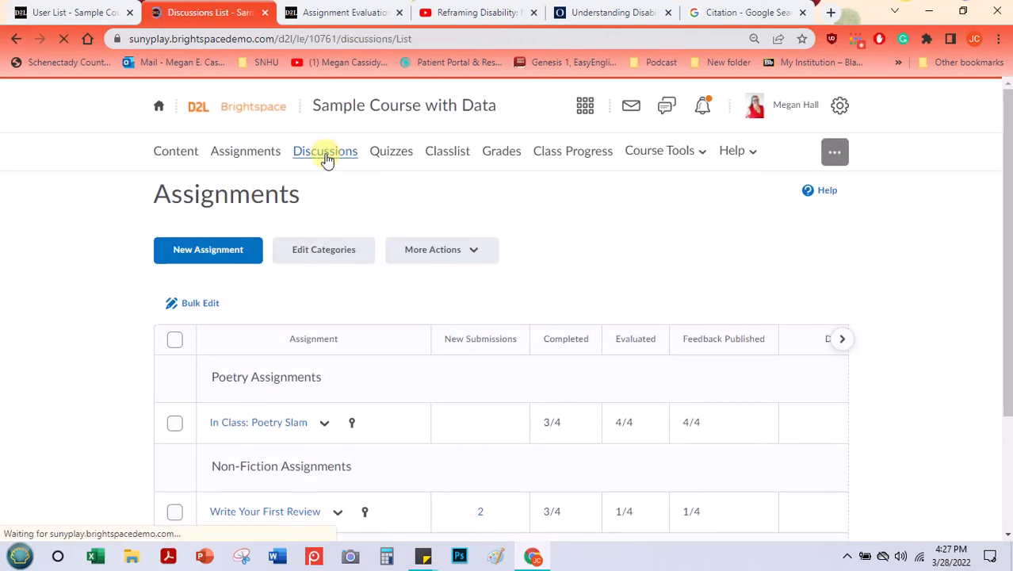
# Step: Find the Poem Draft topic in the Poetry Discussion forum and open it for assessment
pyautogui.scroll(-9, 330, 267)
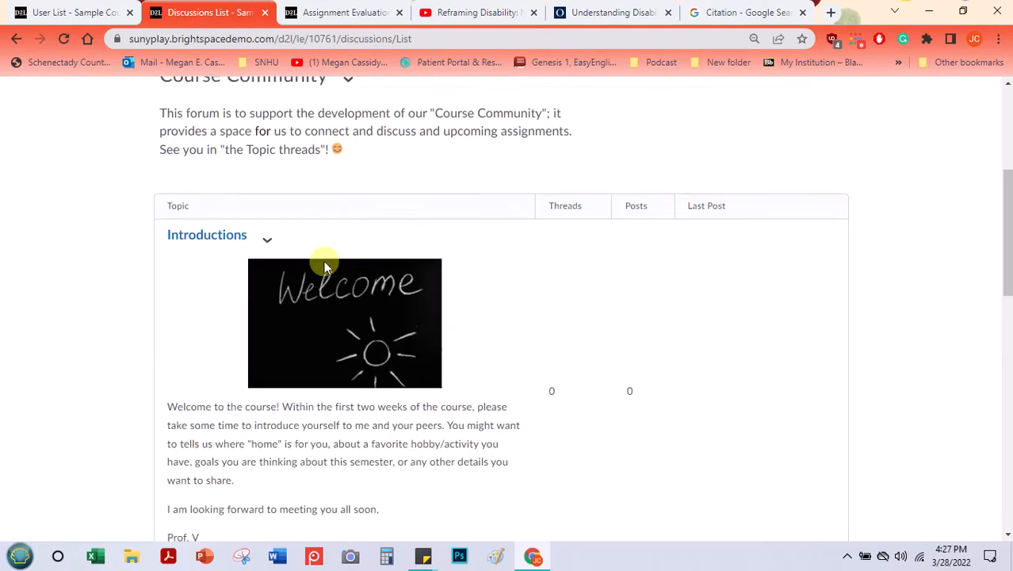
pyautogui.scroll(-6, 283, 268)
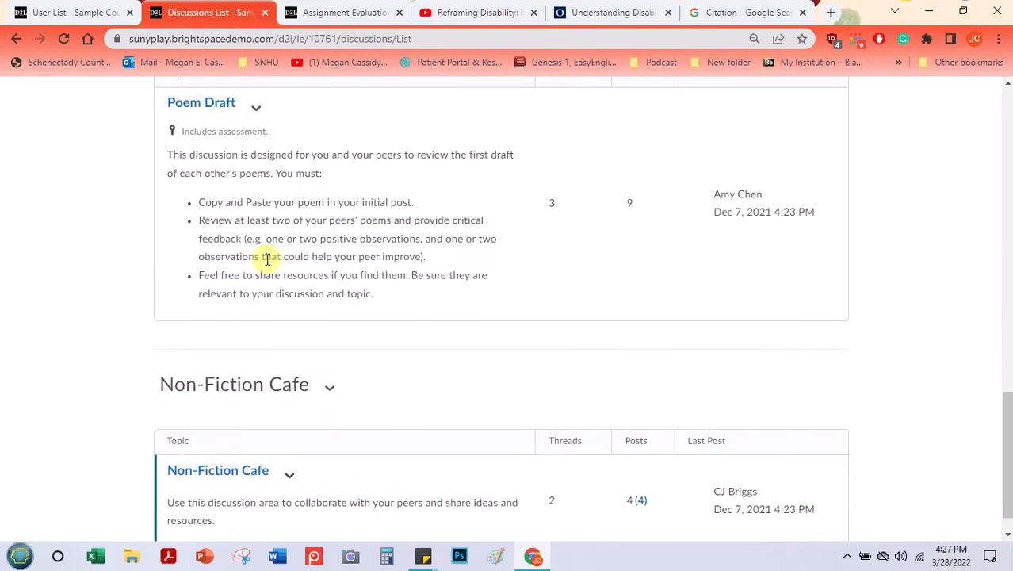
pyautogui.scroll(1, 261, 249)
pyautogui.click(256, 185)
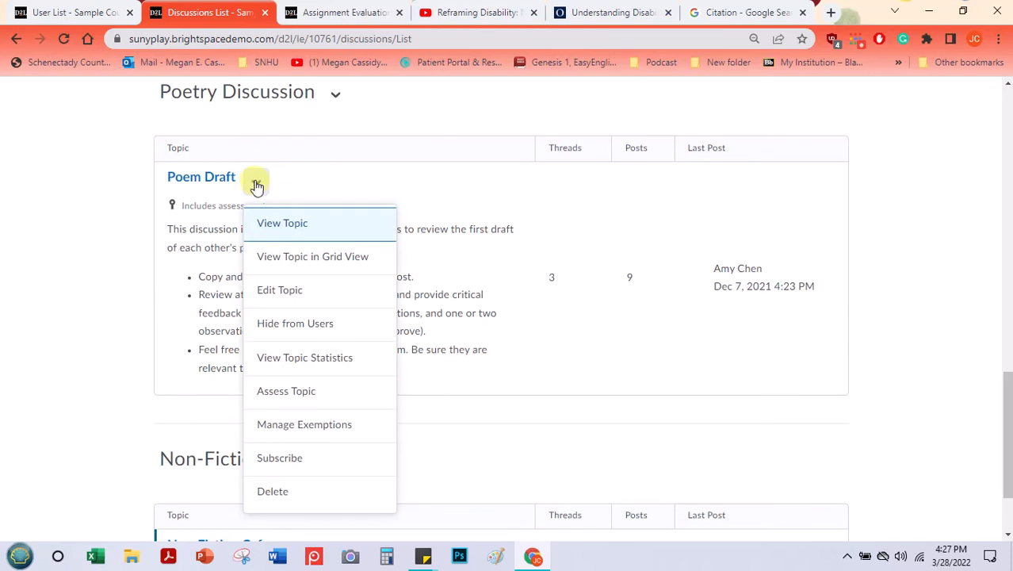
pyautogui.click(601, 292)
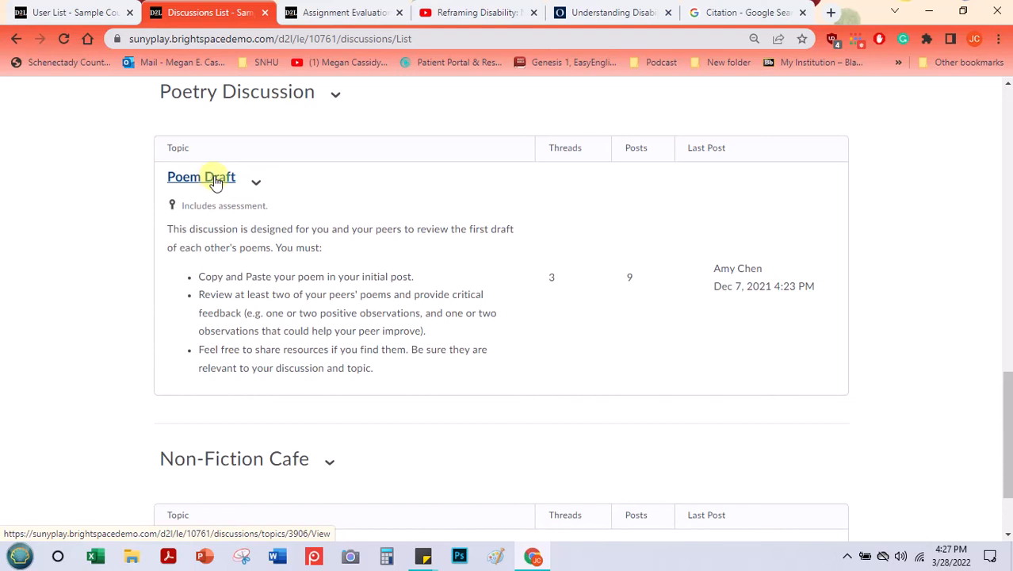
pyautogui.click(256, 183)
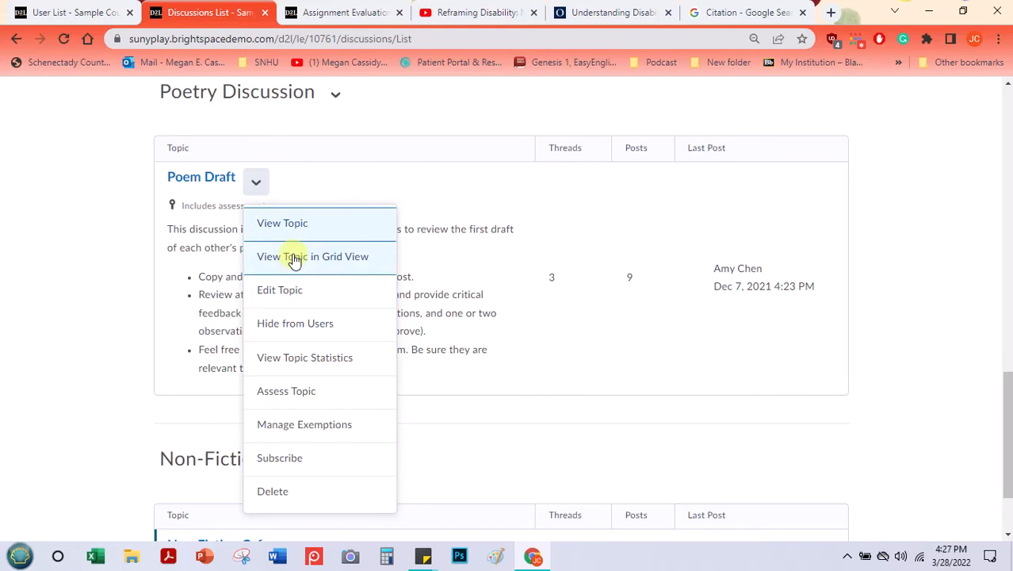
pyautogui.click(300, 397)
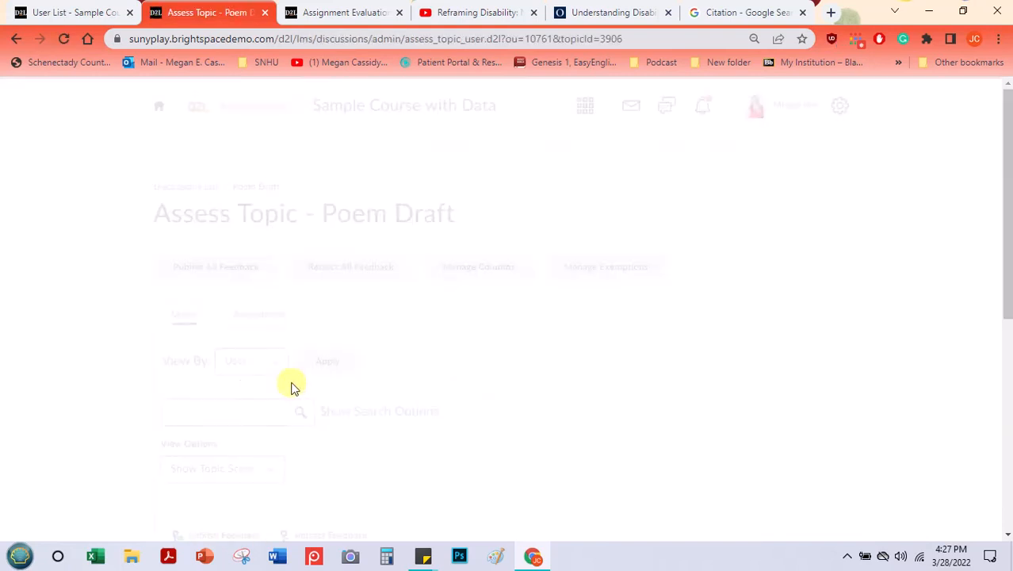
# Step: Open the first listed student's topic score, page to the next student's evaluation, and return to the first
pyautogui.scroll(-4, 369, 327)
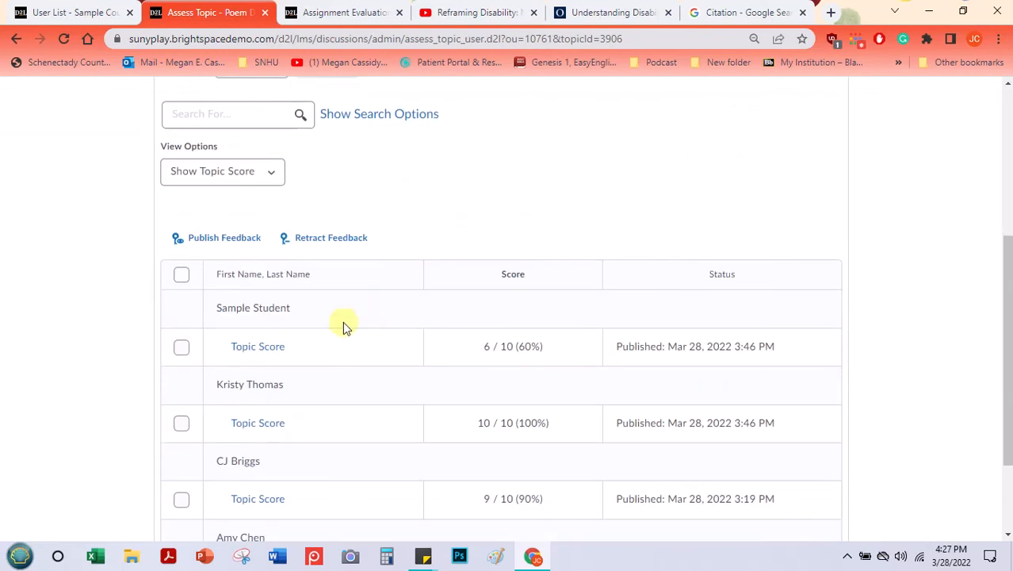
pyautogui.click(262, 349)
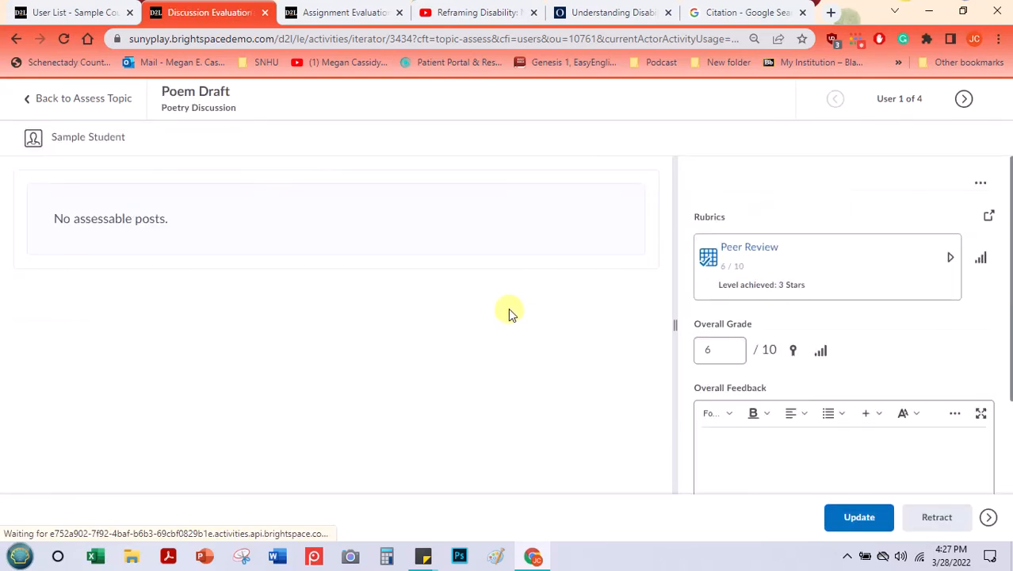
pyautogui.click(963, 103)
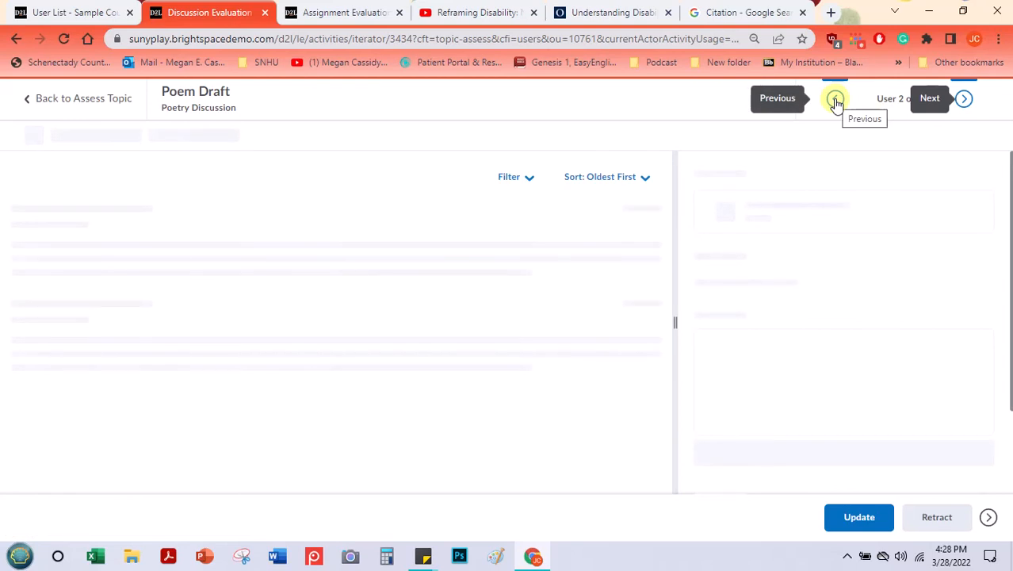
pyautogui.click(836, 100)
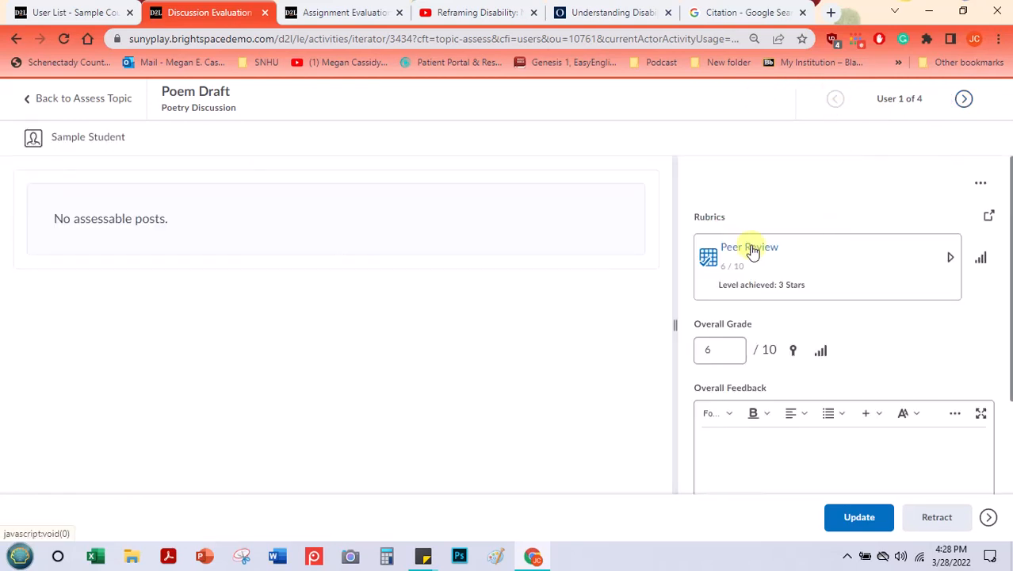
# Step: Try rating the Peer Review rubric at 4 Stars and return to the topic's assessment list without saving
pyautogui.click(754, 260)
pyautogui.scroll(-3, 754, 249)
pyautogui.click(749, 271)
pyautogui.click(781, 271)
pyautogui.scroll(-5, 843, 229)
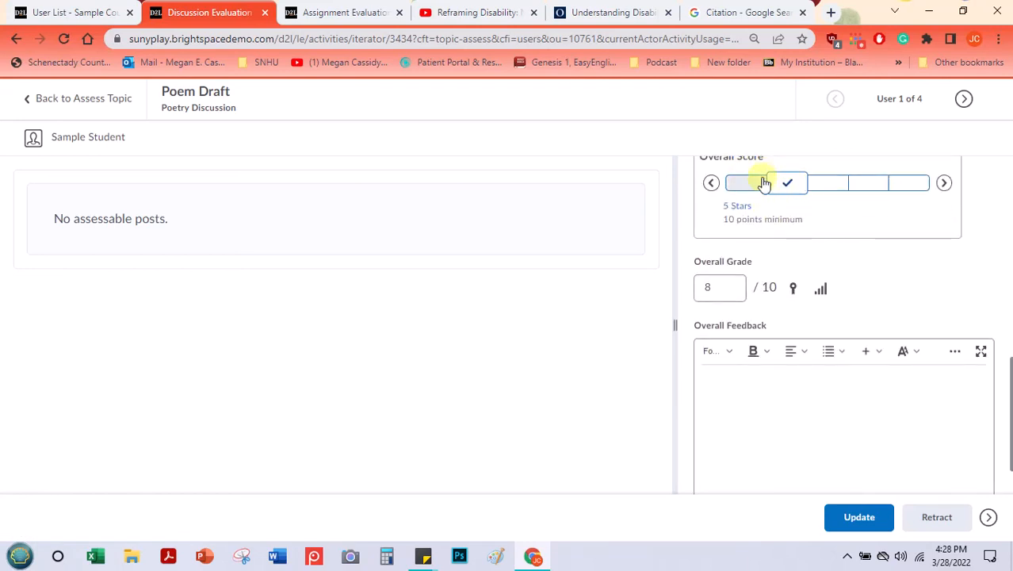
pyautogui.click(764, 388)
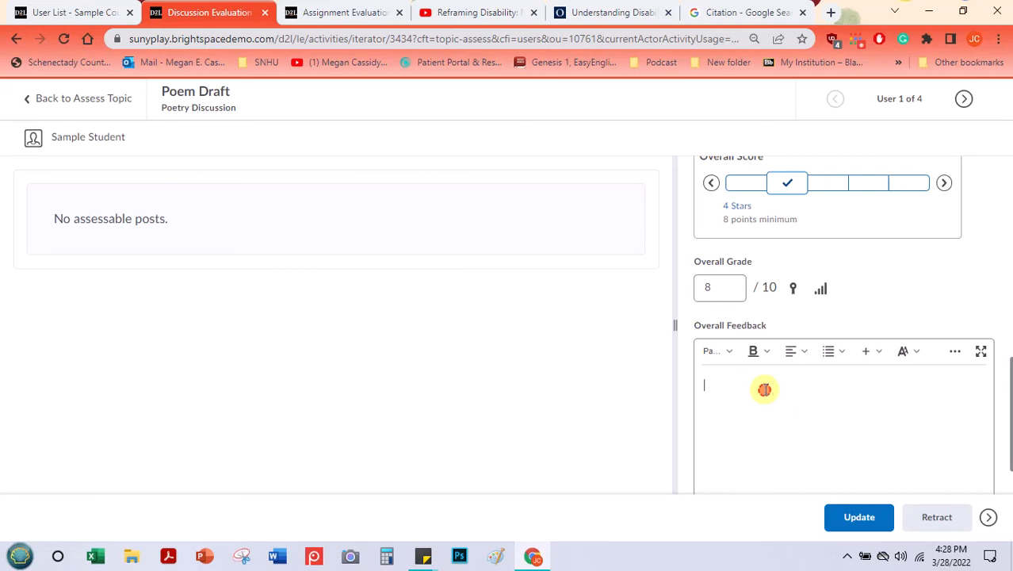
pyautogui.click(884, 524)
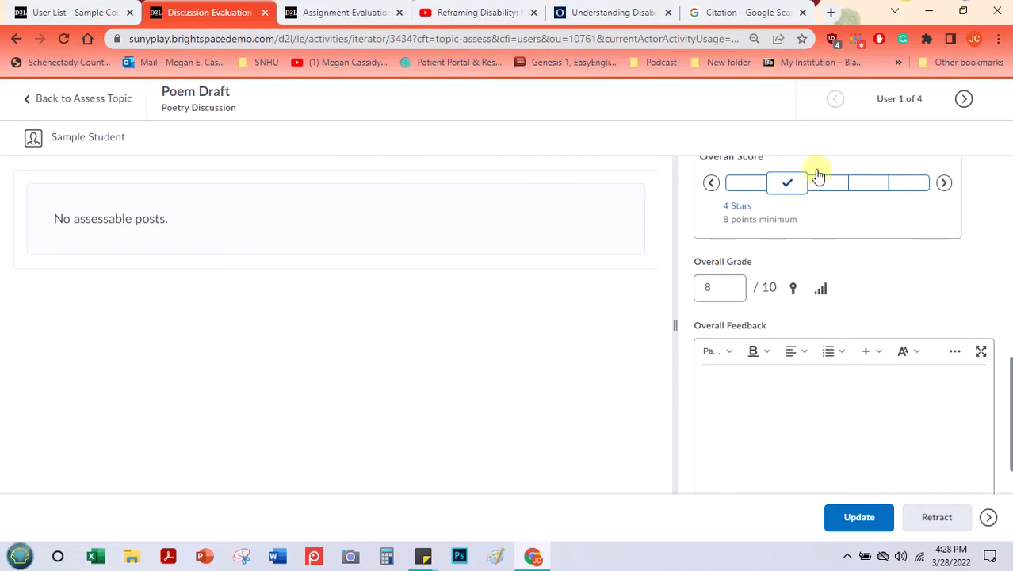
pyautogui.click(45, 104)
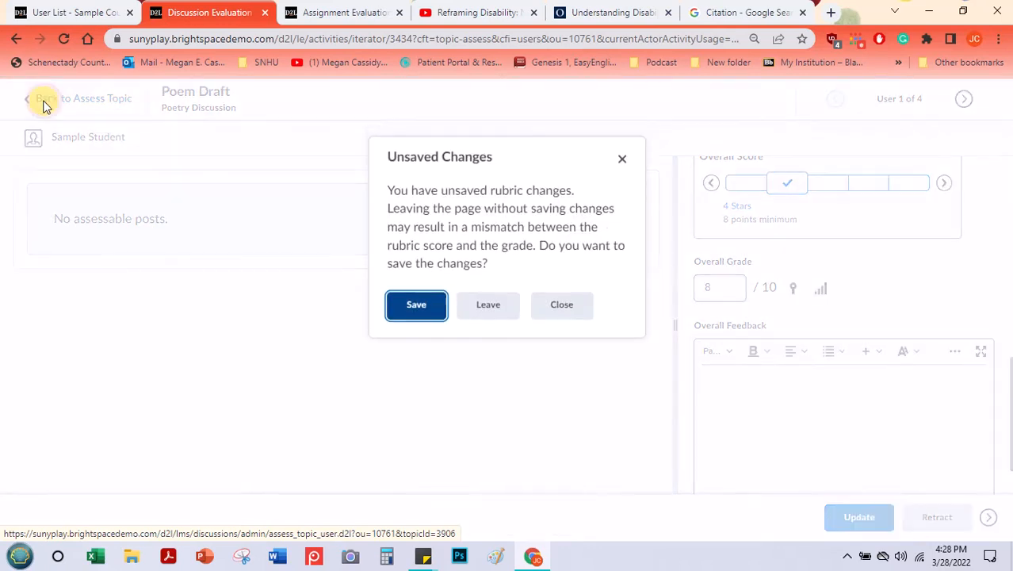
pyautogui.click(491, 311)
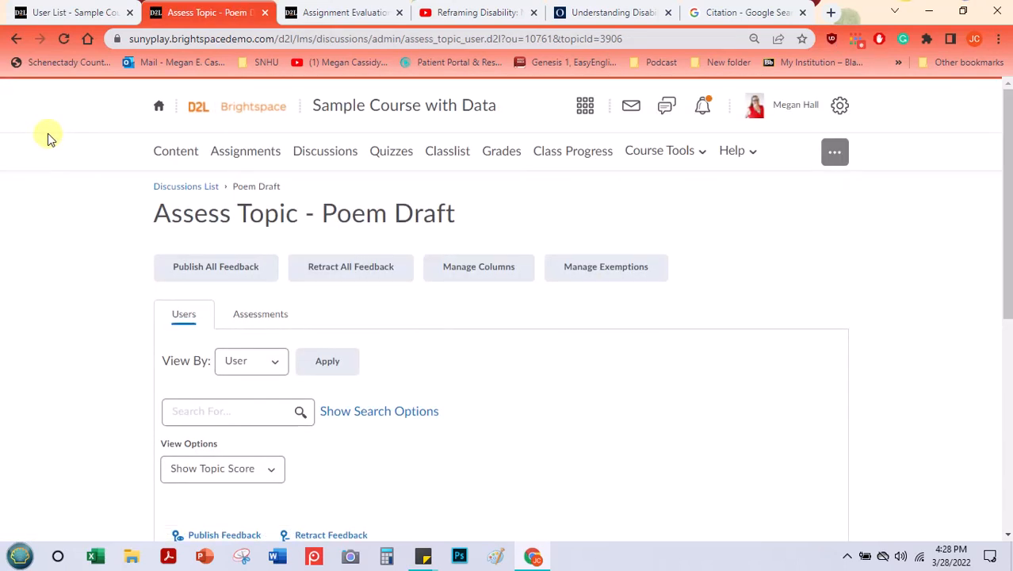
# Step: Open the course's Quizzes and view the grading page of Knowledge Check: Unit 1
pyautogui.click(393, 154)
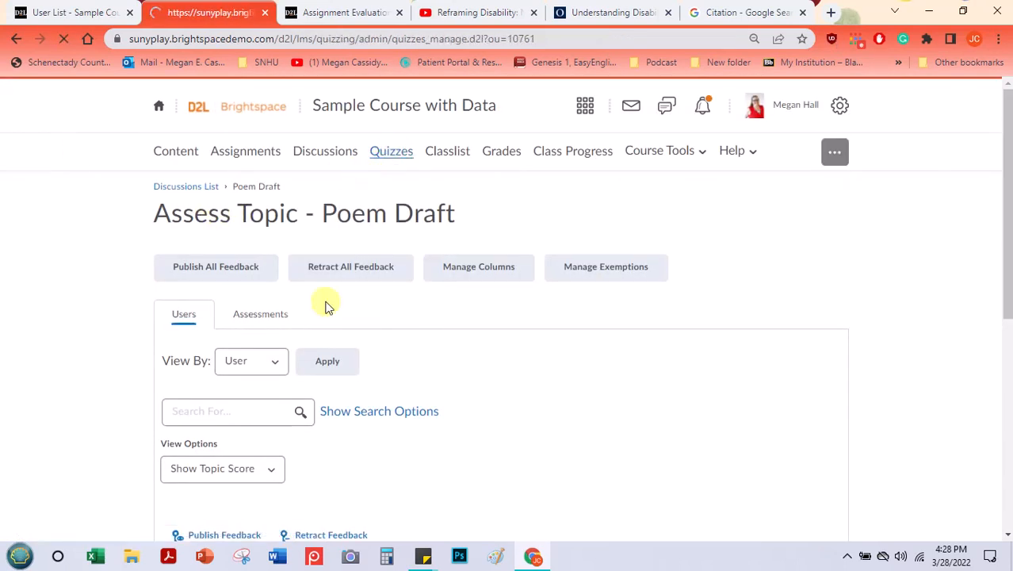
pyautogui.scroll(-1, 342, 259)
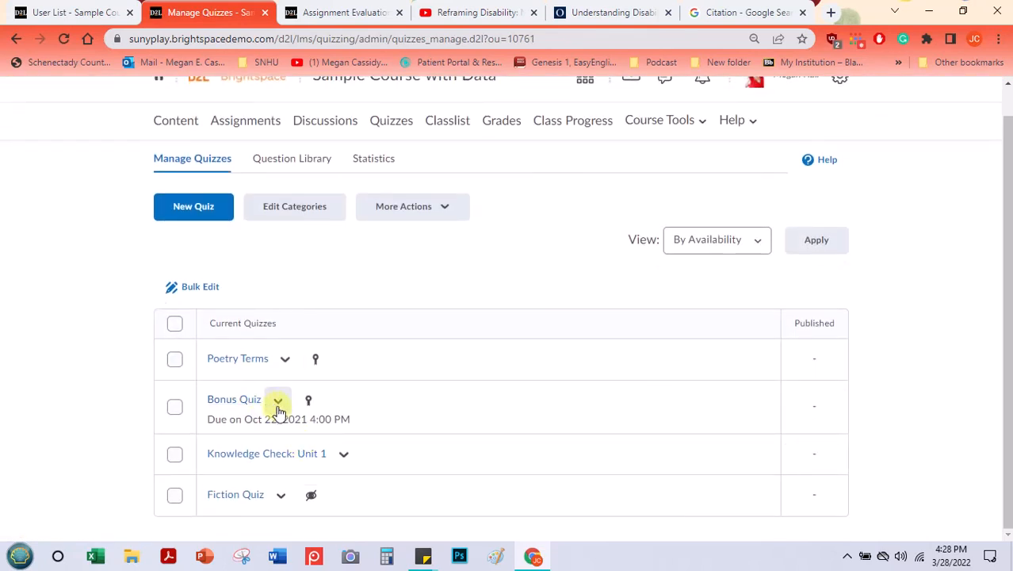
pyautogui.click(346, 454)
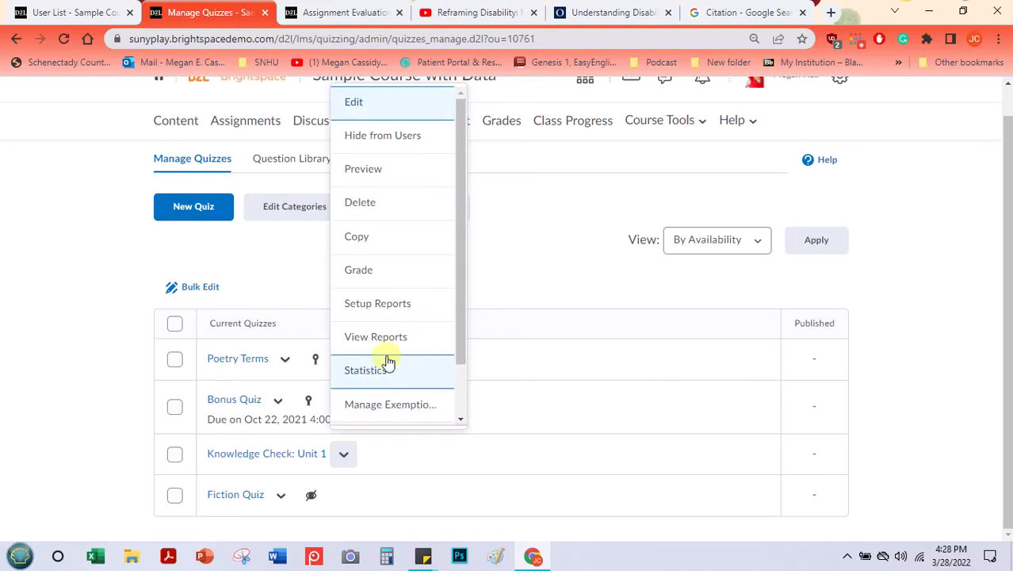
pyautogui.scroll(-1, 378, 315)
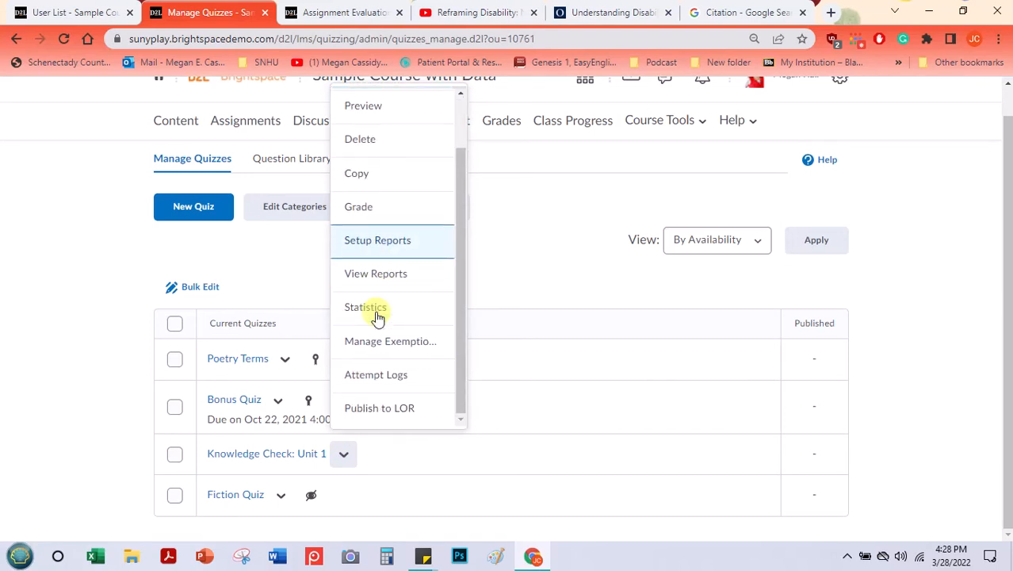
pyautogui.click(400, 348)
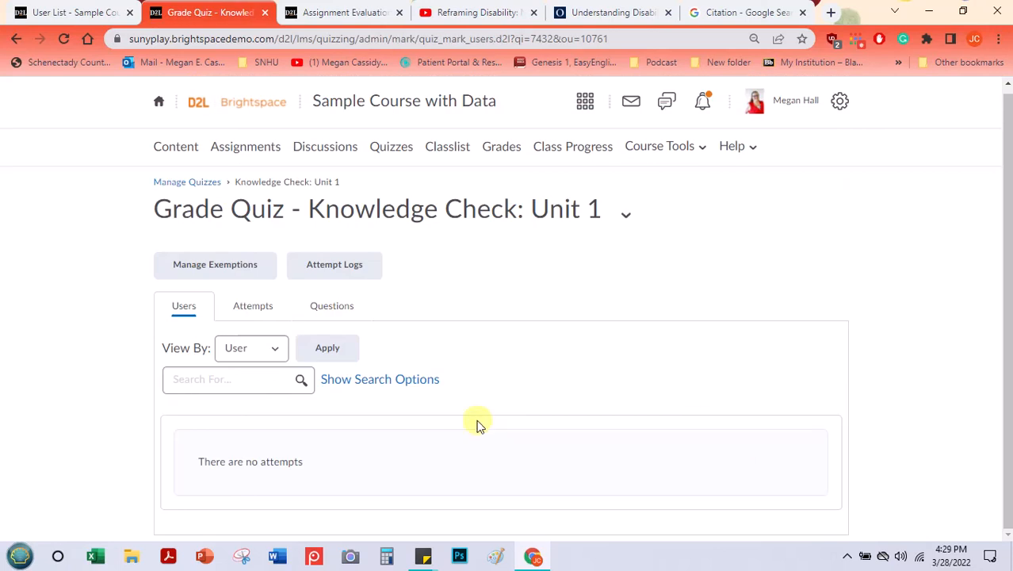
# Step: Return to the quiz list and view the grading page of the Poetry Terms quiz
pyautogui.click(15, 38)
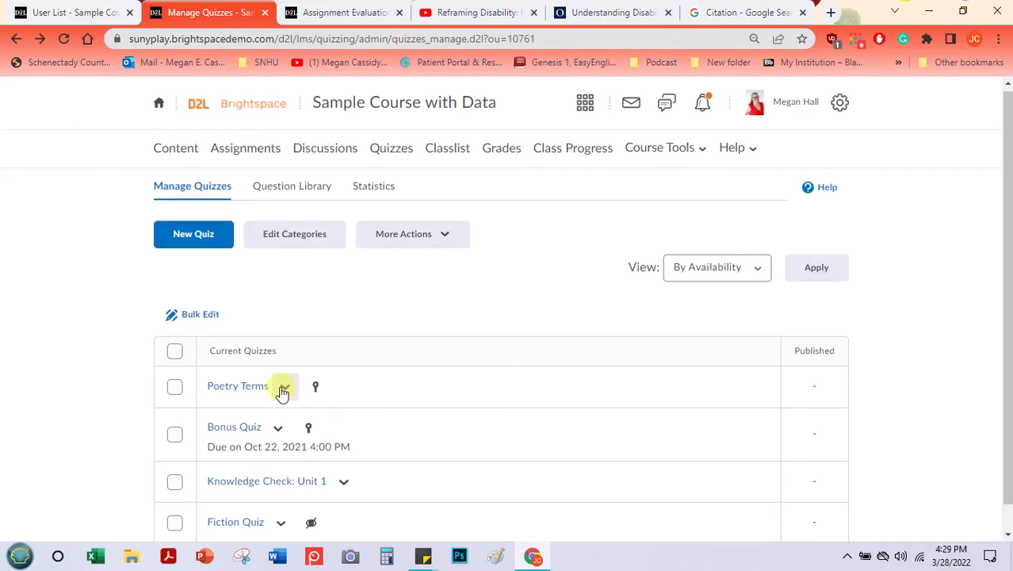
pyautogui.click(283, 389)
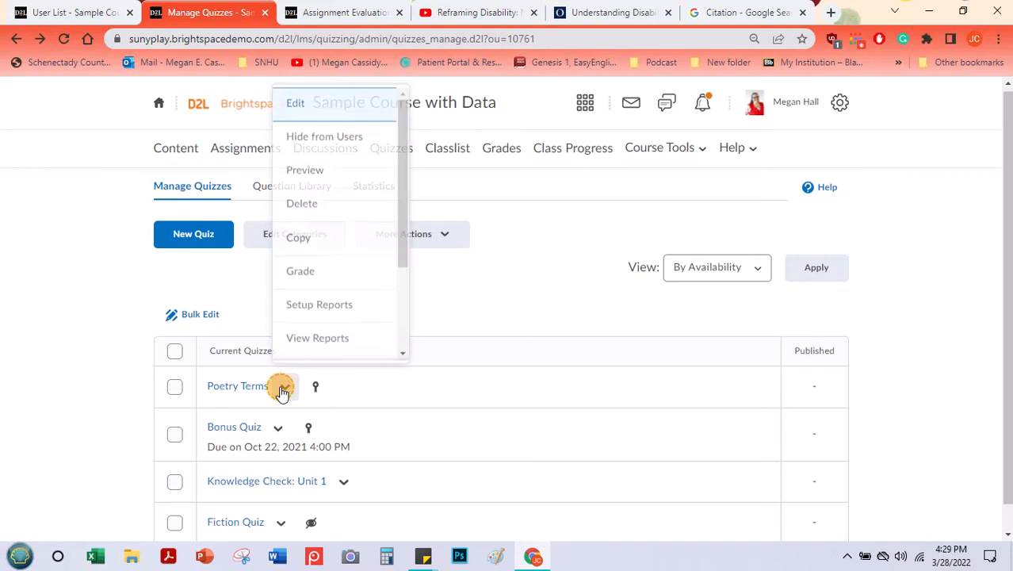
pyautogui.click(332, 277)
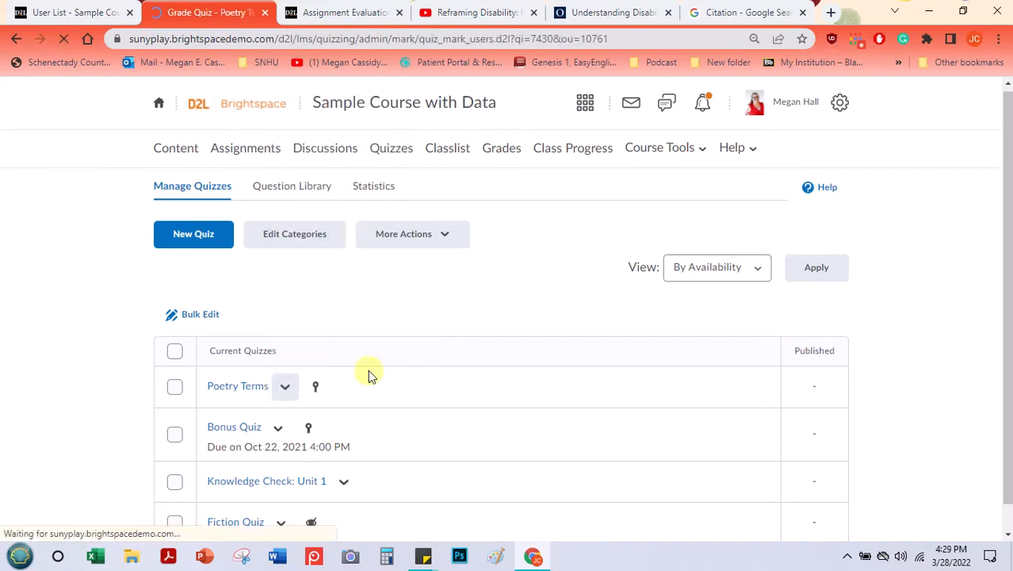
pyautogui.scroll(-1, 334, 362)
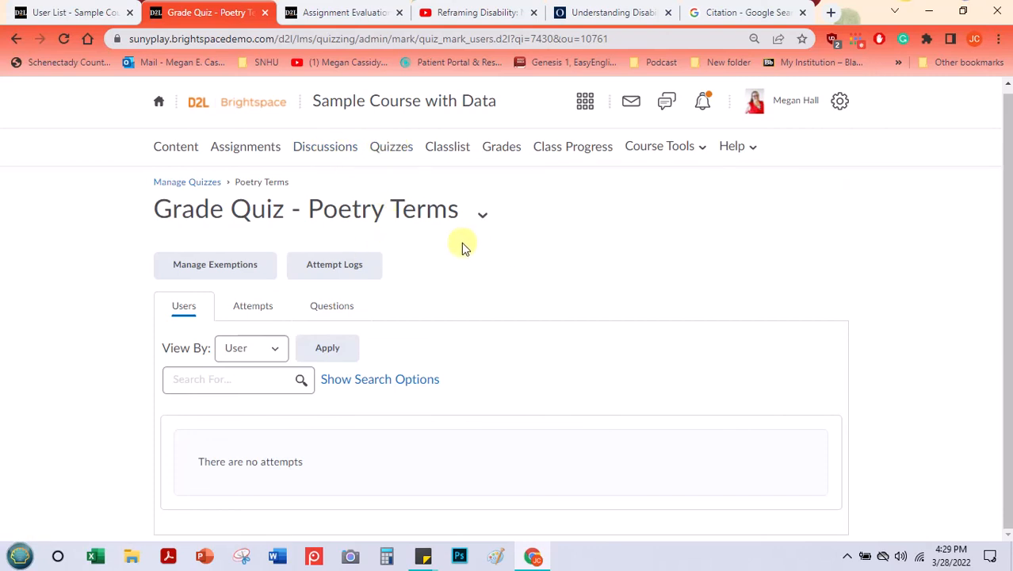
# Step: Revisit the course's Assignments, Class Progress and Grades pages in turn
pyautogui.click(263, 139)
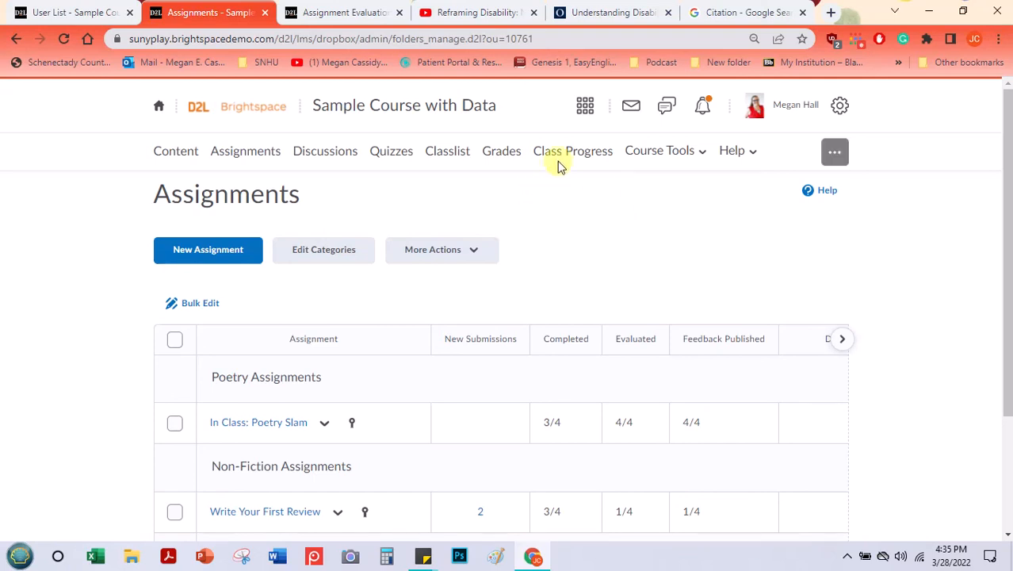
pyautogui.click(584, 155)
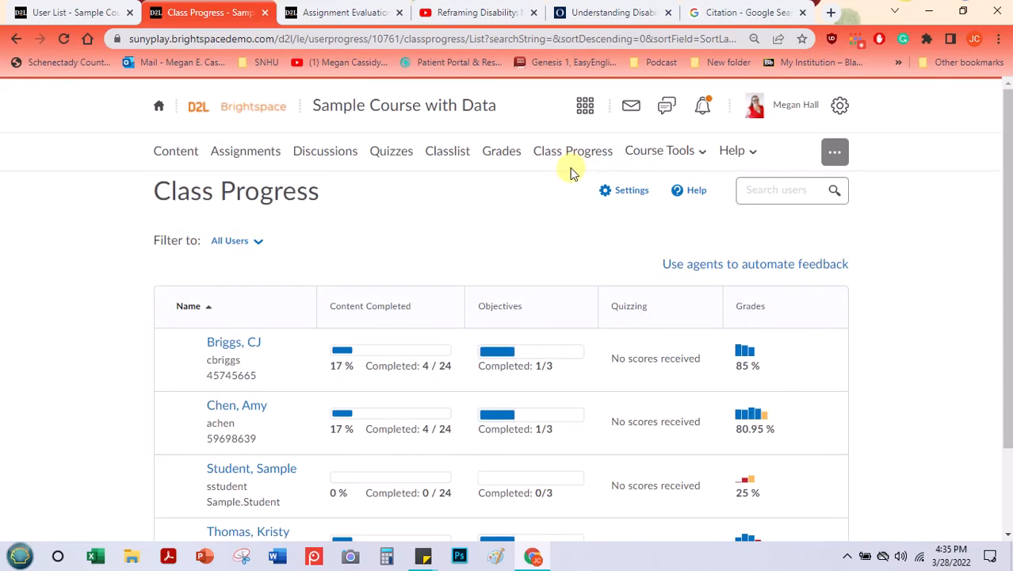
pyautogui.click(489, 156)
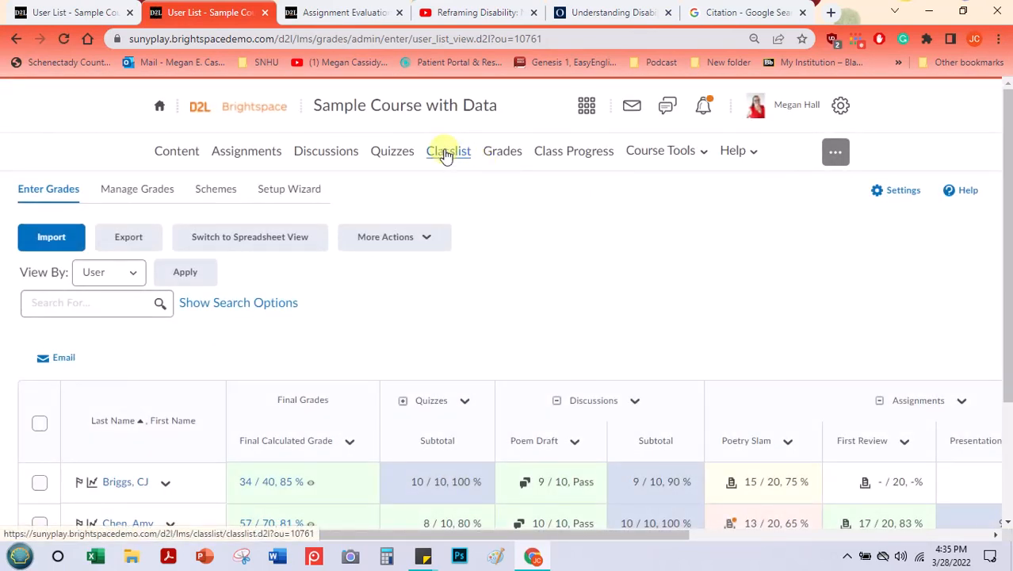
# Step: Open the Classlist and examine the actions available for the first listed student
pyautogui.click(447, 155)
pyautogui.scroll(-1, 347, 387)
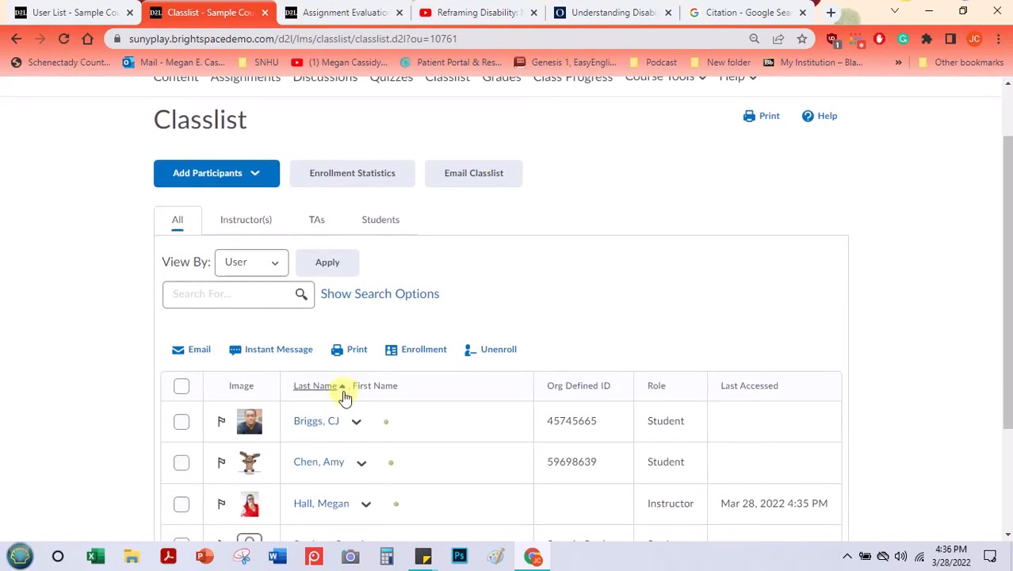
pyautogui.click(357, 421)
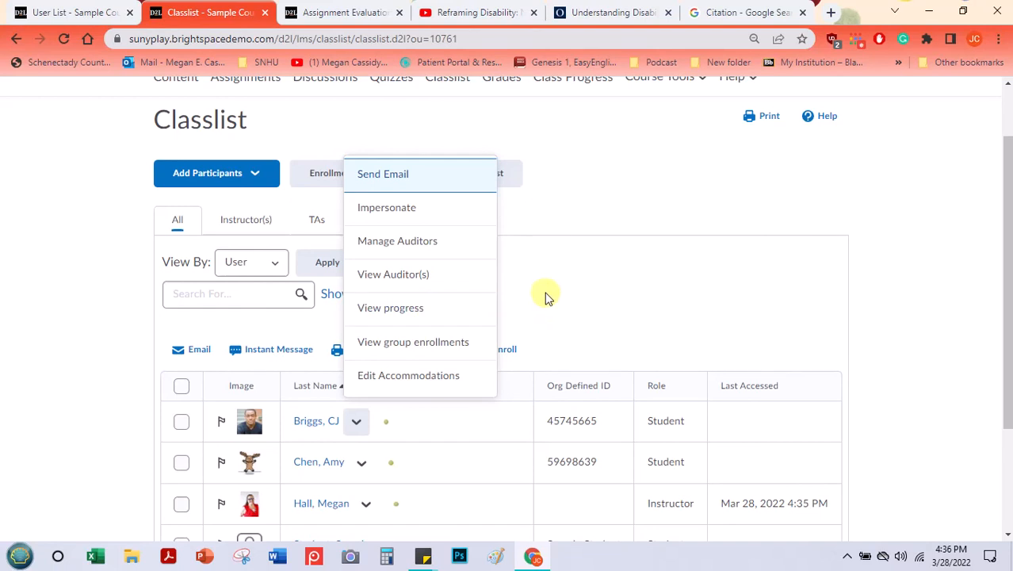
pyautogui.click(591, 203)
pyautogui.scroll(2, 569, 186)
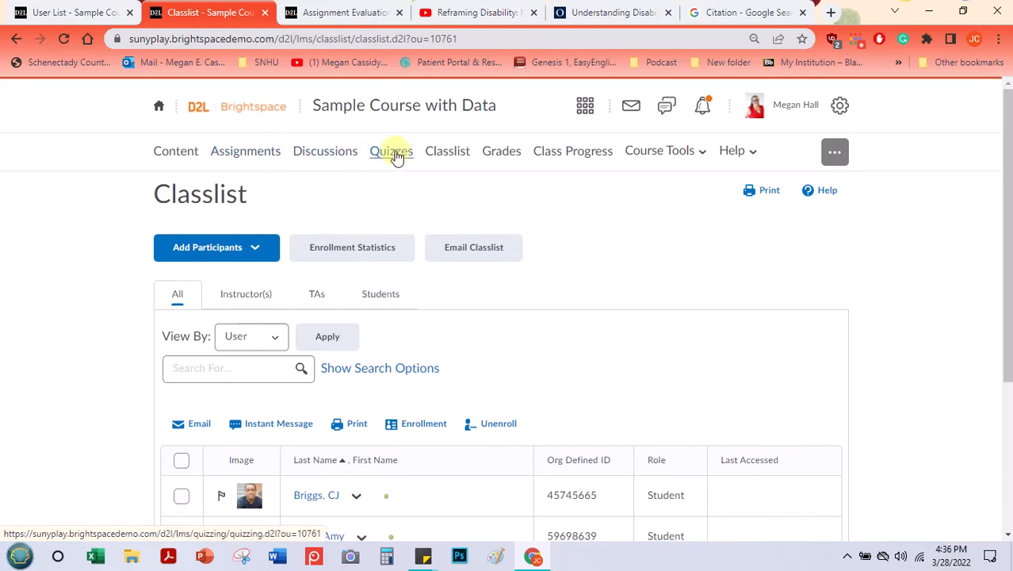
# Step: Reopen the gradebook and review the quiz, discussion and assignment columns for all students
pyautogui.click(510, 153)
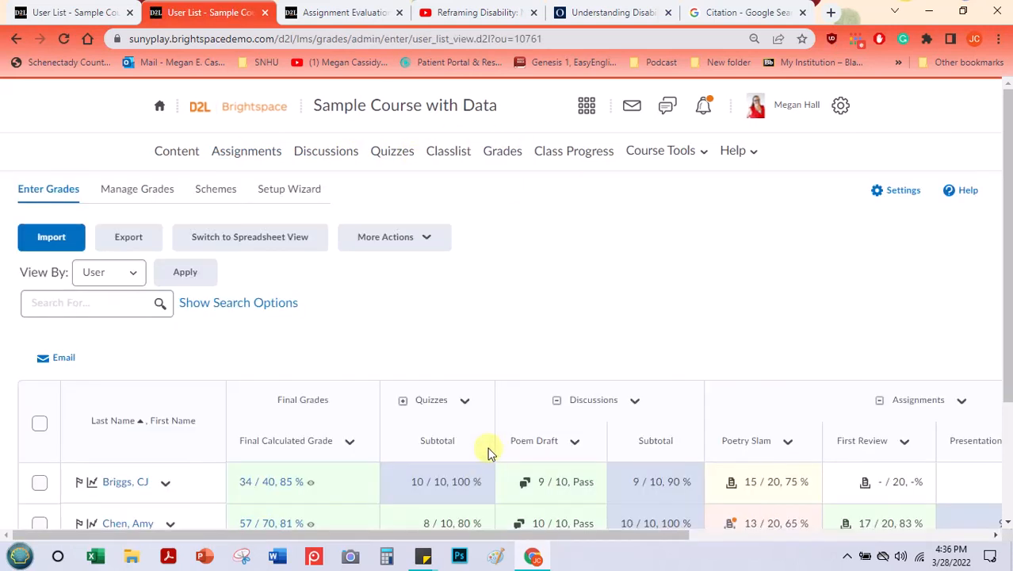
pyautogui.scroll(-3, 787, 310)
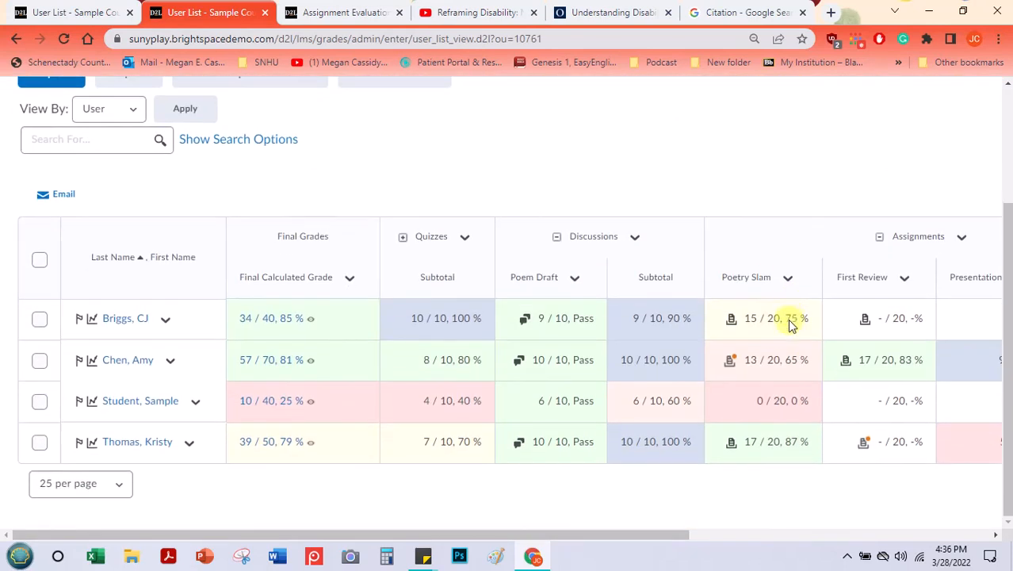
pyautogui.moveTo(616, 536); pyautogui.dragTo(773, 534)
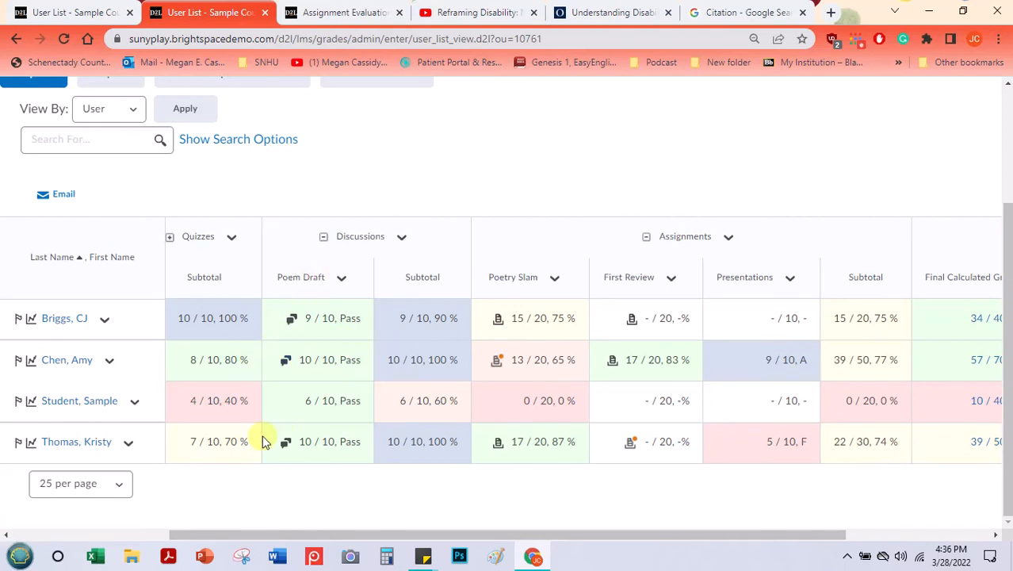
pyautogui.scroll(2, 455, 265)
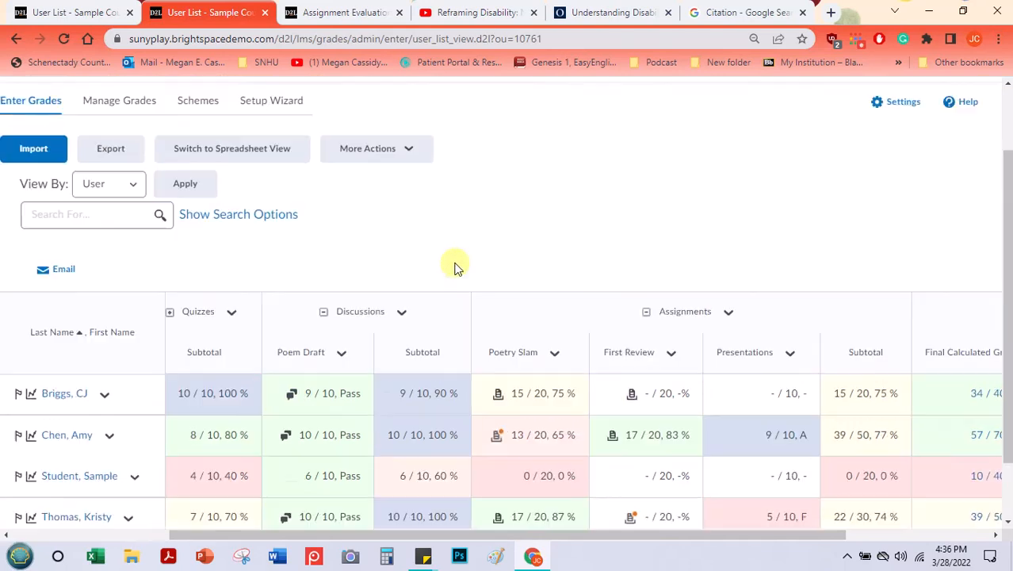